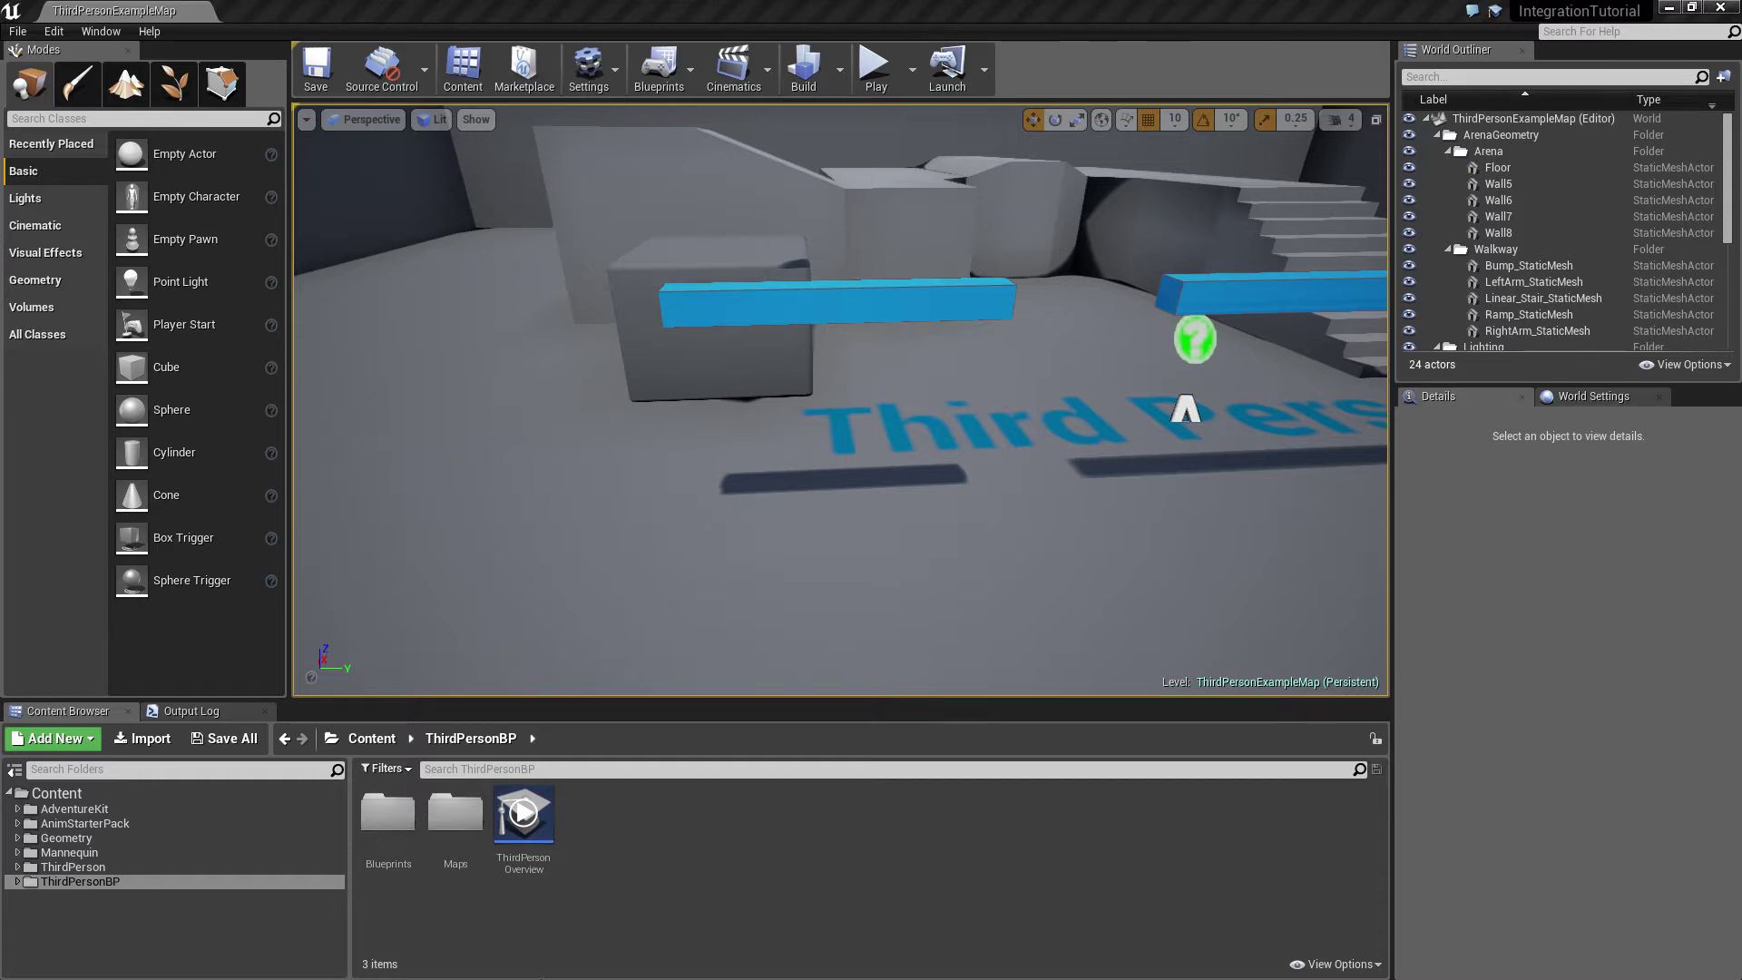
Open the ThirdPersonCharacter blueprint from the ThirdPersonBP Blueprints folder and maximize its editor window
{"action": "double_click", "coordinate": [367, 865]}
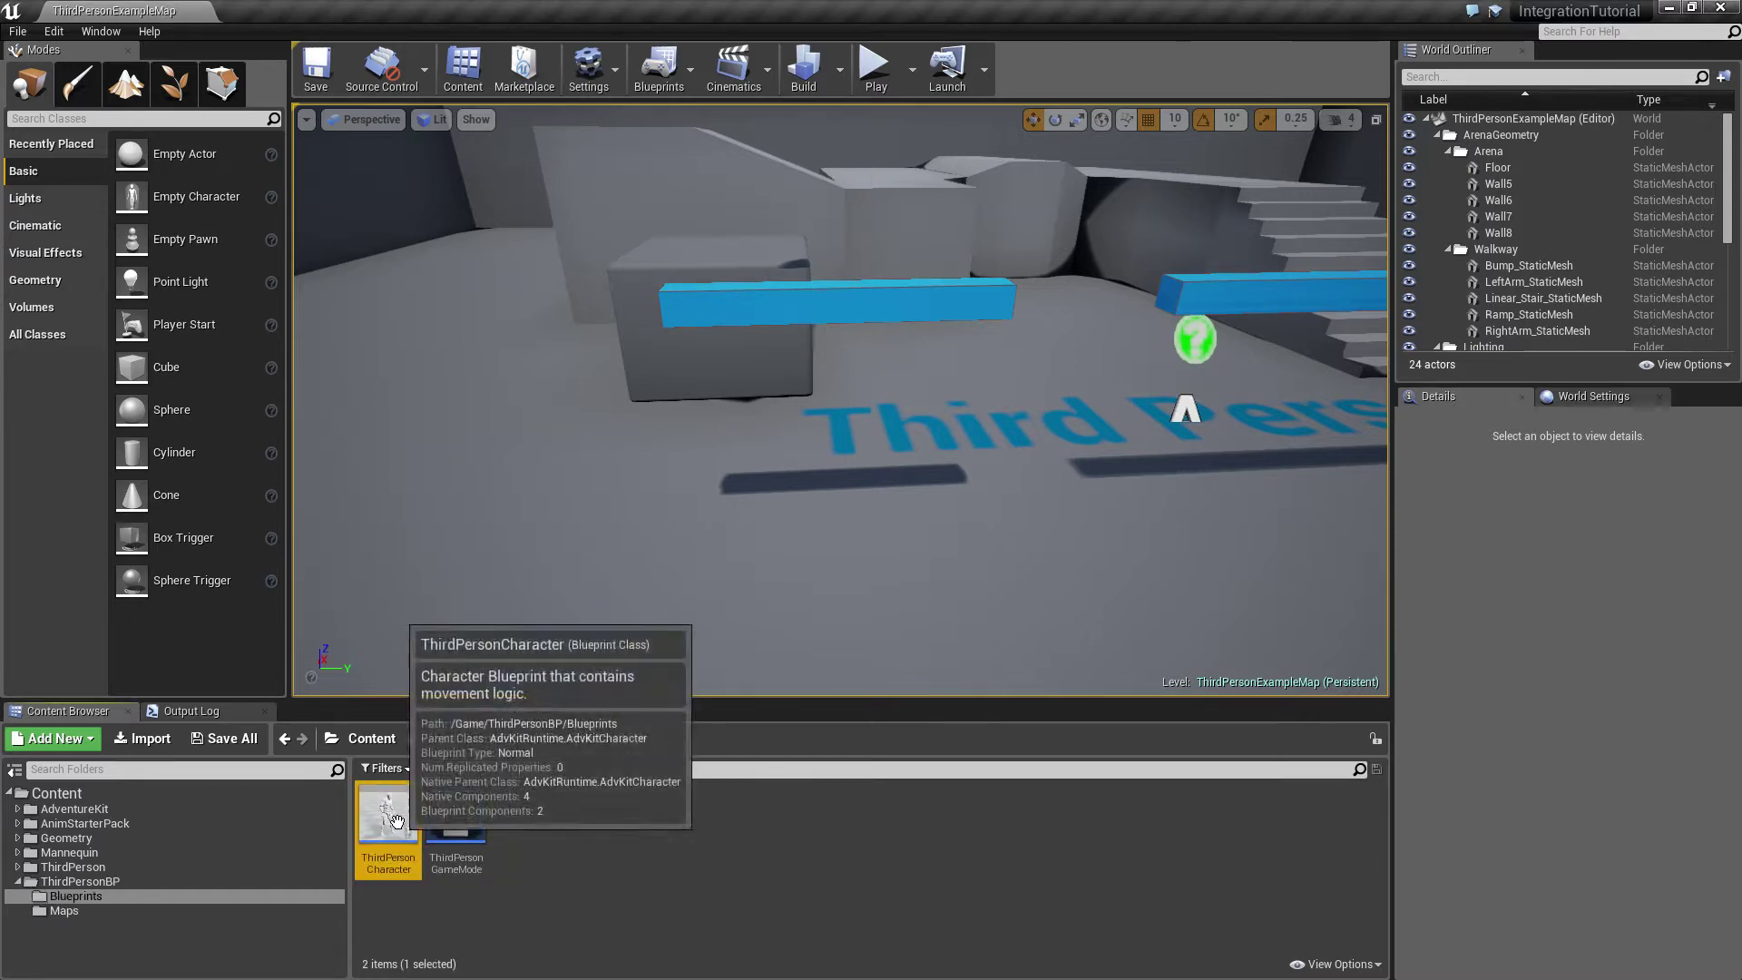
{"action": "double_click", "coordinate": [392, 825]}
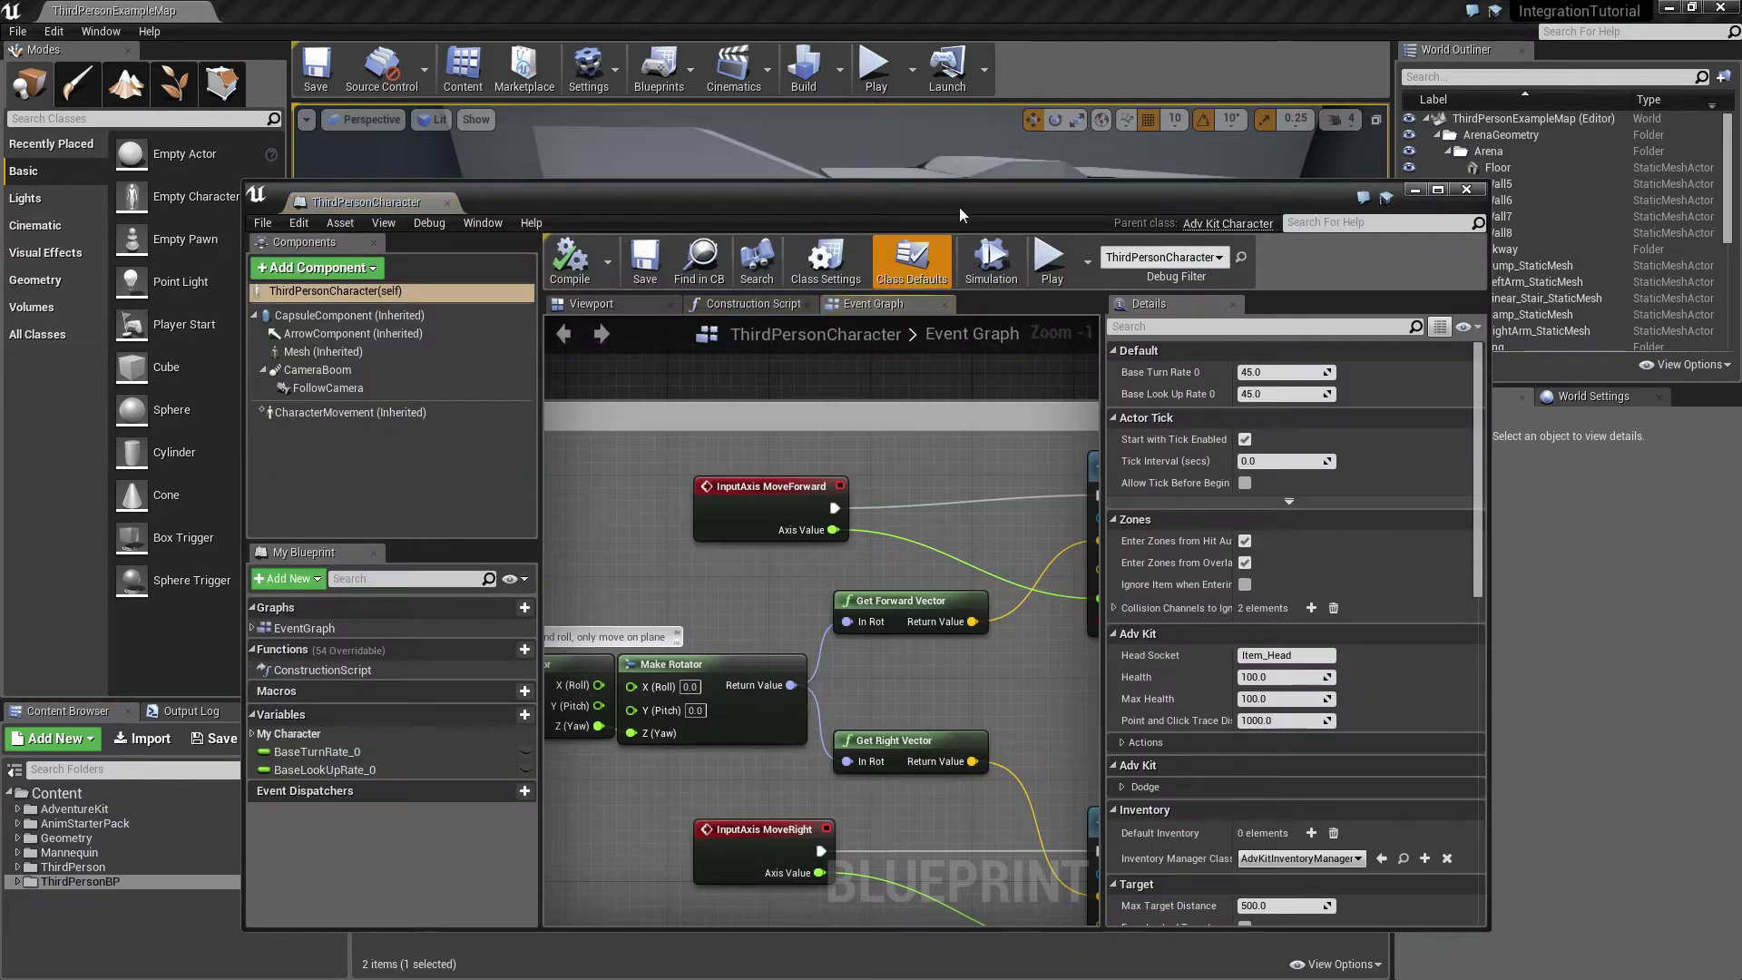
{"action": "left_click_drag", "start_coordinate": [960, 207], "coordinate": [961, 3]}
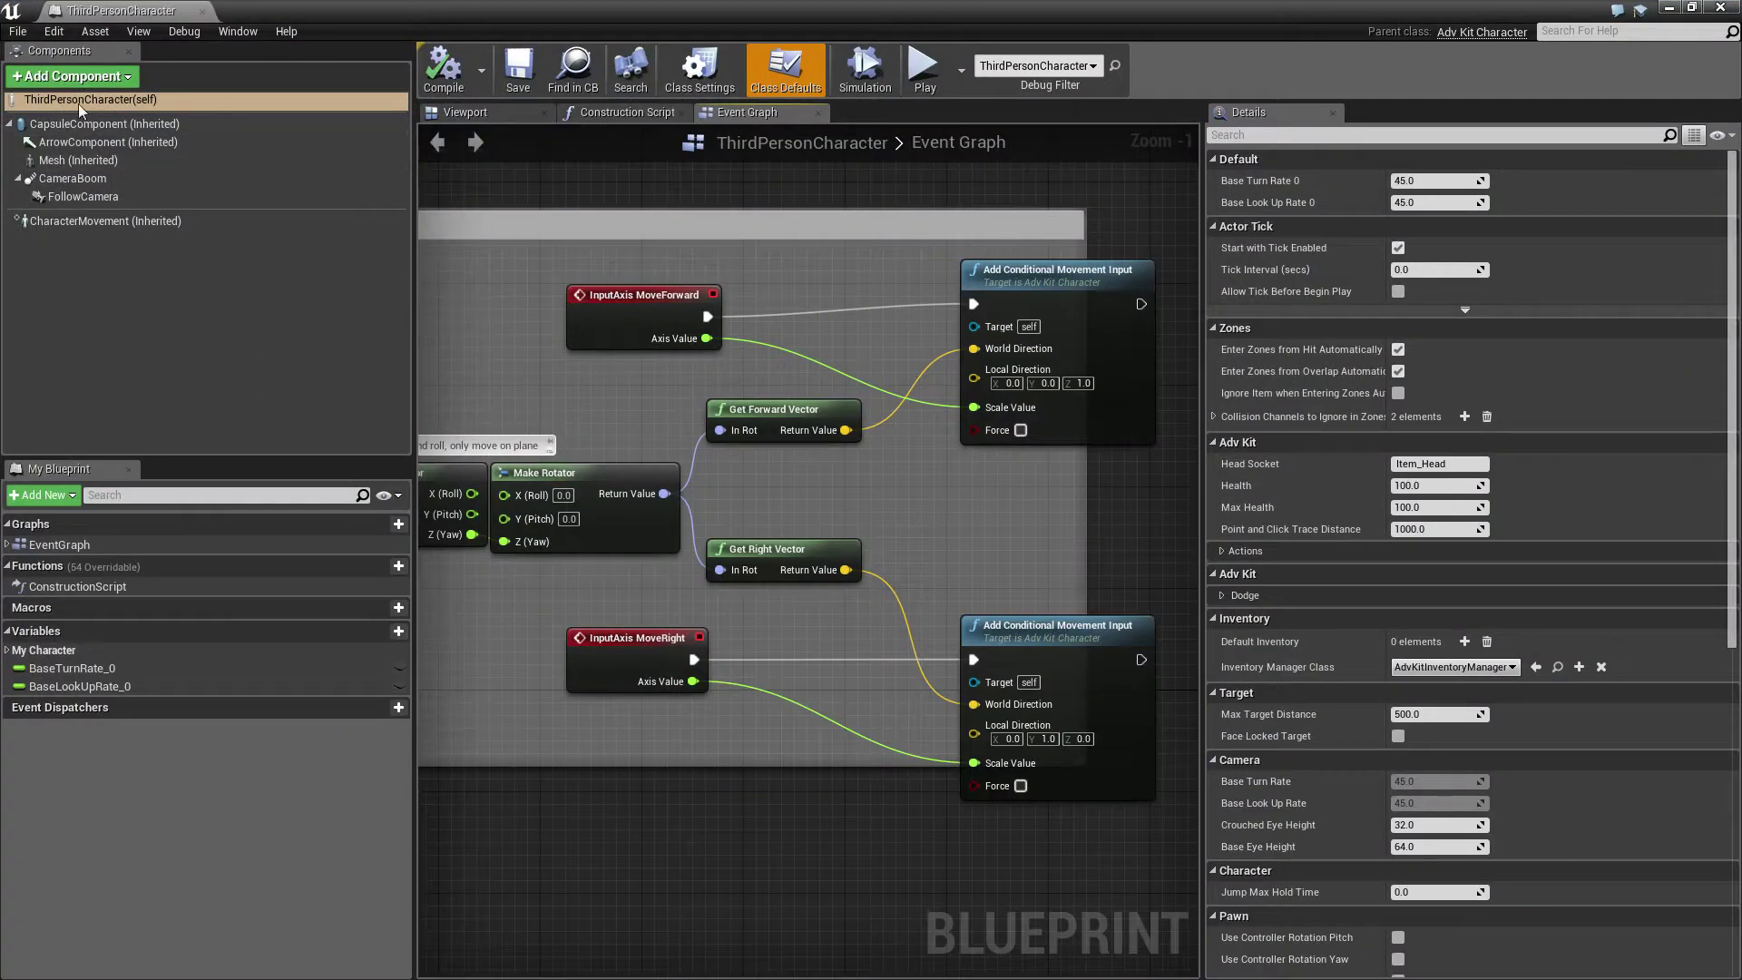
Add an Adv Kit Camera Controller component to ThirdPersonCharacter and compile the blueprint
{"action": "left_click", "coordinate": [117, 82]}
{"action": "type", "text": "adv"}
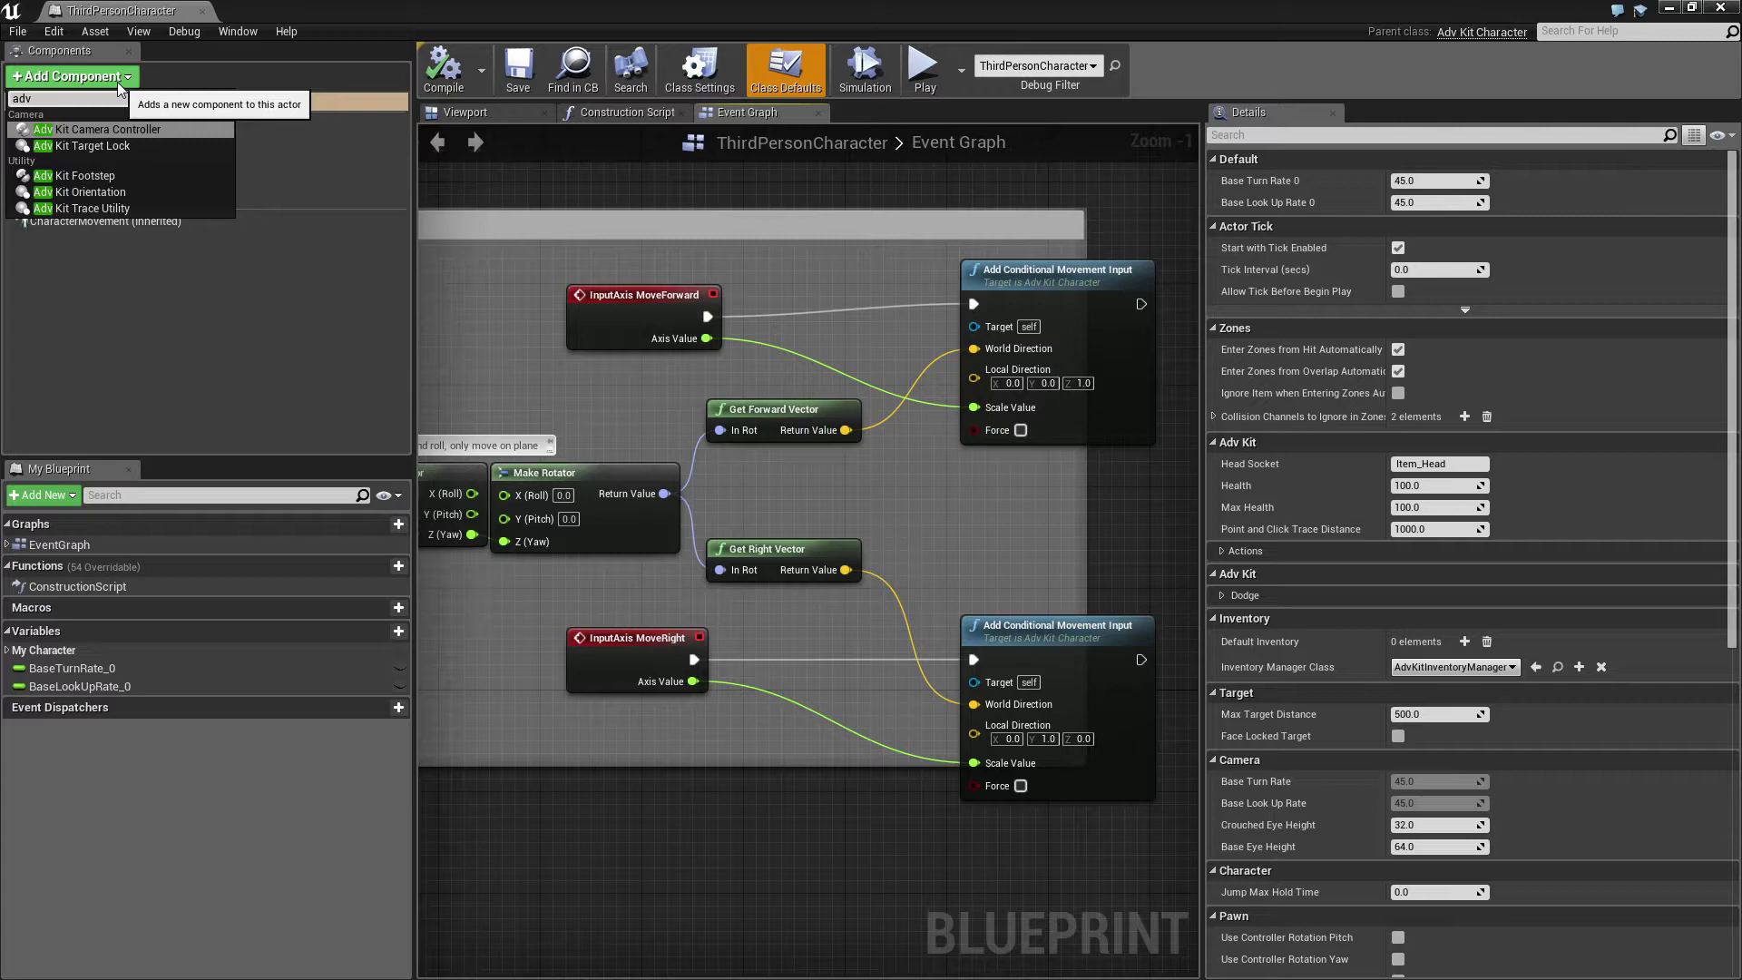
{"action": "left_click", "coordinate": [121, 127]}
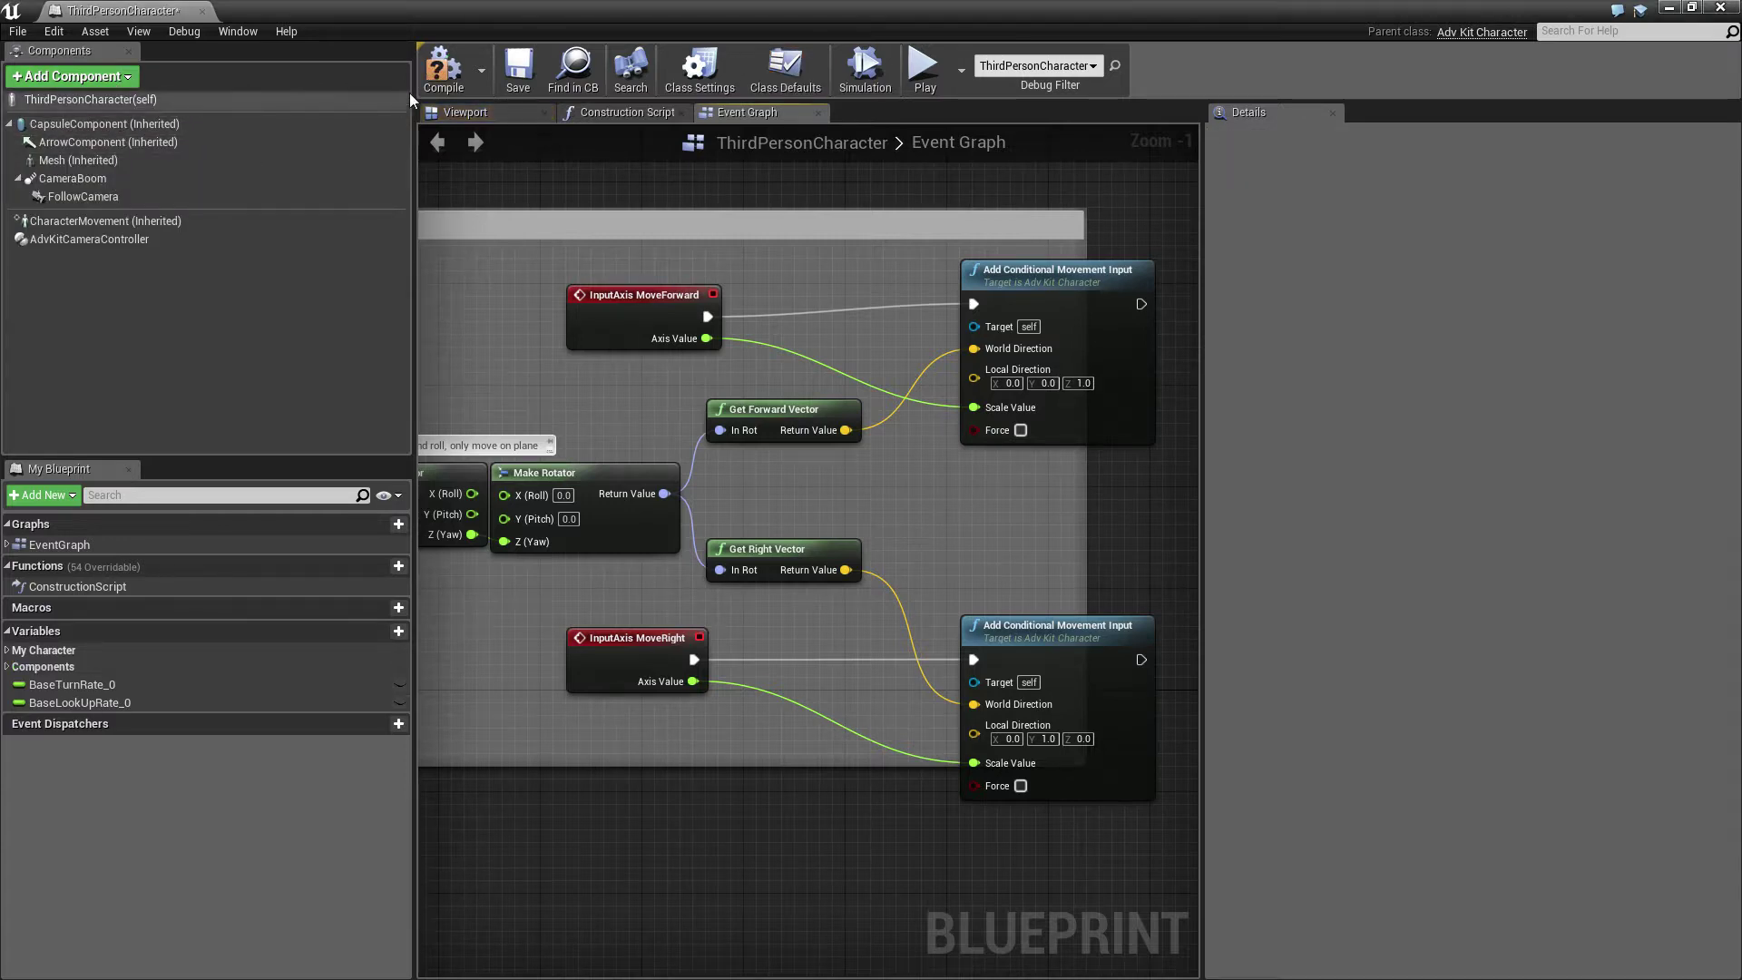
{"action": "left_click", "coordinate": [458, 78]}
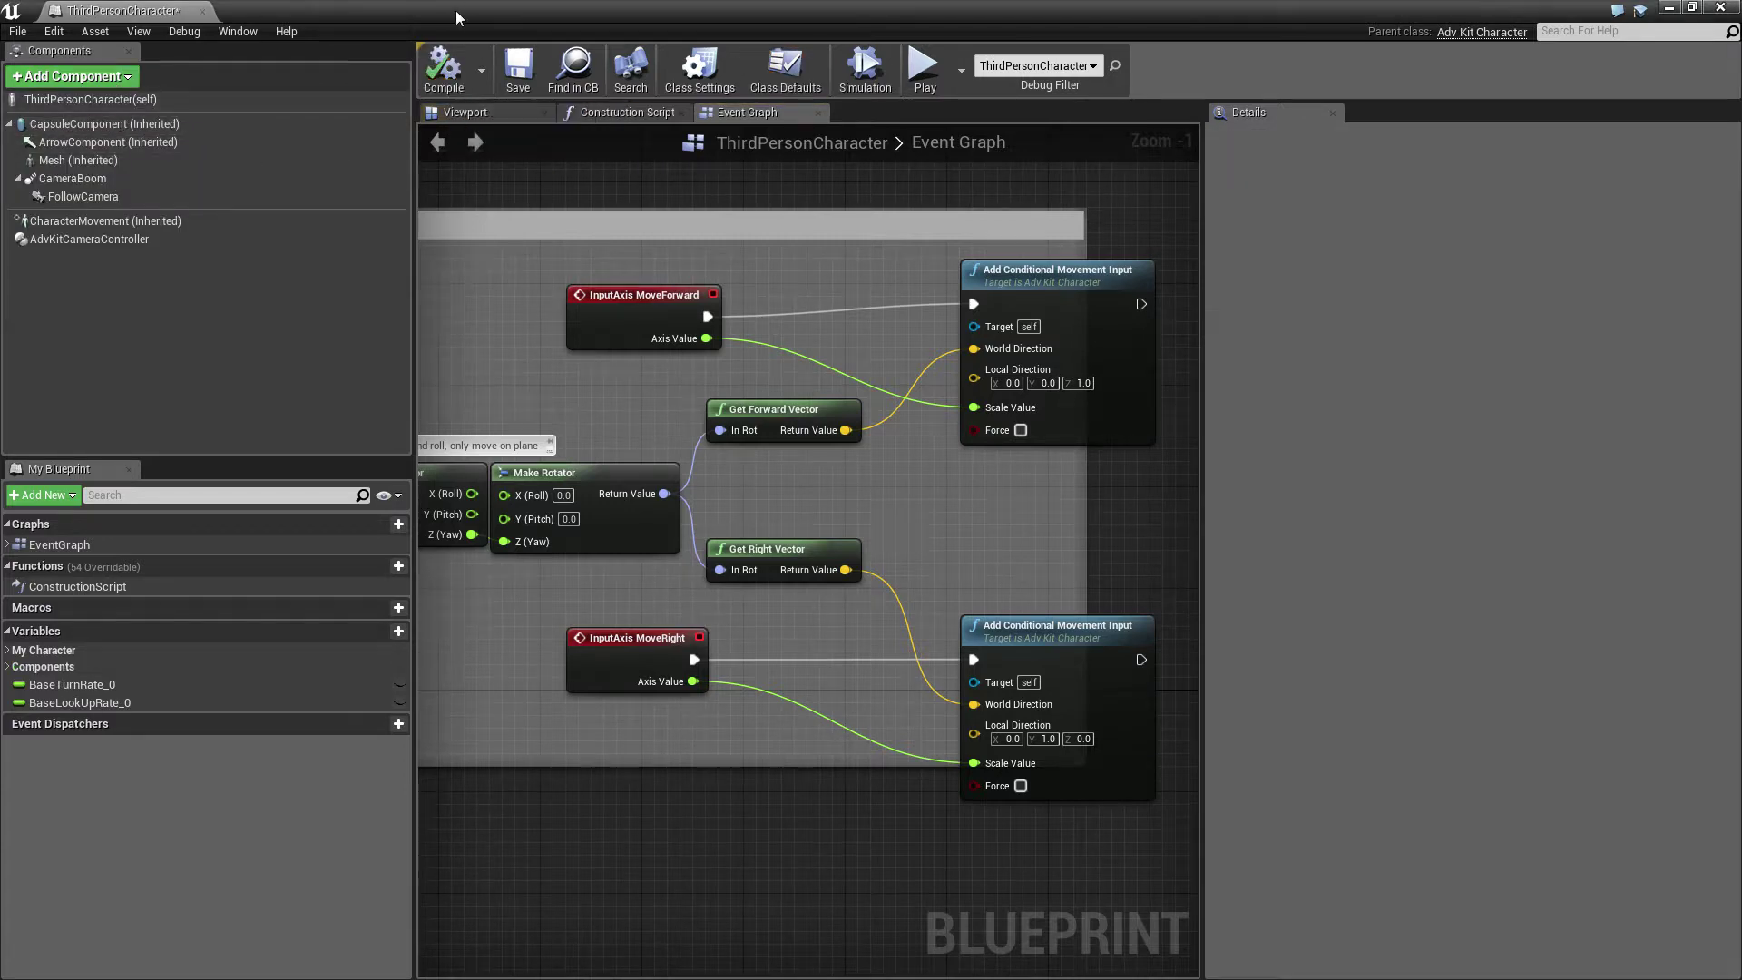
Set ThirdPersonGameMode's Player Controller Class to AdvKitPlayerController, compile and save it, and return to the maximized character blueprint
{"action": "left_click_drag", "start_coordinate": [455, 9], "coordinate": [943, 136]}
{"action": "double_click", "coordinate": [457, 813]}
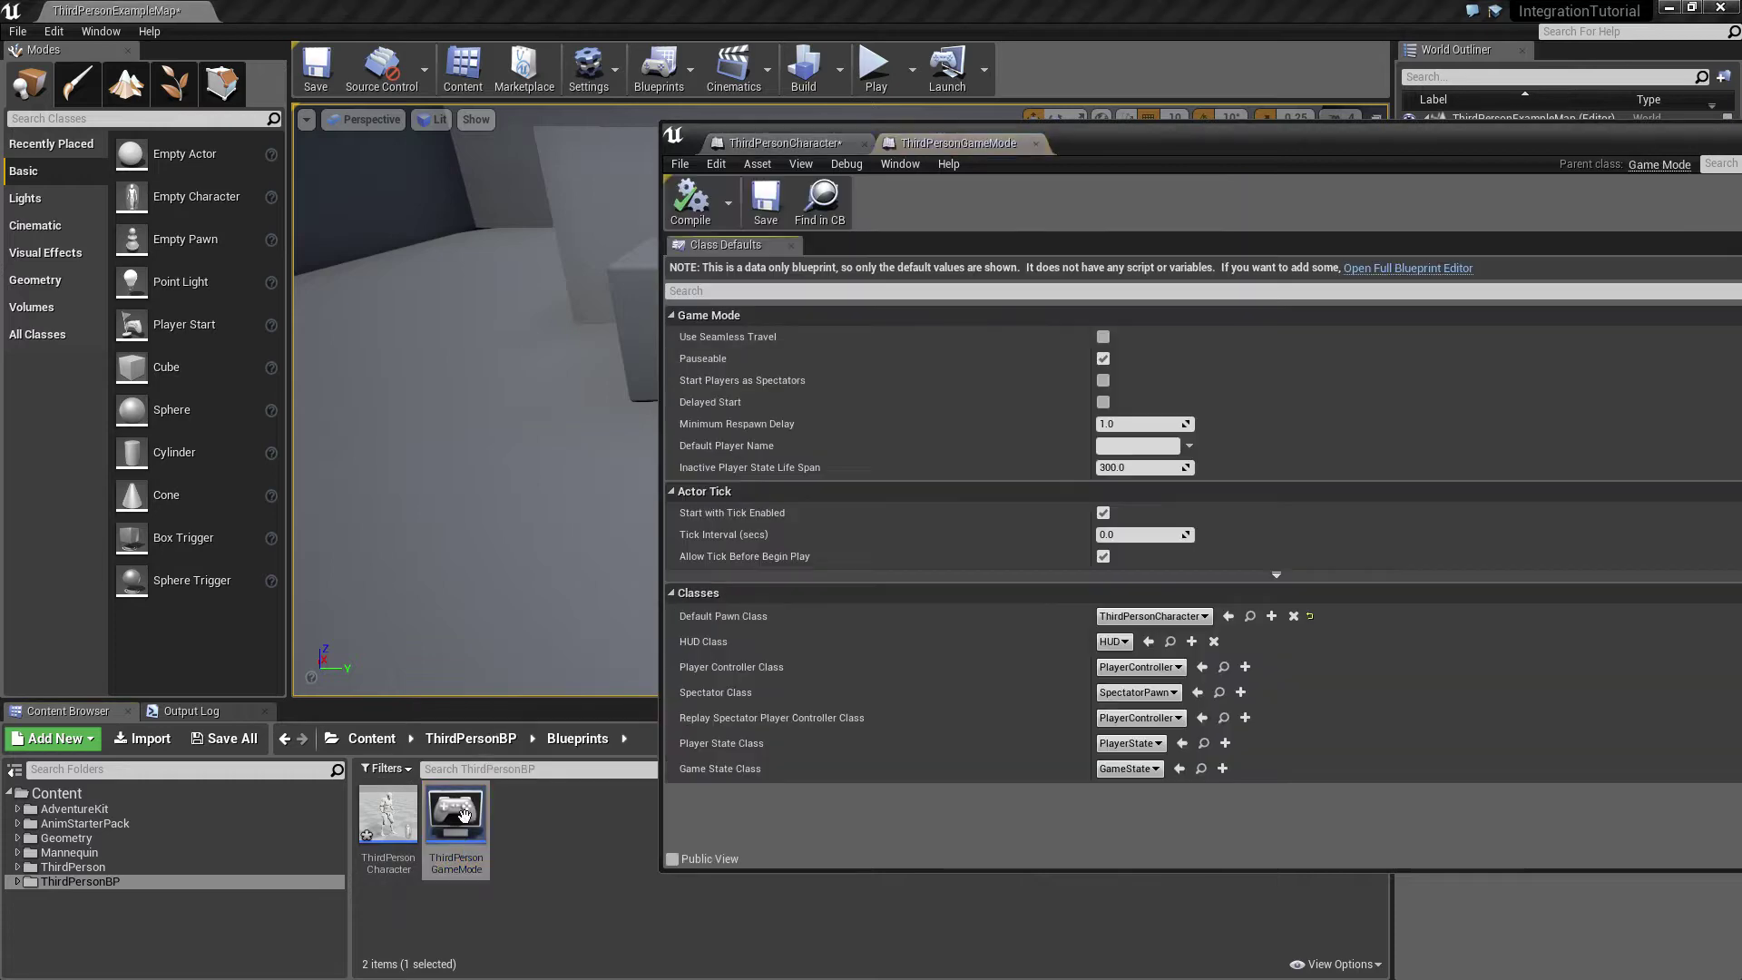
{"action": "left_click", "coordinate": [1160, 669]}
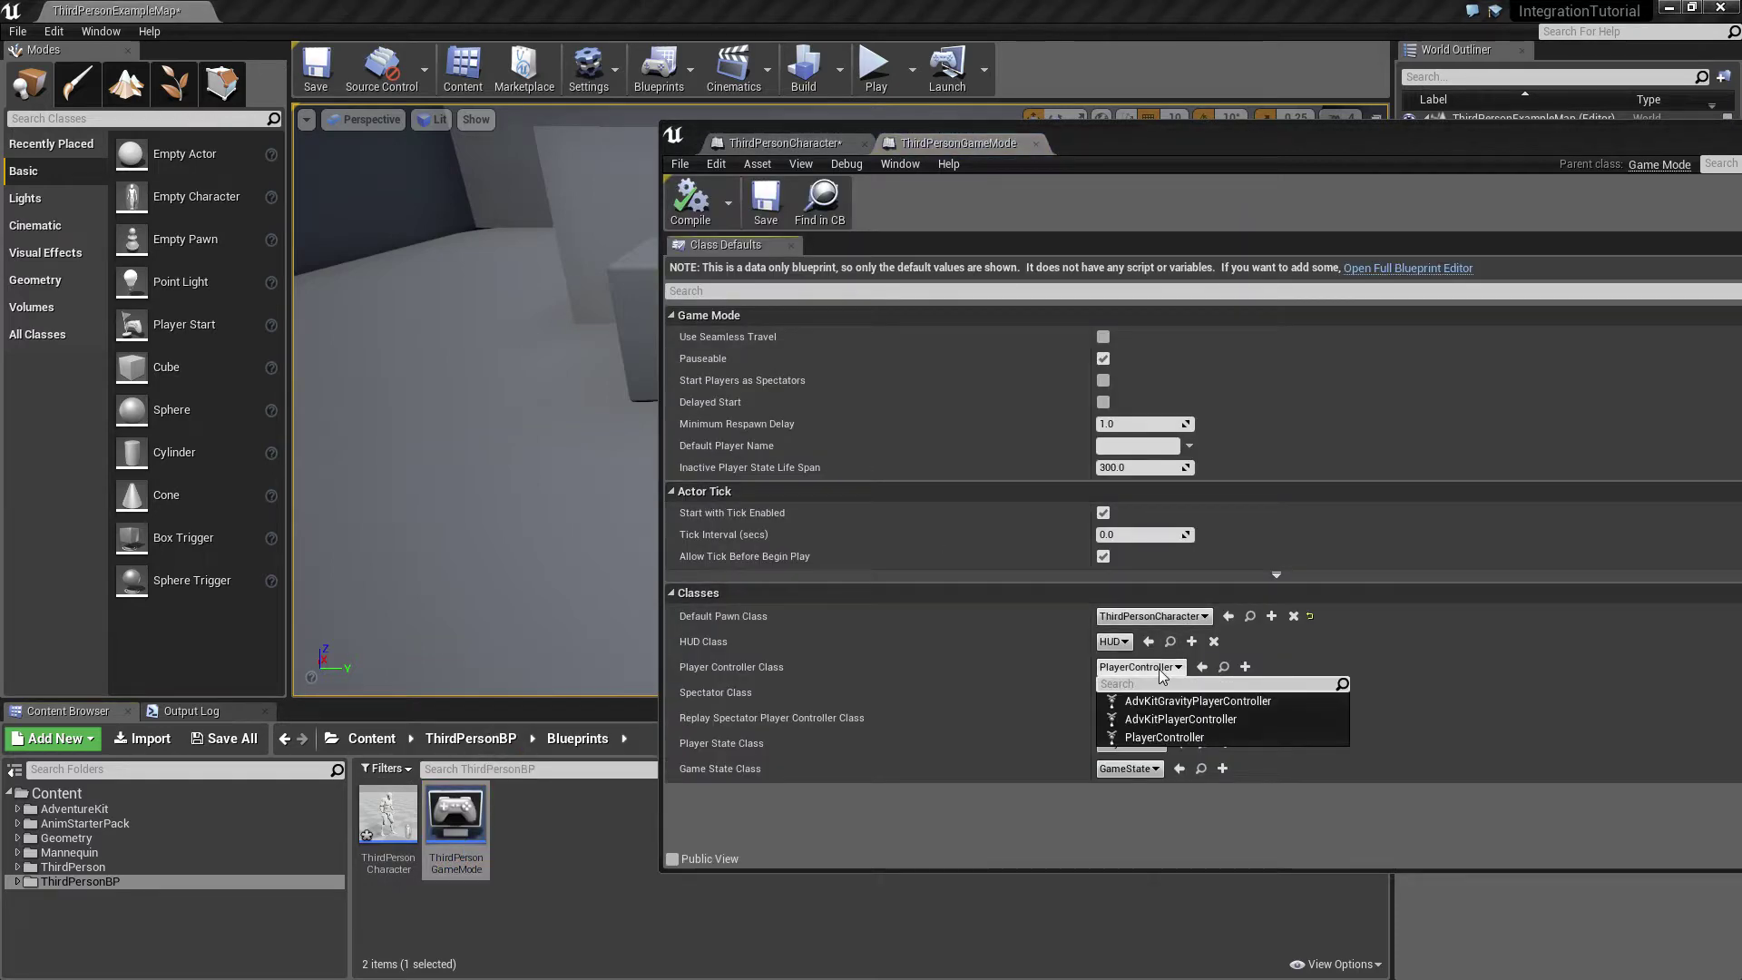
{"action": "left_click", "coordinate": [1172, 720]}
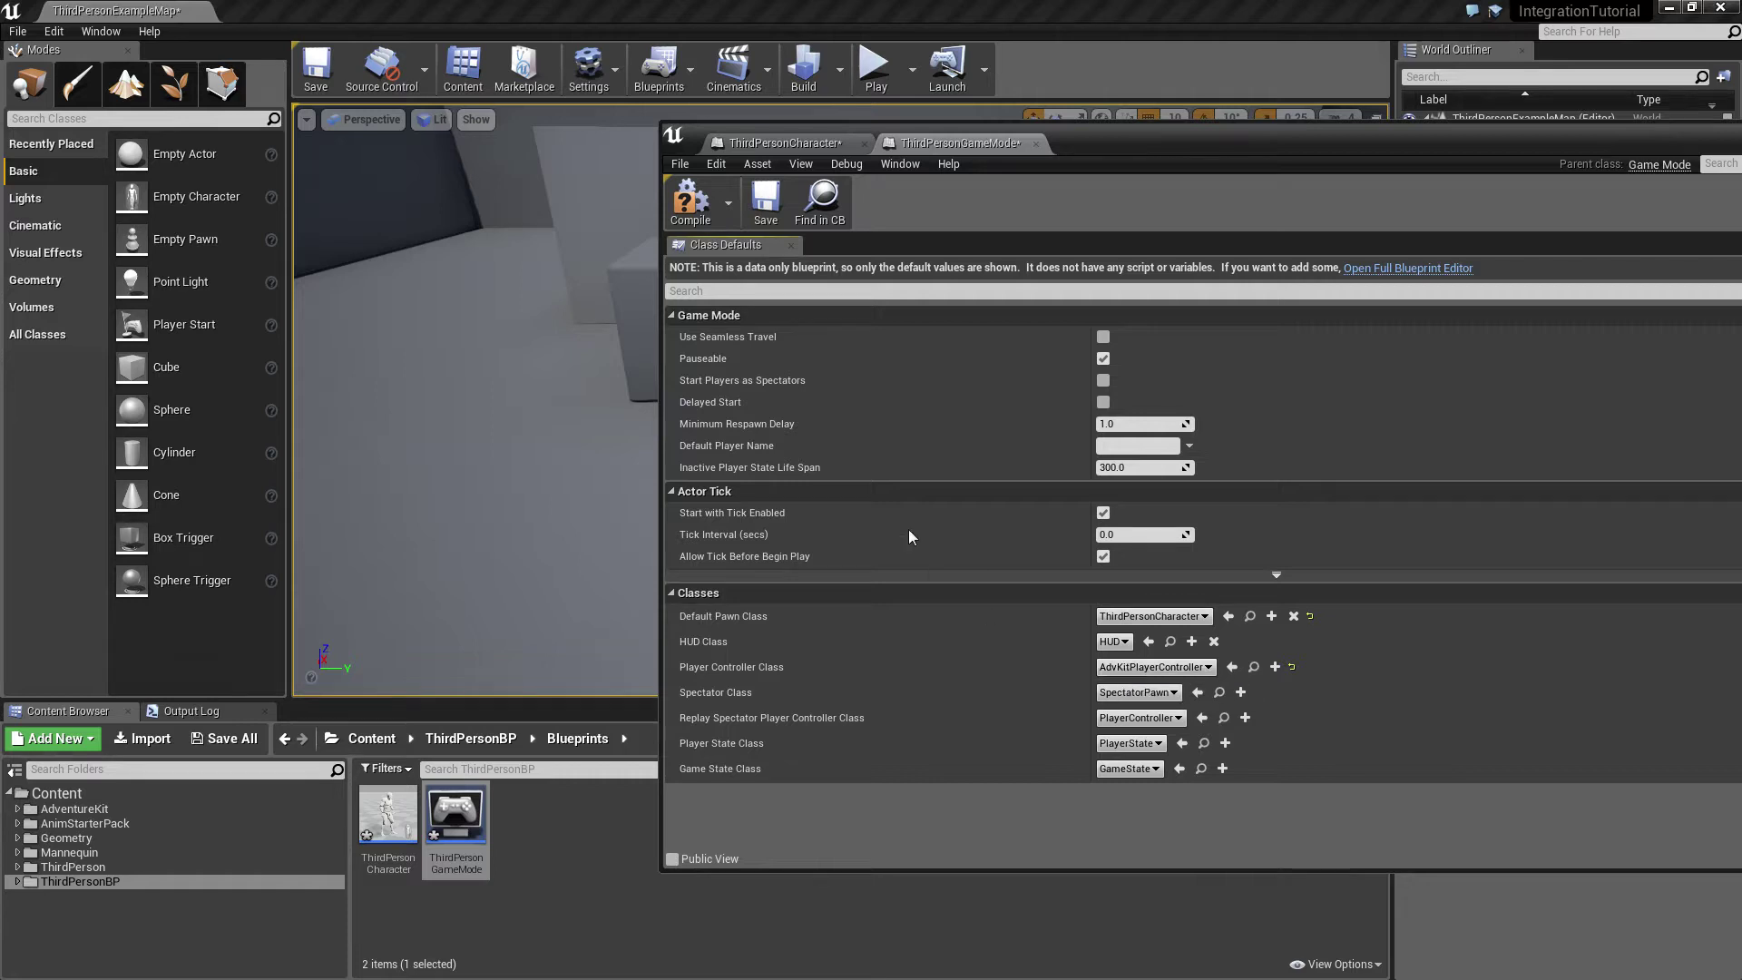
{"action": "left_click", "coordinate": [690, 201]}
{"action": "left_click", "coordinate": [765, 201]}
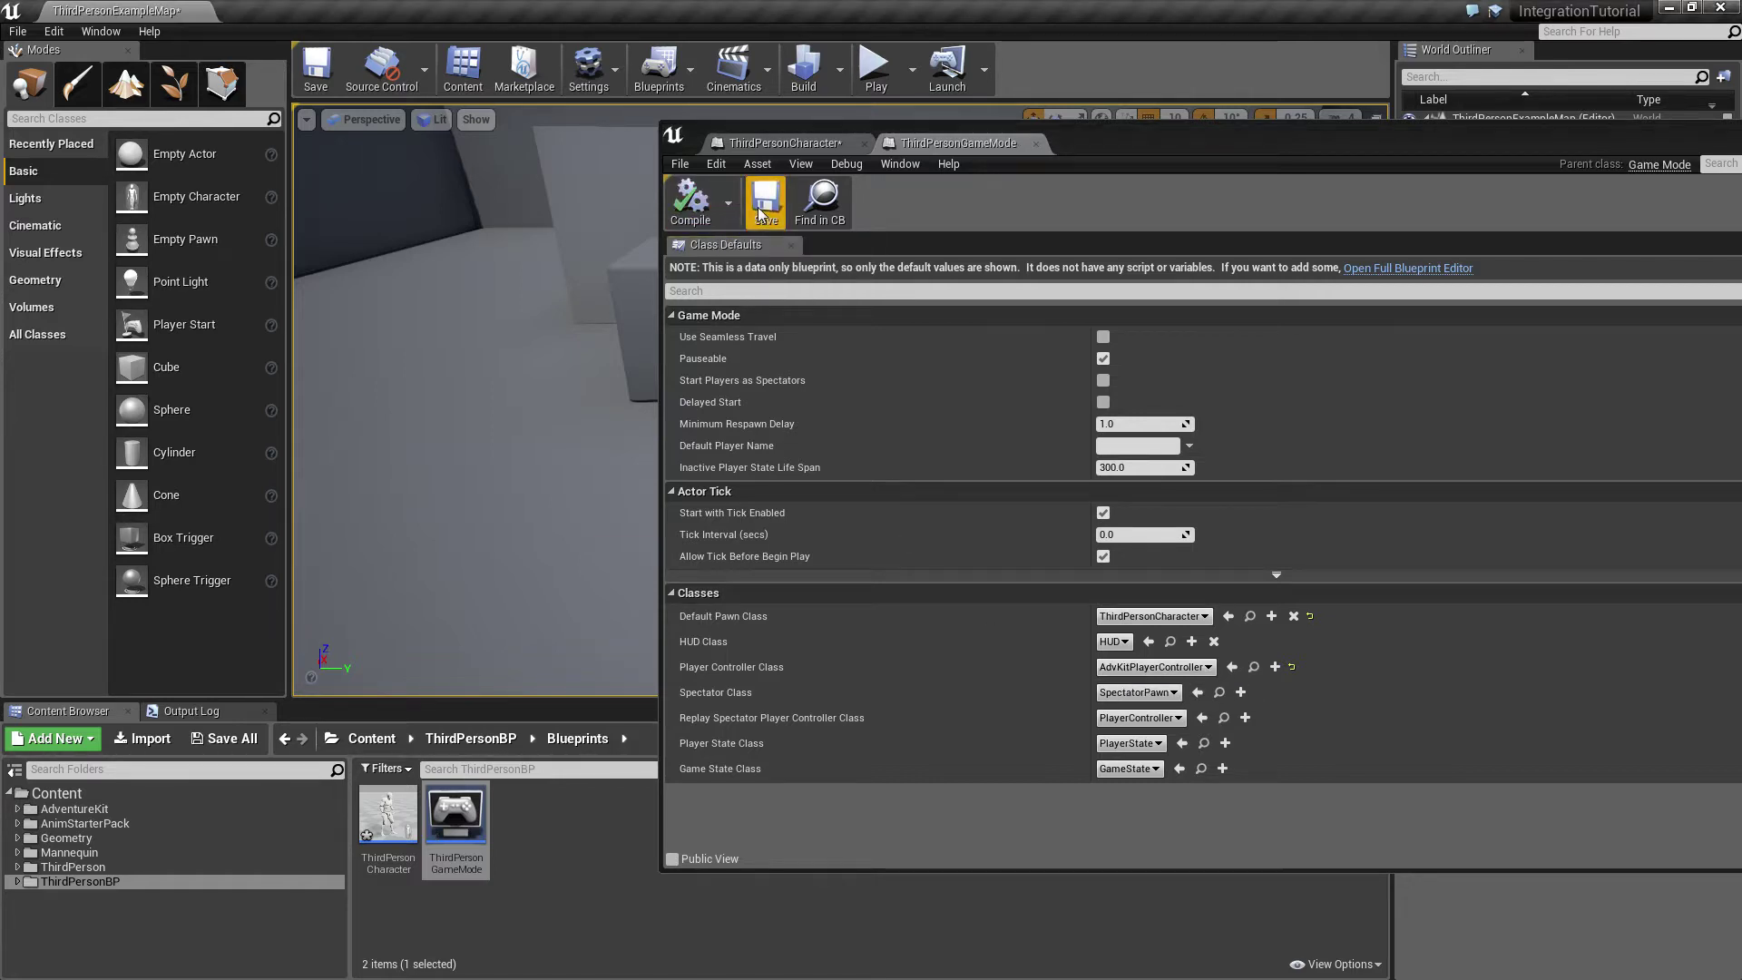
{"action": "middle_click", "coordinate": [961, 141]}
{"action": "left_click_drag", "start_coordinate": [1061, 143], "coordinate": [729, 7]}
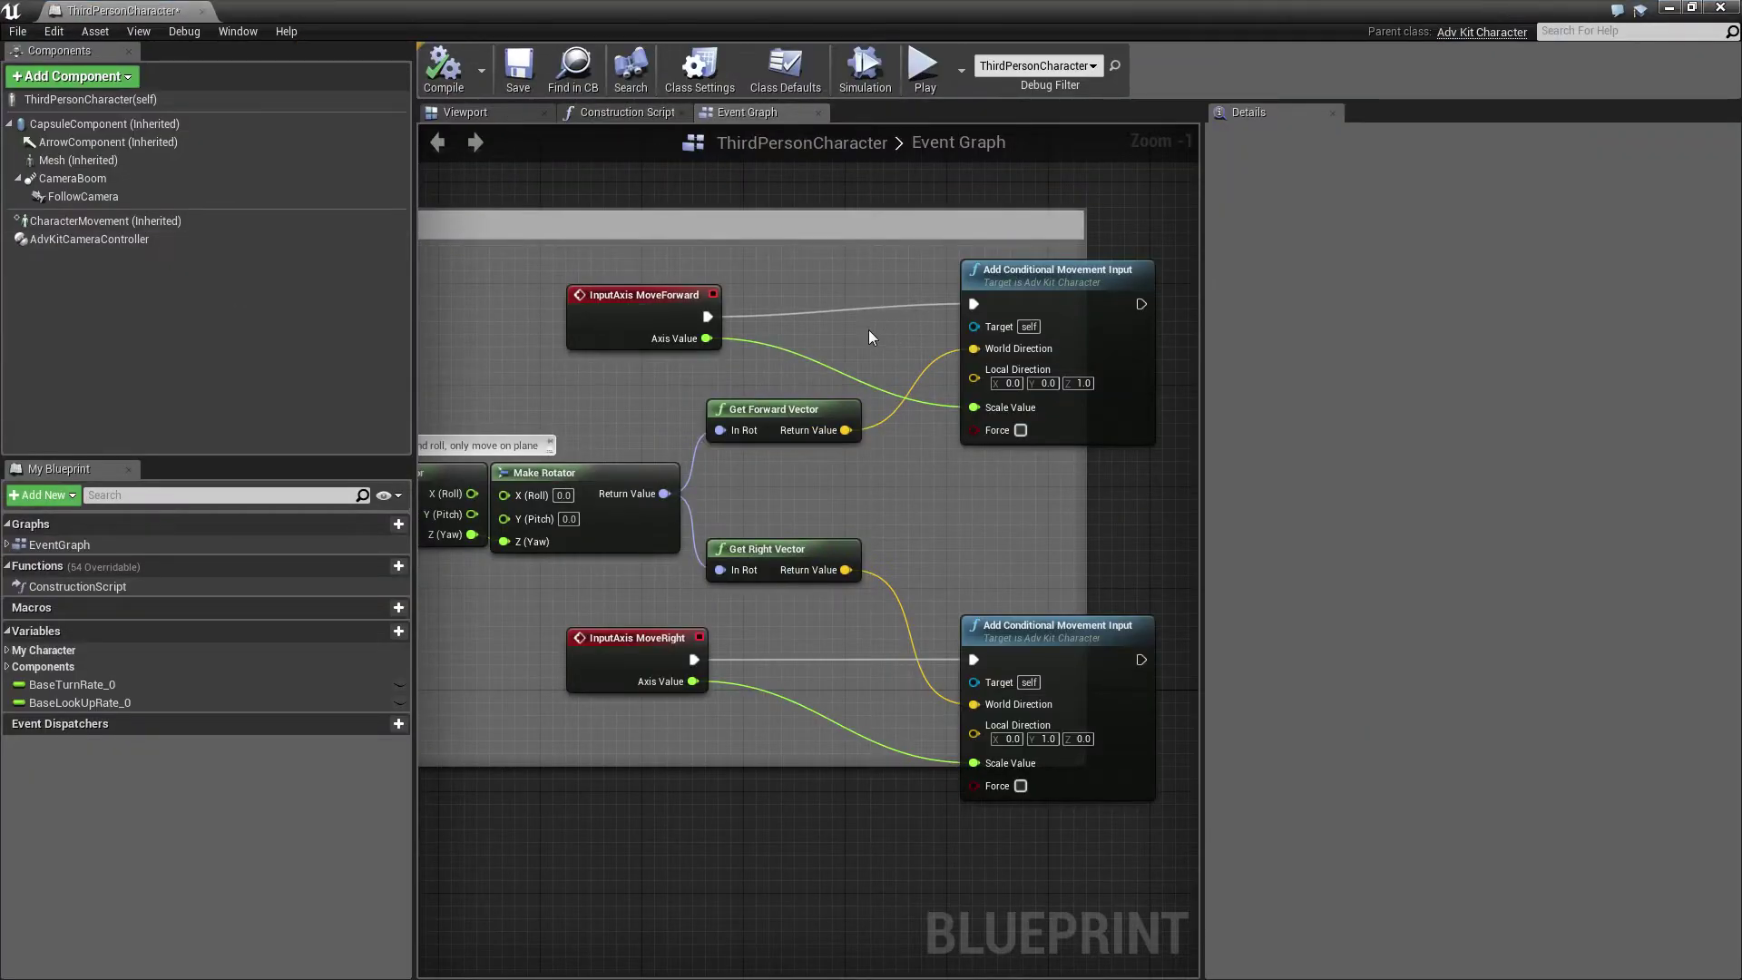
Set the Camera Component Name of AdvKitCameraController's camera configuration 0 to FollowCamera and compile
{"action": "left_click", "coordinate": [207, 245]}
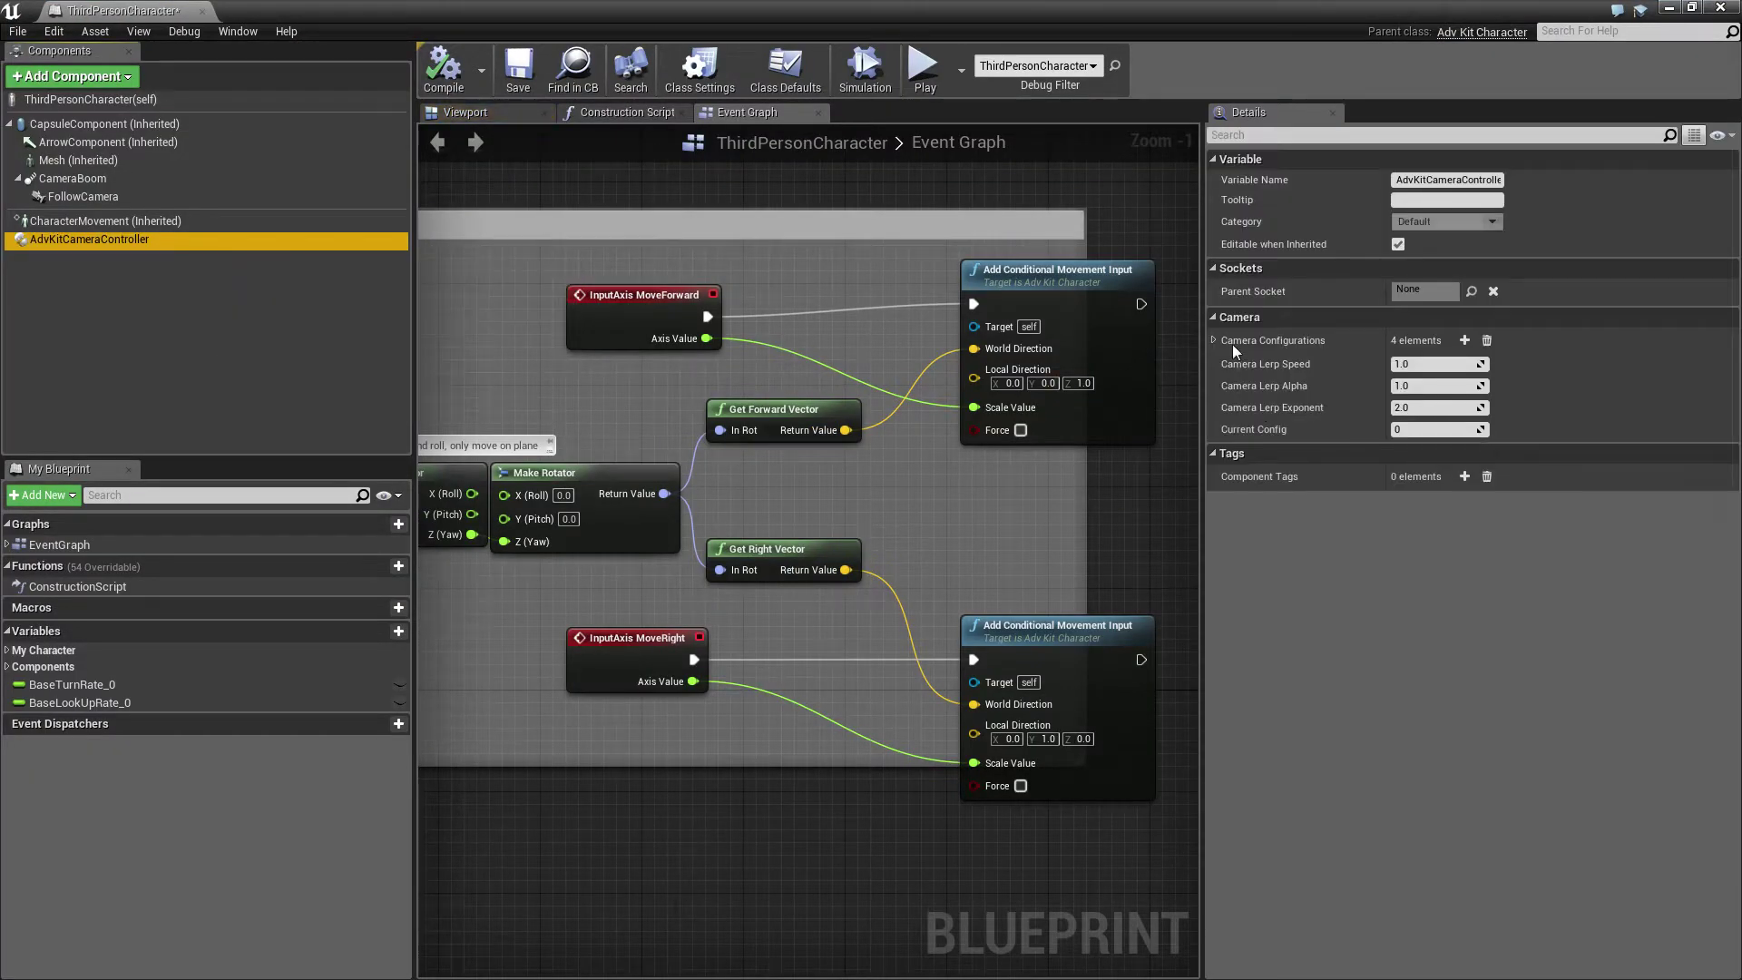
{"action": "left_click", "coordinate": [1214, 339]}
{"action": "left_click", "coordinate": [1223, 362]}
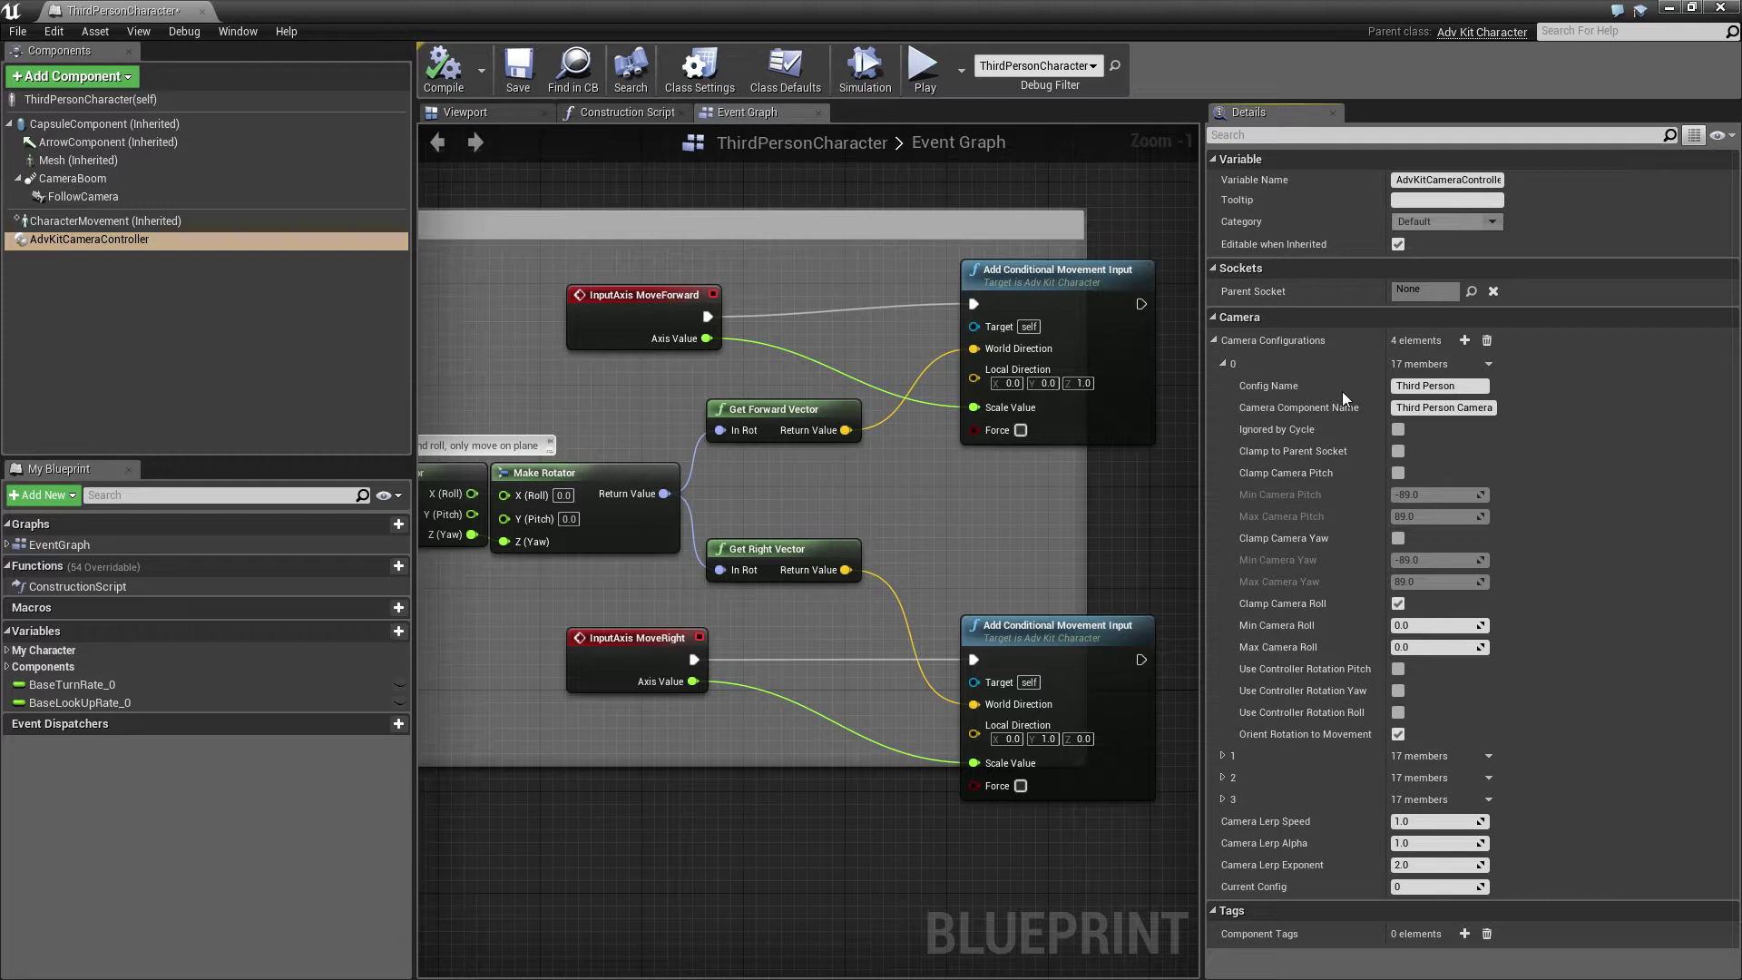
{"action": "double_click", "coordinate": [1421, 408]}
{"action": "key", "text": "ctrl+a"}
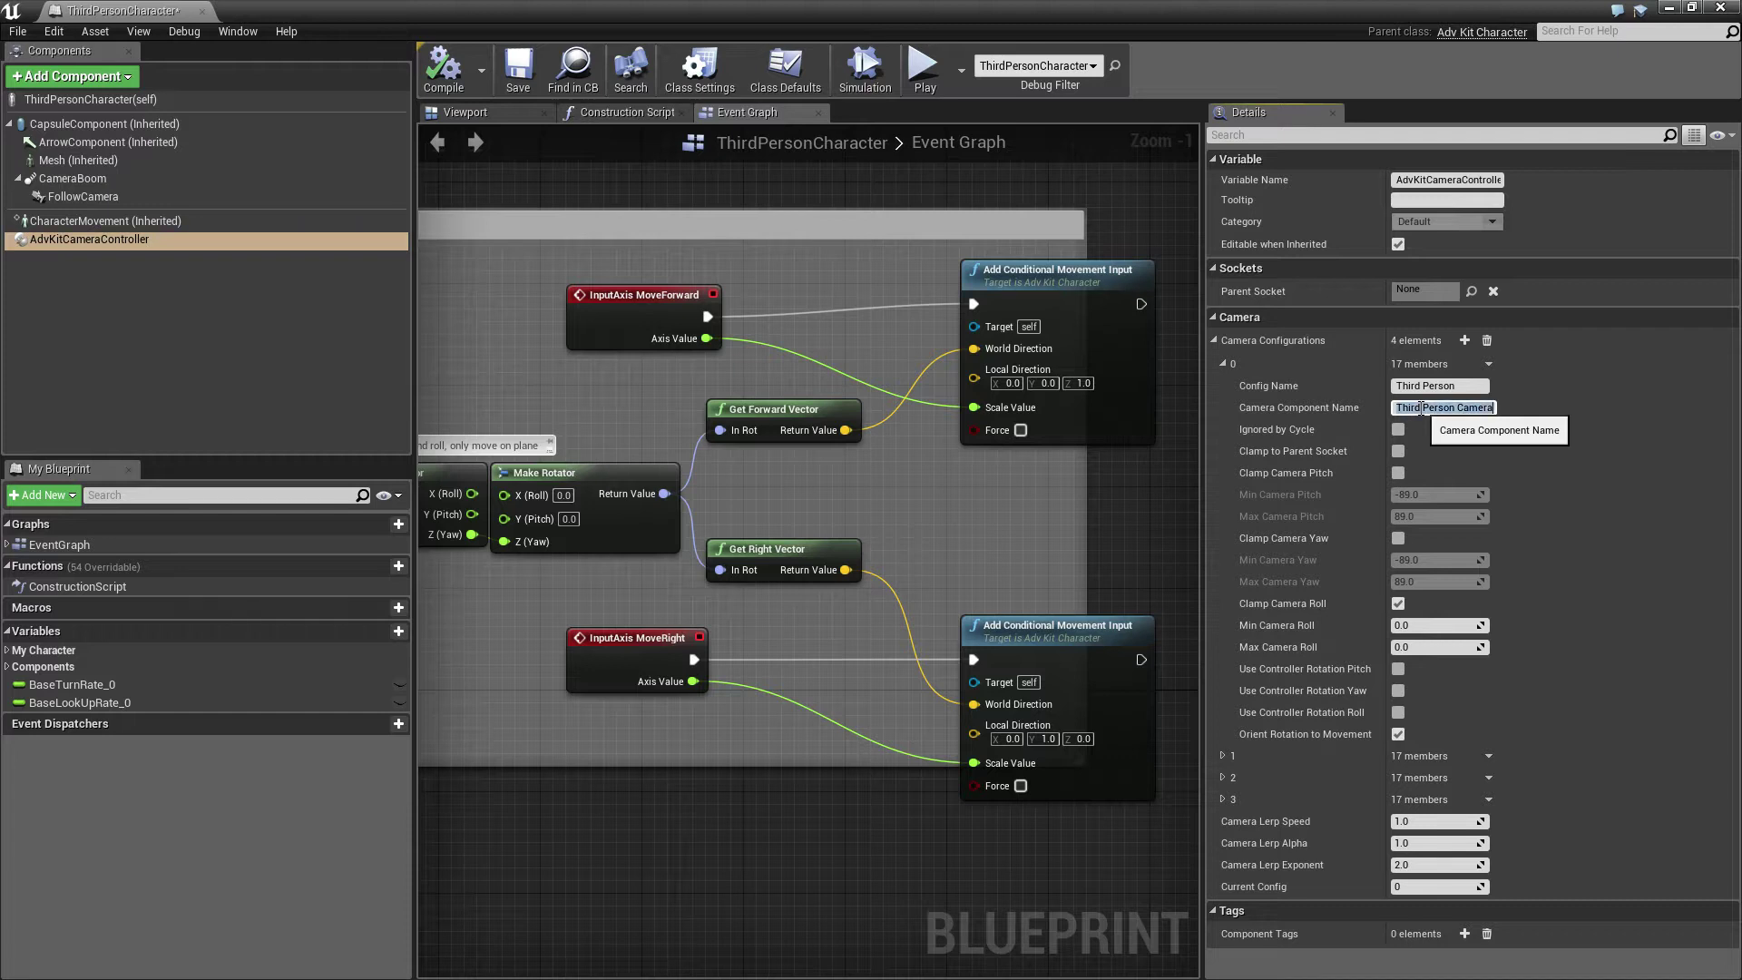
{"action": "type", "text": "F"}
{"action": "key", "text": "Return"}
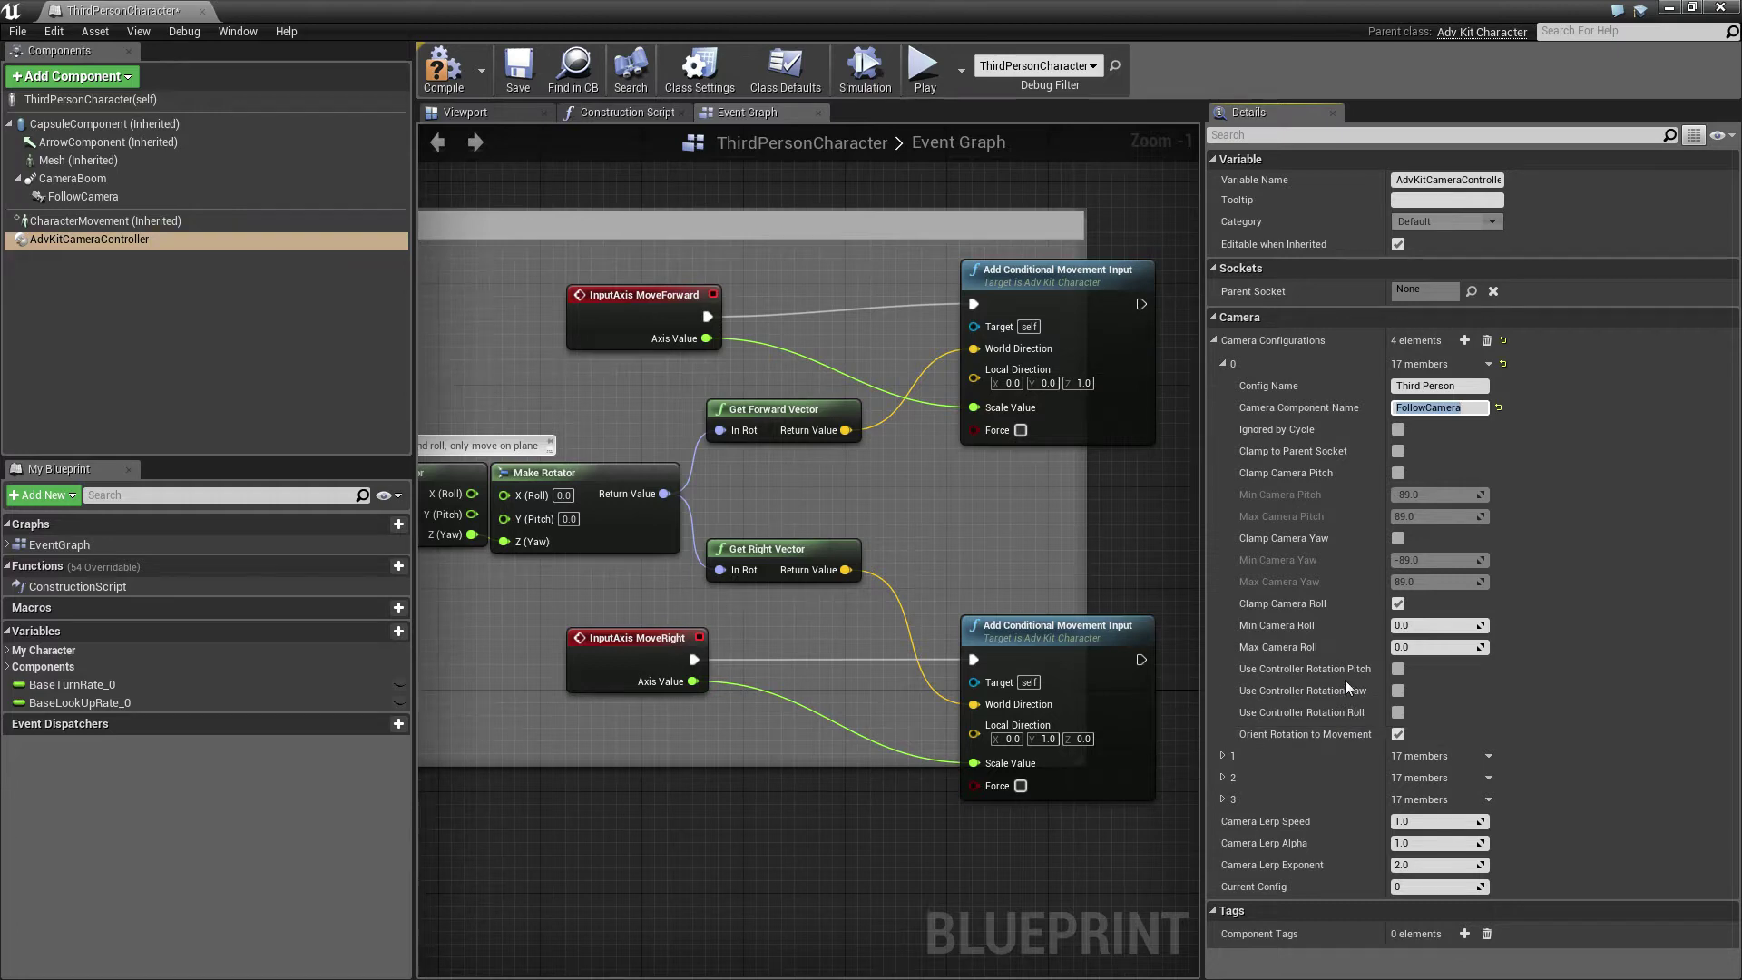
{"action": "left_click", "coordinate": [445, 72]}
Add a Spring Arm component to the character, keeping its default name
{"action": "right_click_drag", "start_coordinate": [624, 194], "coordinate": [619, 603]}
{"action": "left_click", "coordinate": [120, 77]}
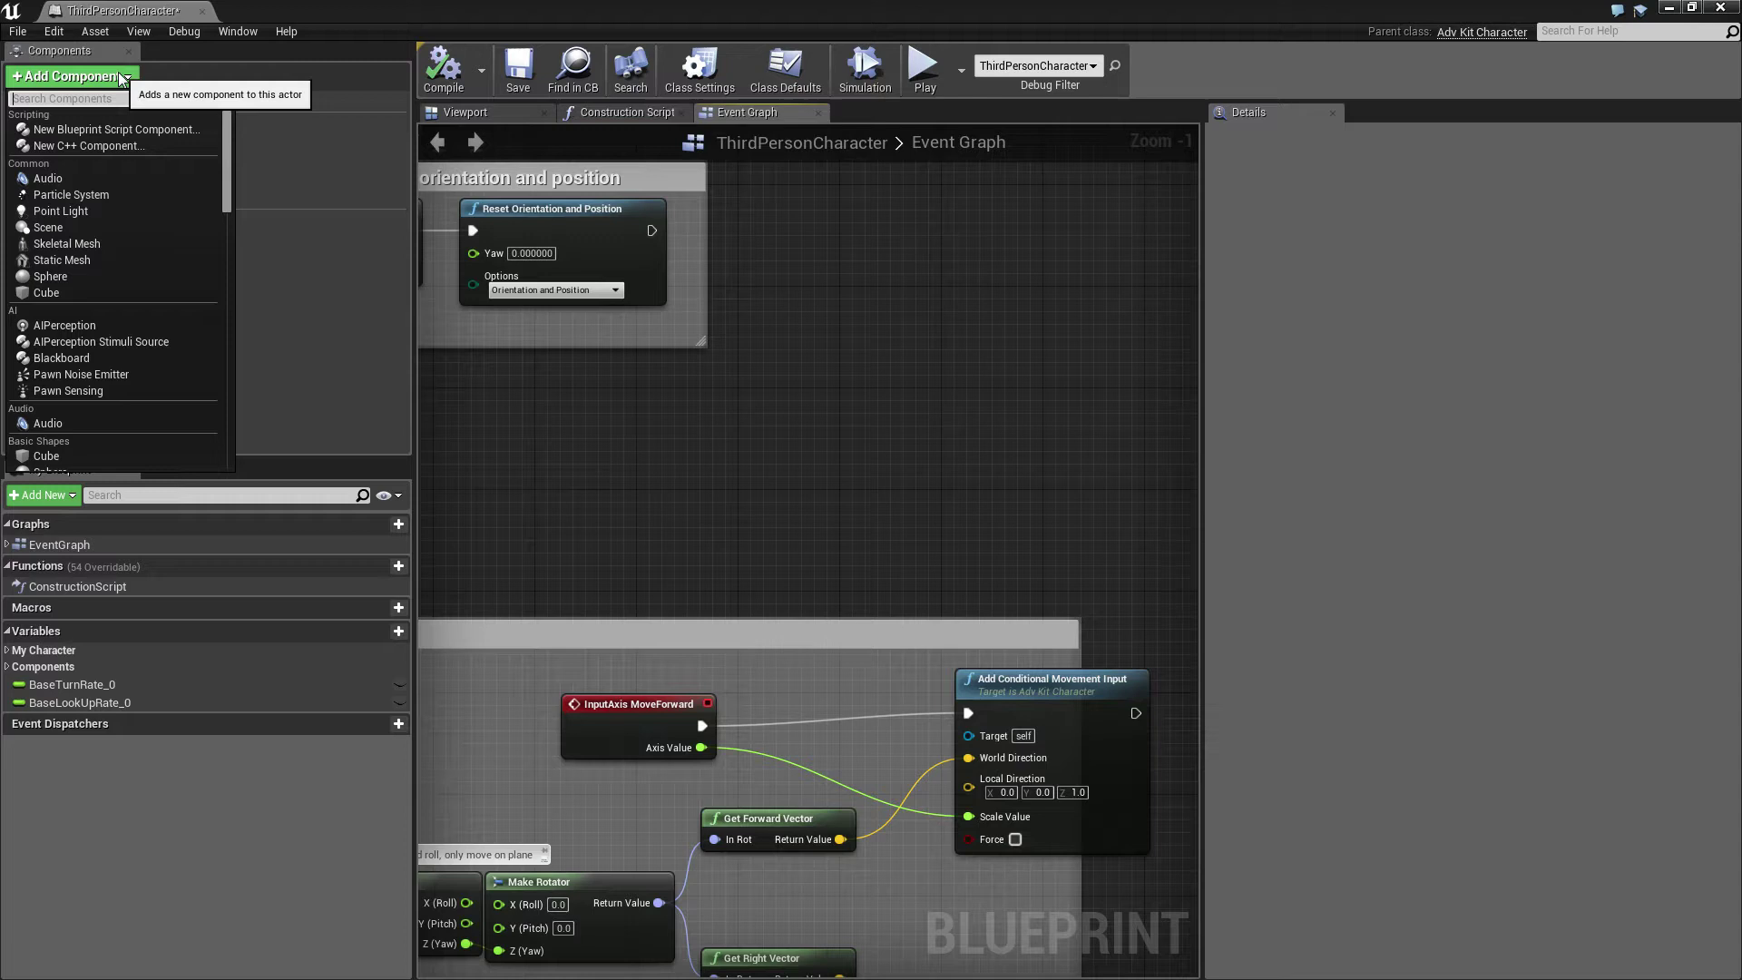
{"action": "type", "text": "sp"}
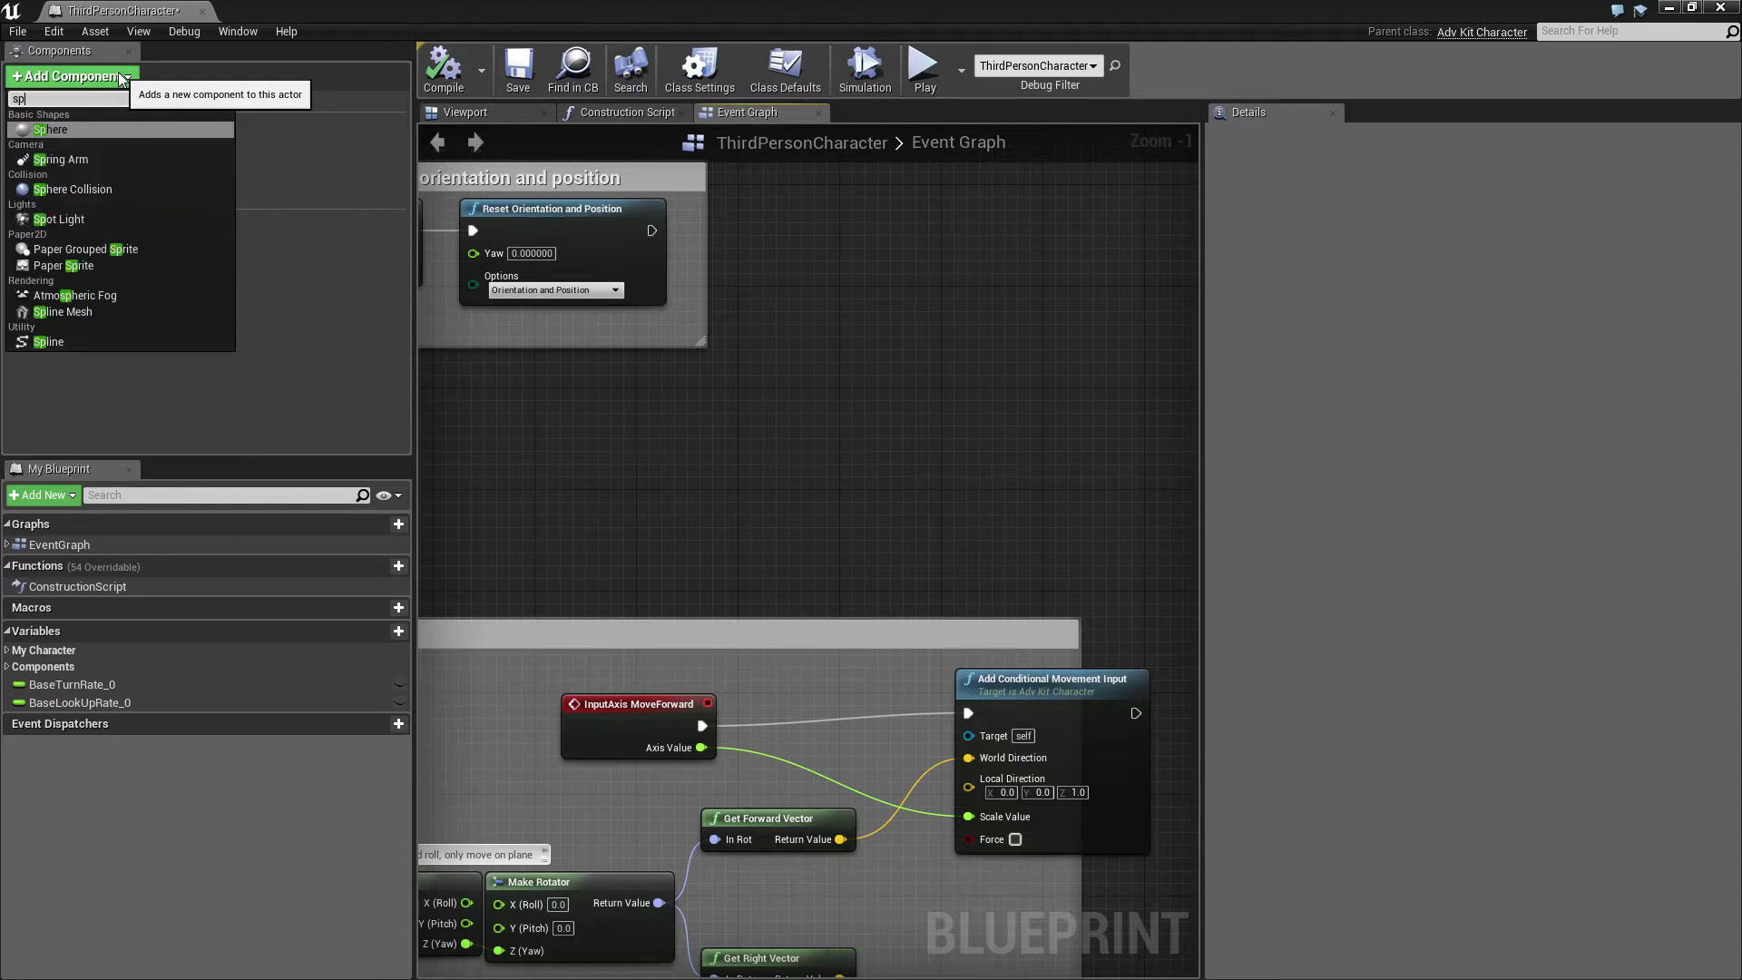
{"action": "left_click", "coordinate": [101, 164]}
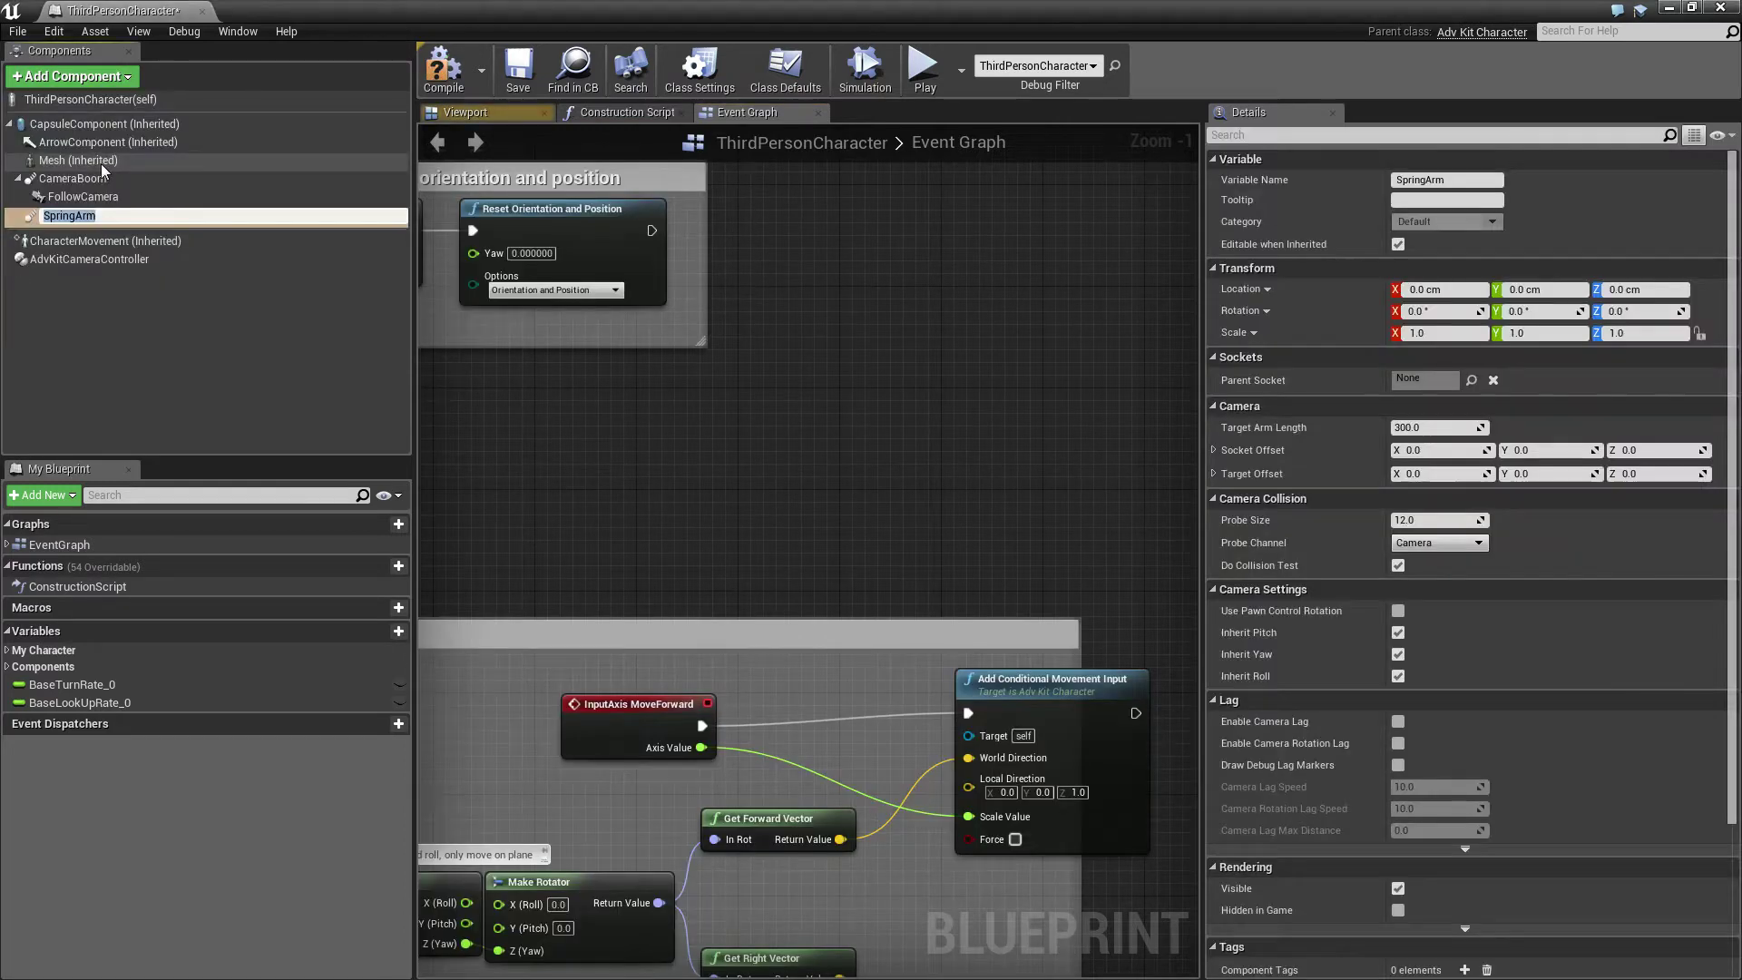
{"action": "key", "text": "Return"}
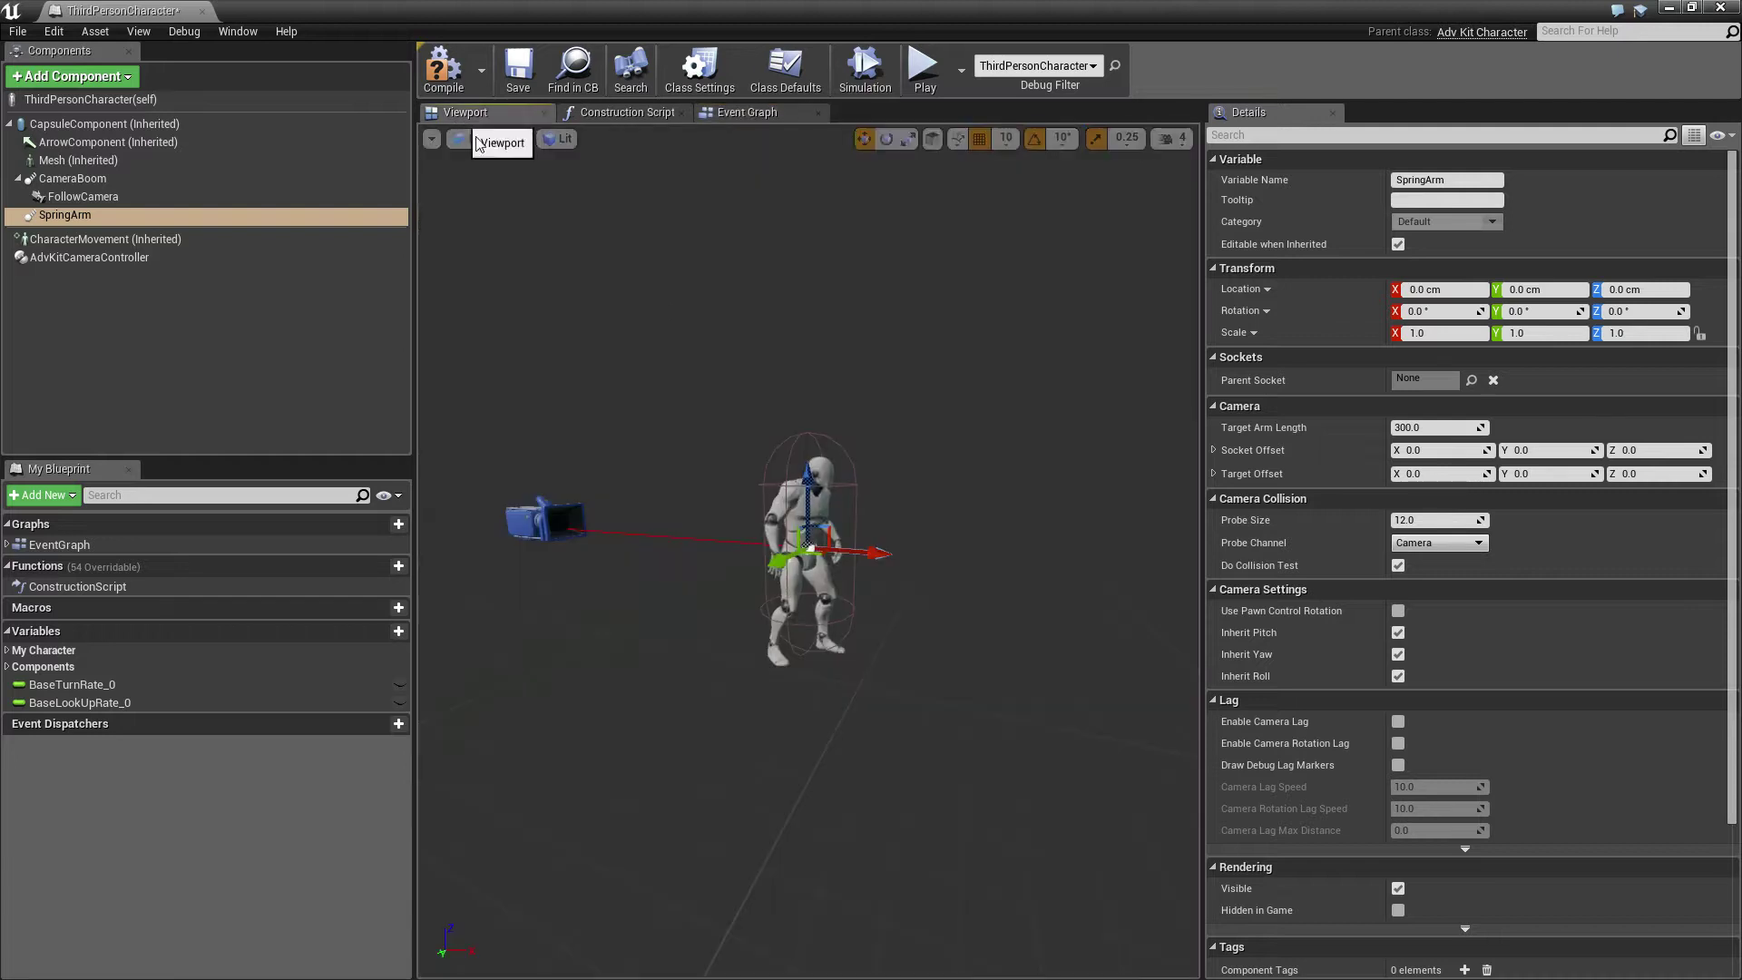
Move the SpringArm to Y 40 cm and Z 60 cm and set its Target Arm Length to 100
{"action": "left_click_drag", "start_coordinate": [725, 529], "coordinate": [908, 409], "text": "alt"}
{"action": "right_click_drag", "start_coordinate": [908, 409], "coordinate": [948, 432]}
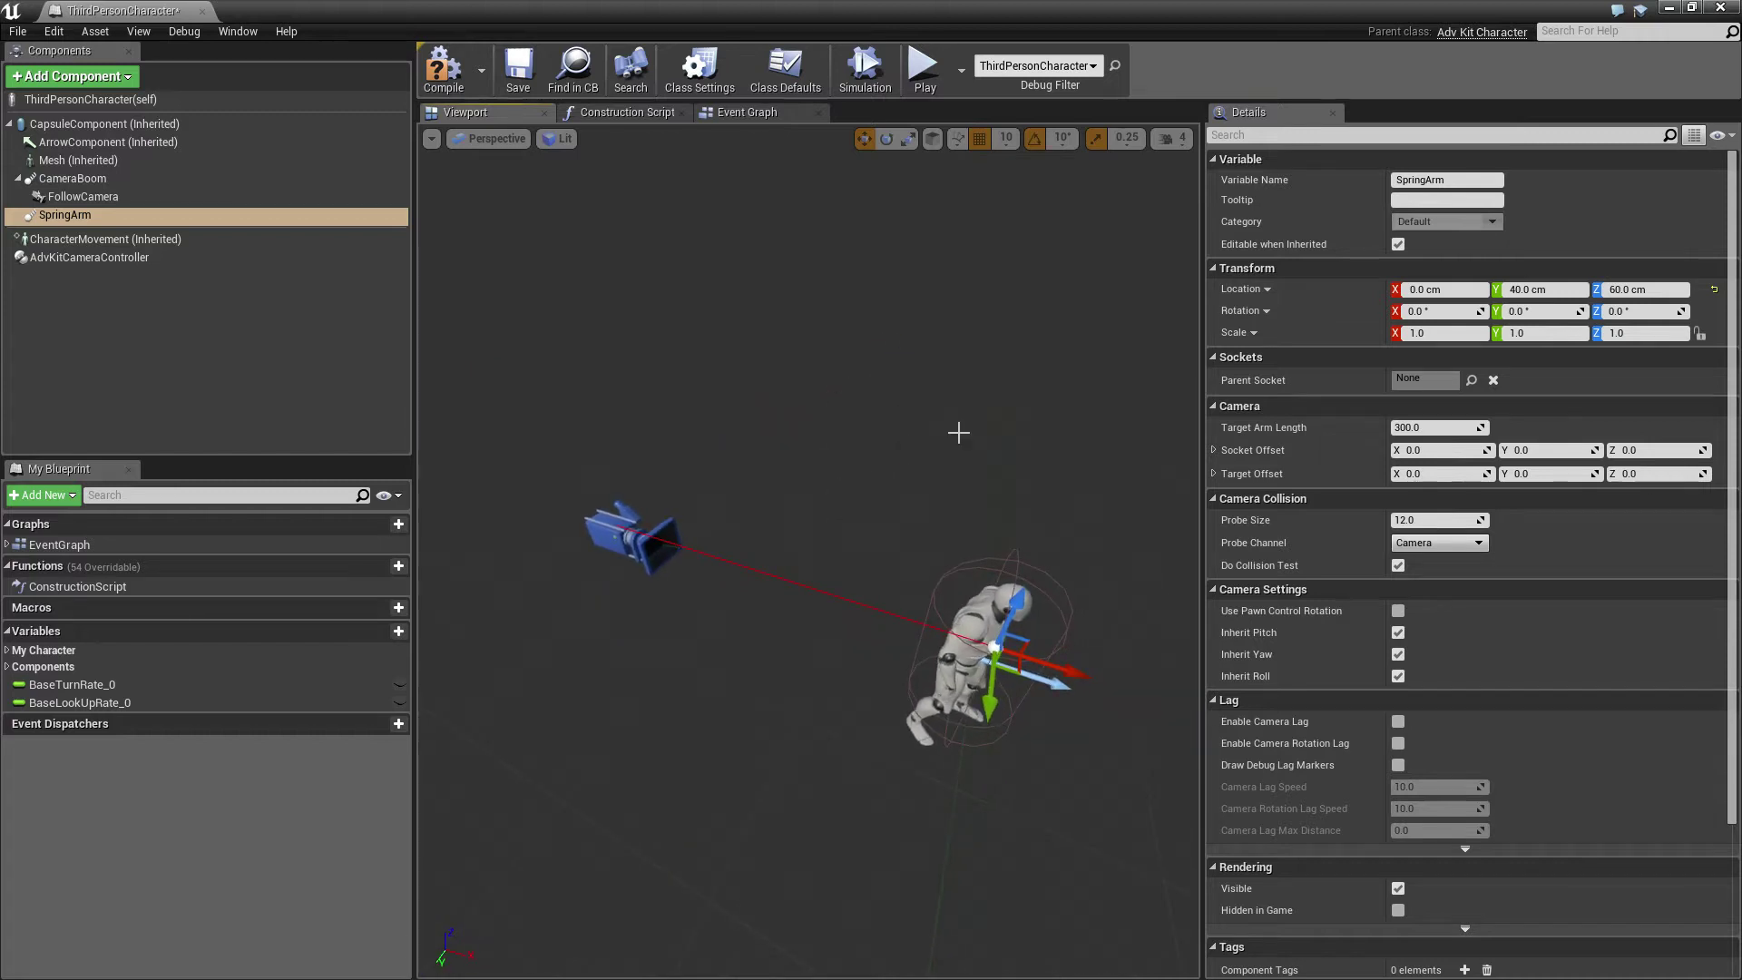
{"action": "left_click", "coordinate": [1437, 427]}
{"action": "type", "text": "100"}
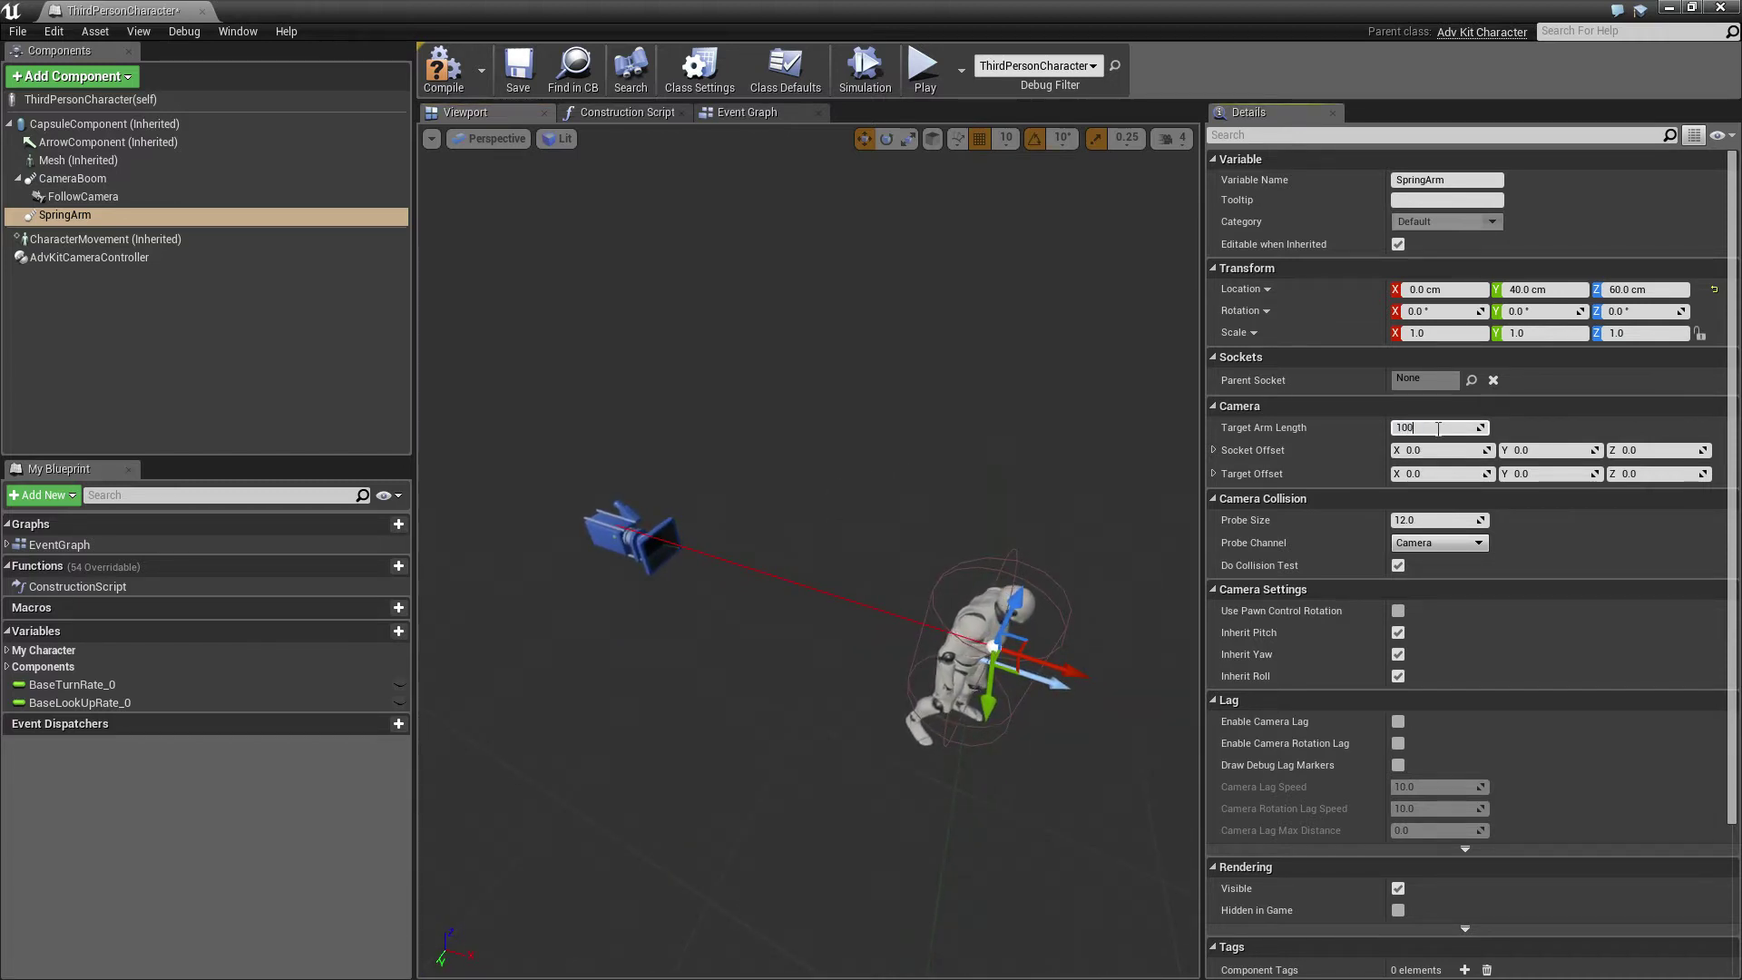
{"action": "key", "text": "Return"}
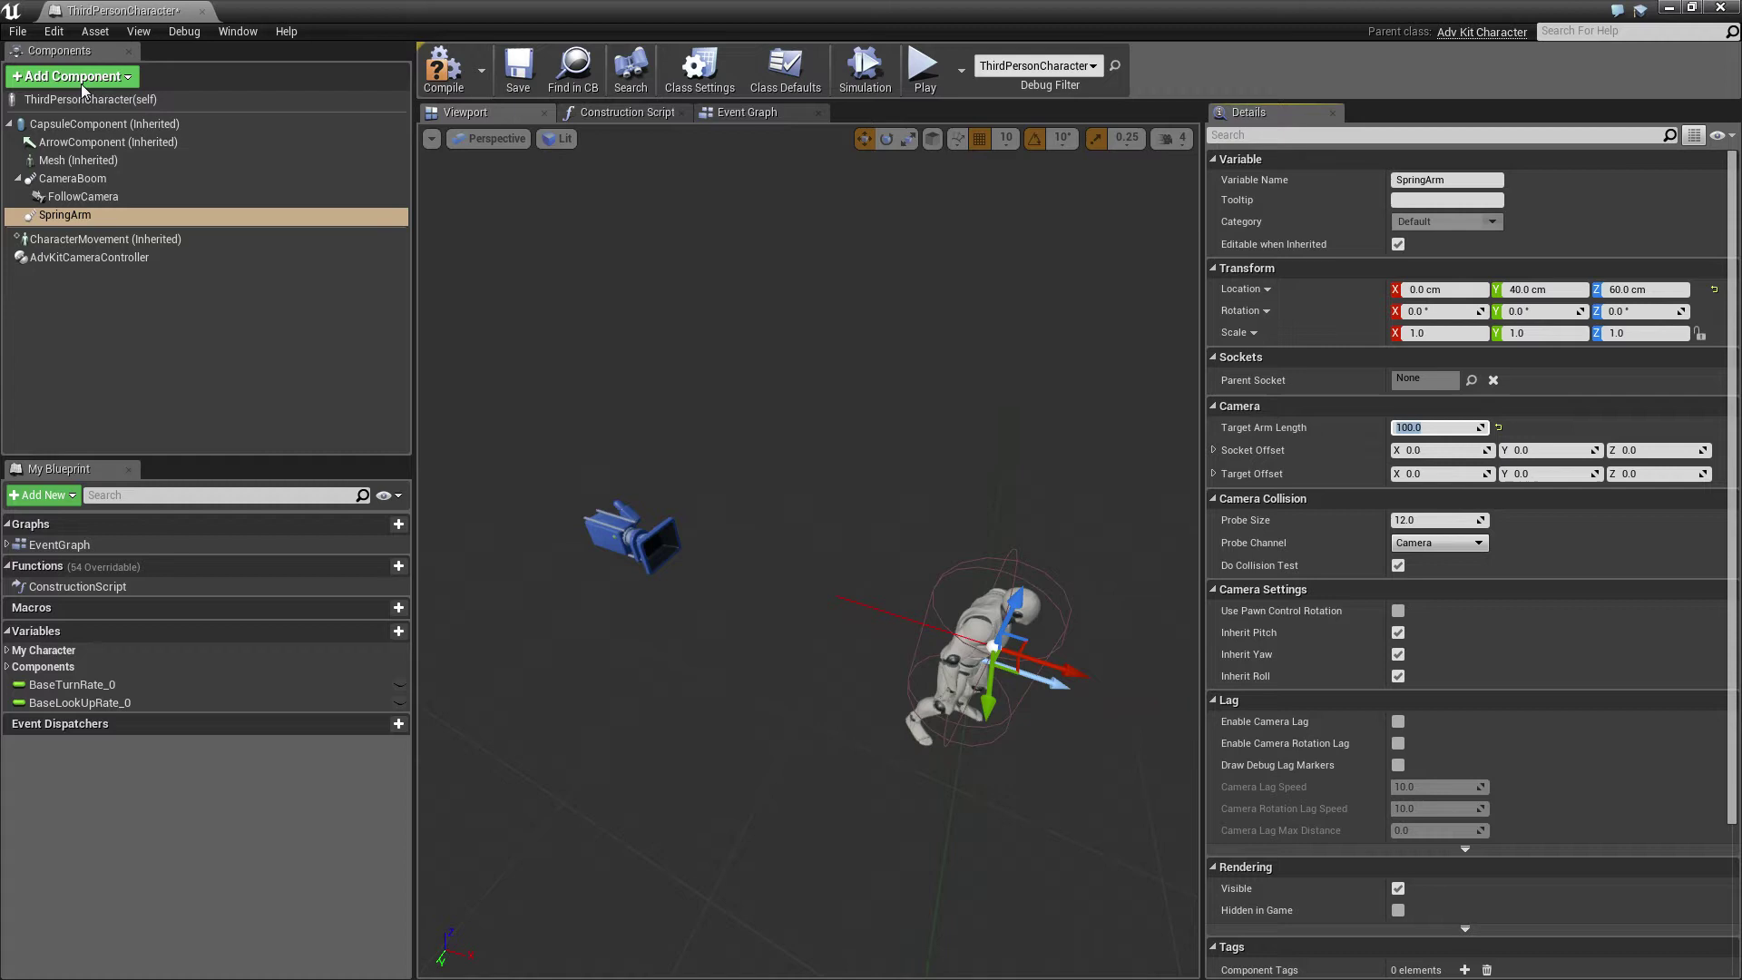
Add a Camera component and make it a child of the SpringArm
{"action": "left_click", "coordinate": [80, 76]}
{"action": "type", "text": "ca"}
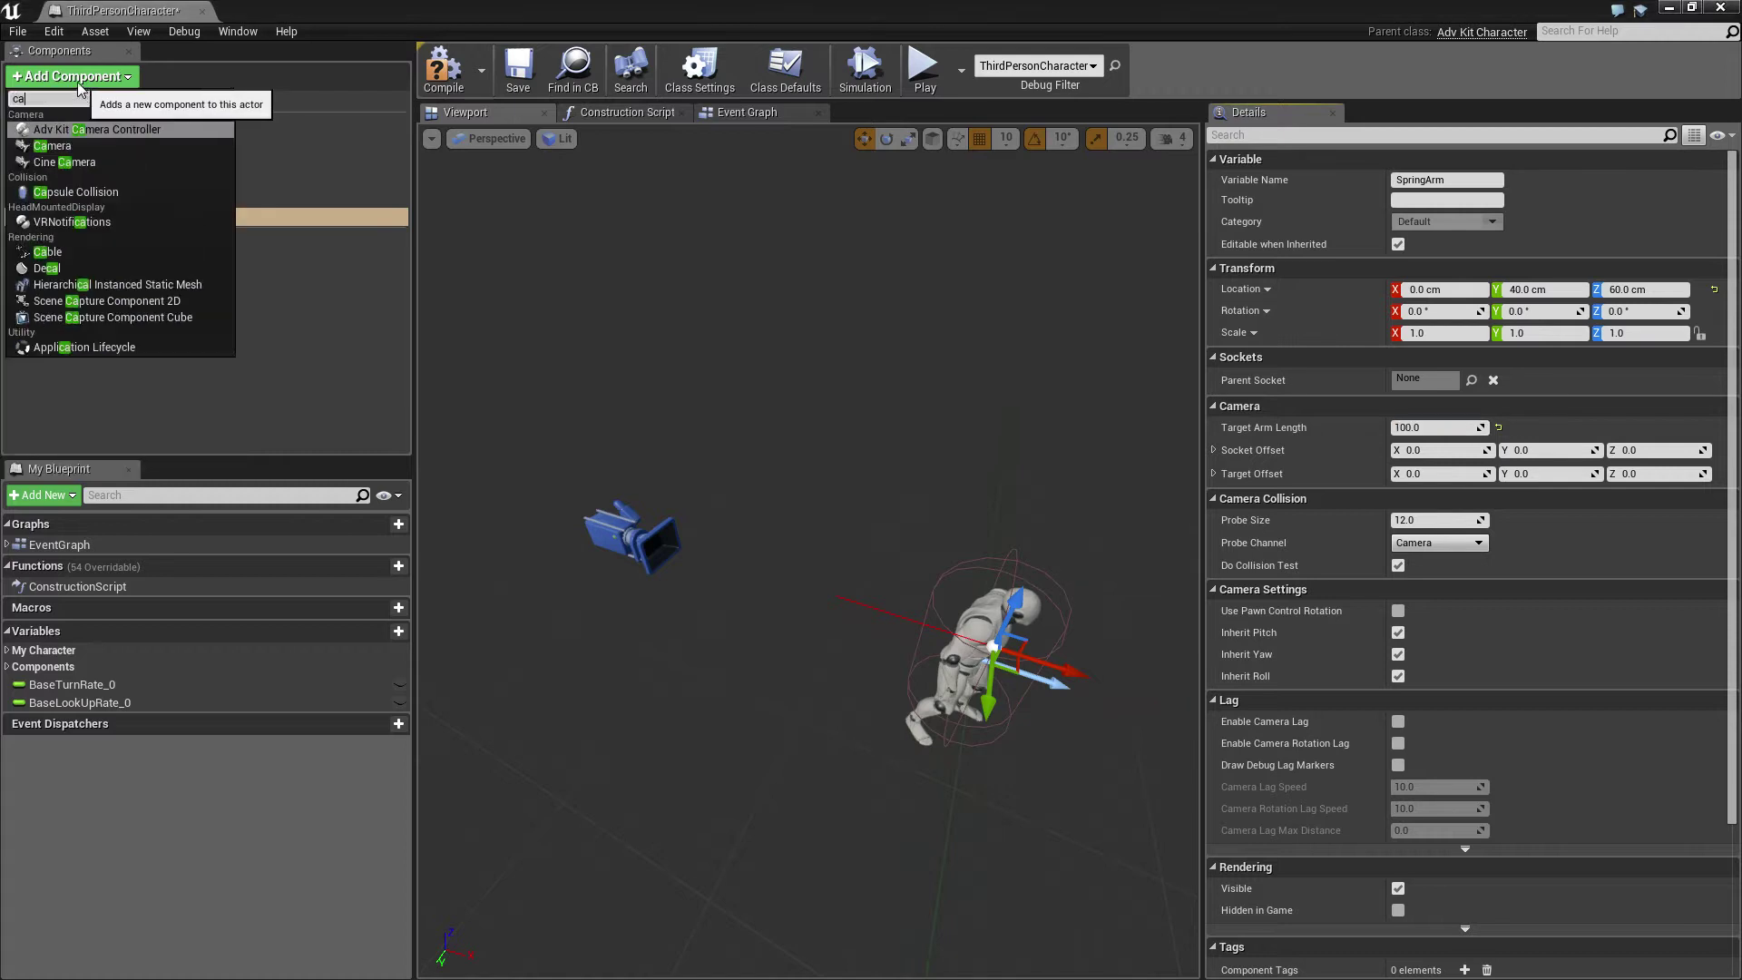
{"action": "left_click", "coordinate": [55, 150]}
{"action": "left_click_drag", "start_coordinate": [62, 234], "coordinate": [65, 215]}
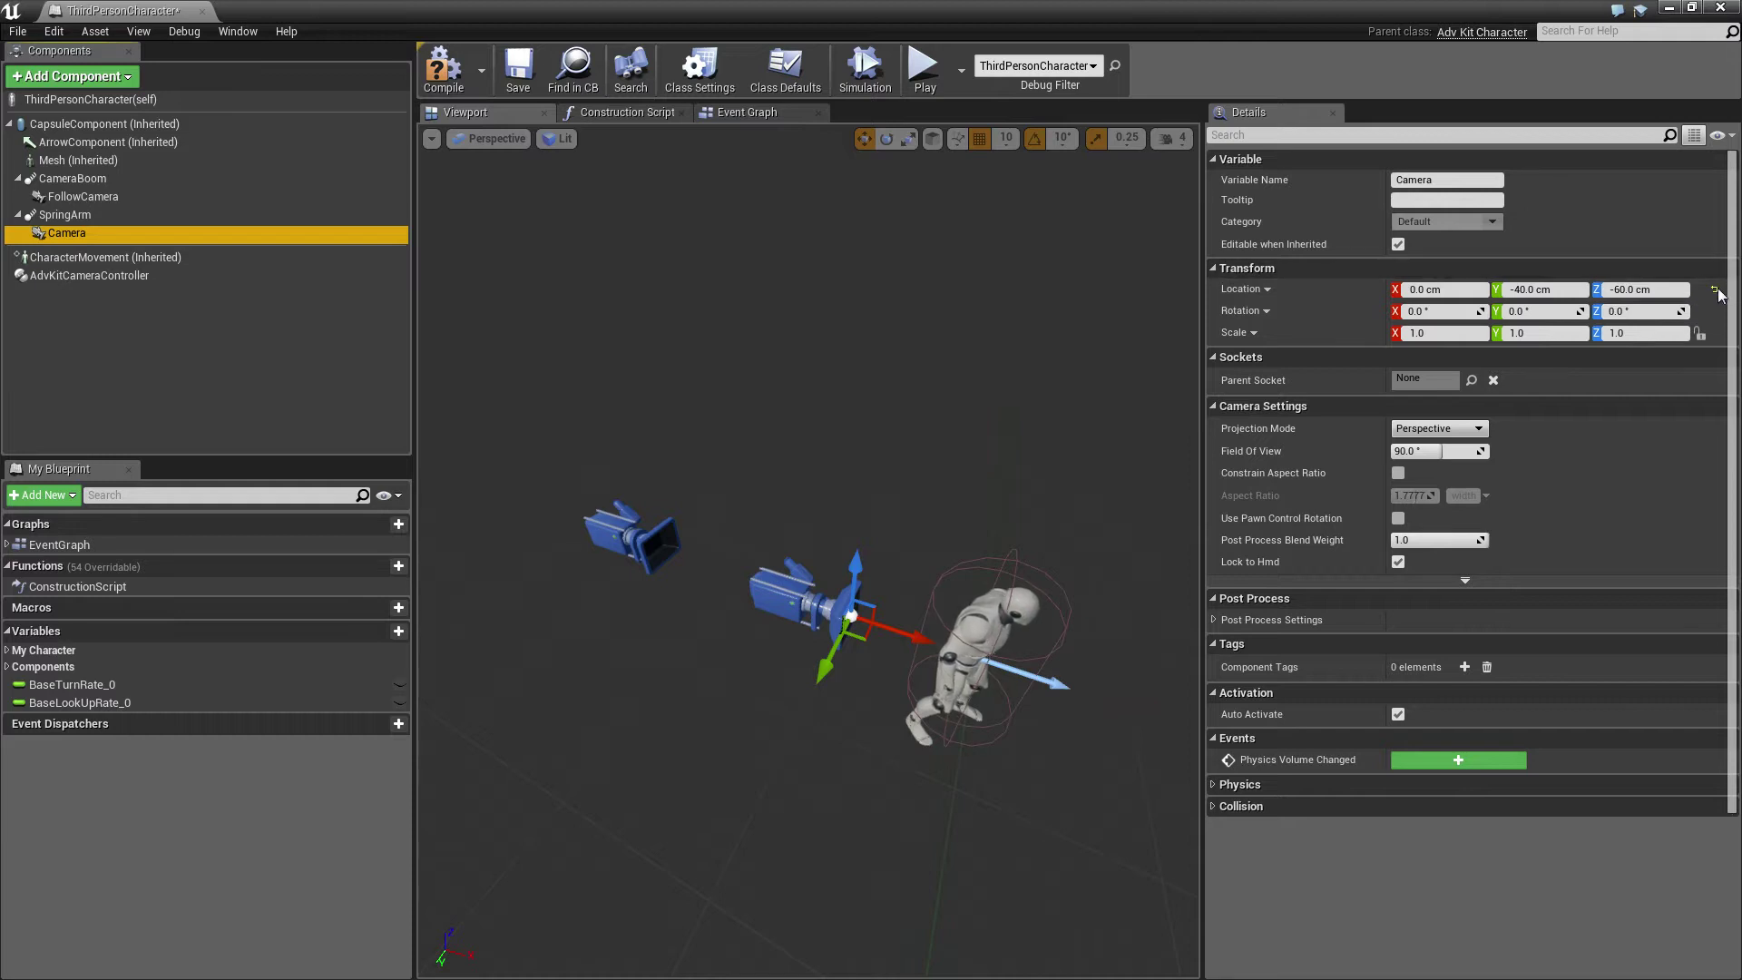
Reset the new camera's location to zero and set its Parent Socket to SpringEndpoint
{"action": "left_click", "coordinate": [1715, 288]}
{"action": "left_click", "coordinate": [1470, 381]}
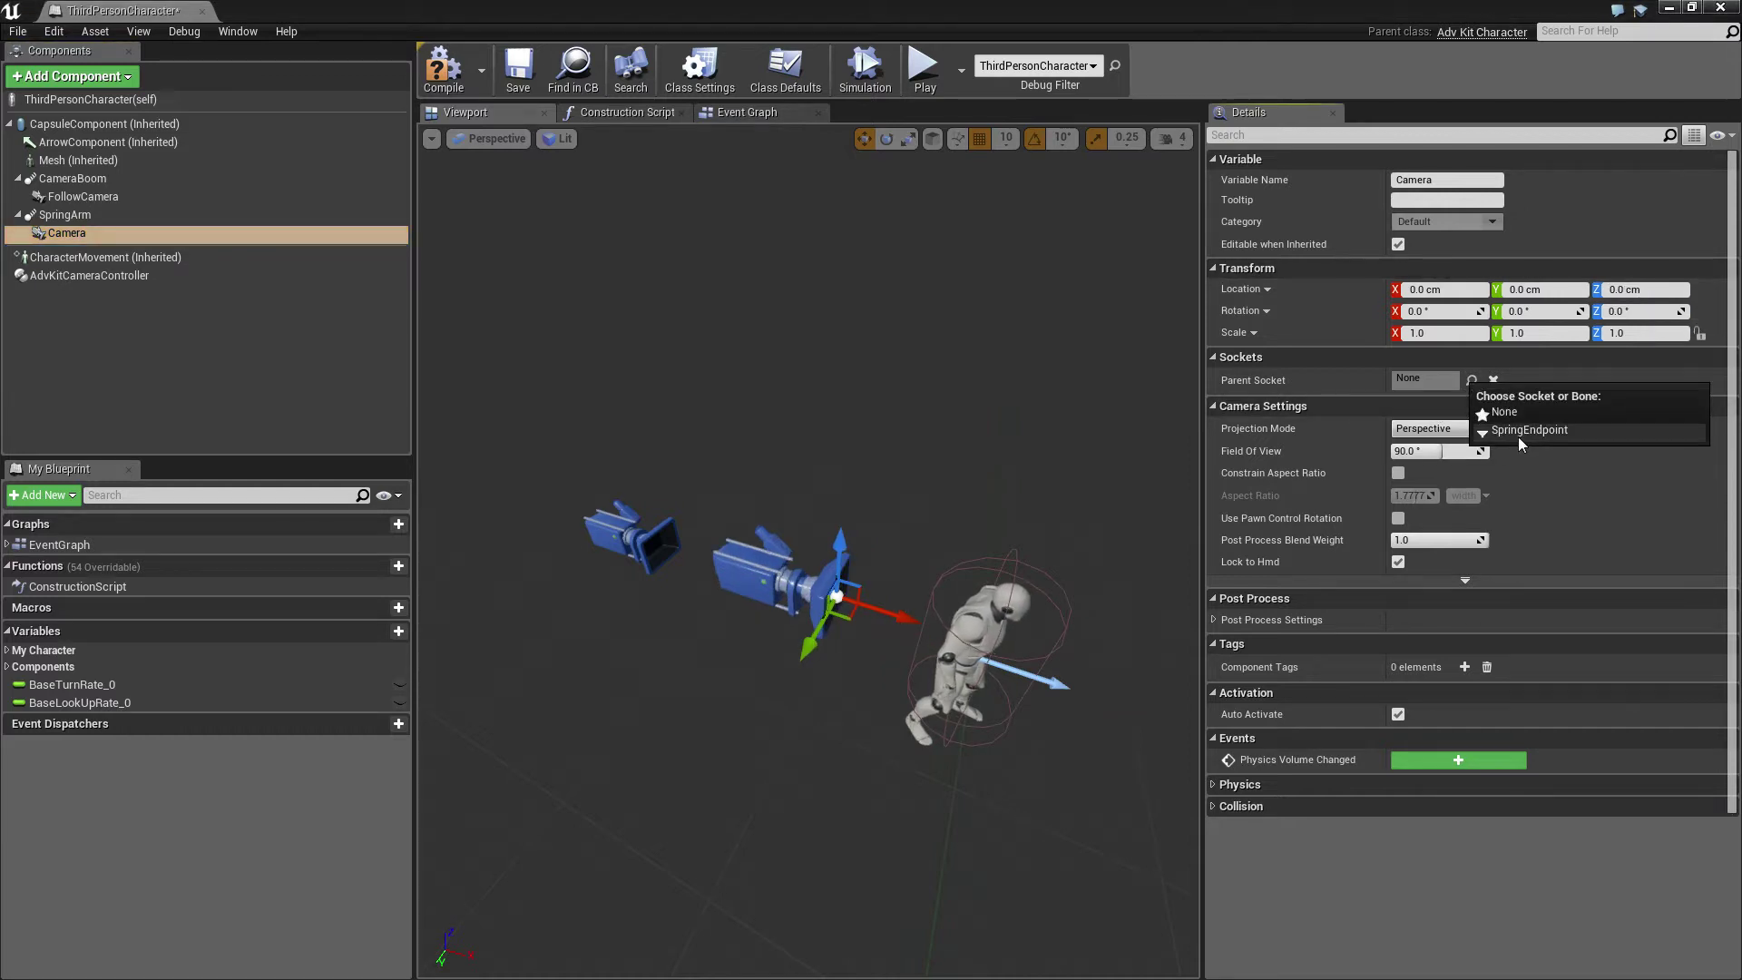
{"action": "left_click", "coordinate": [1511, 431]}
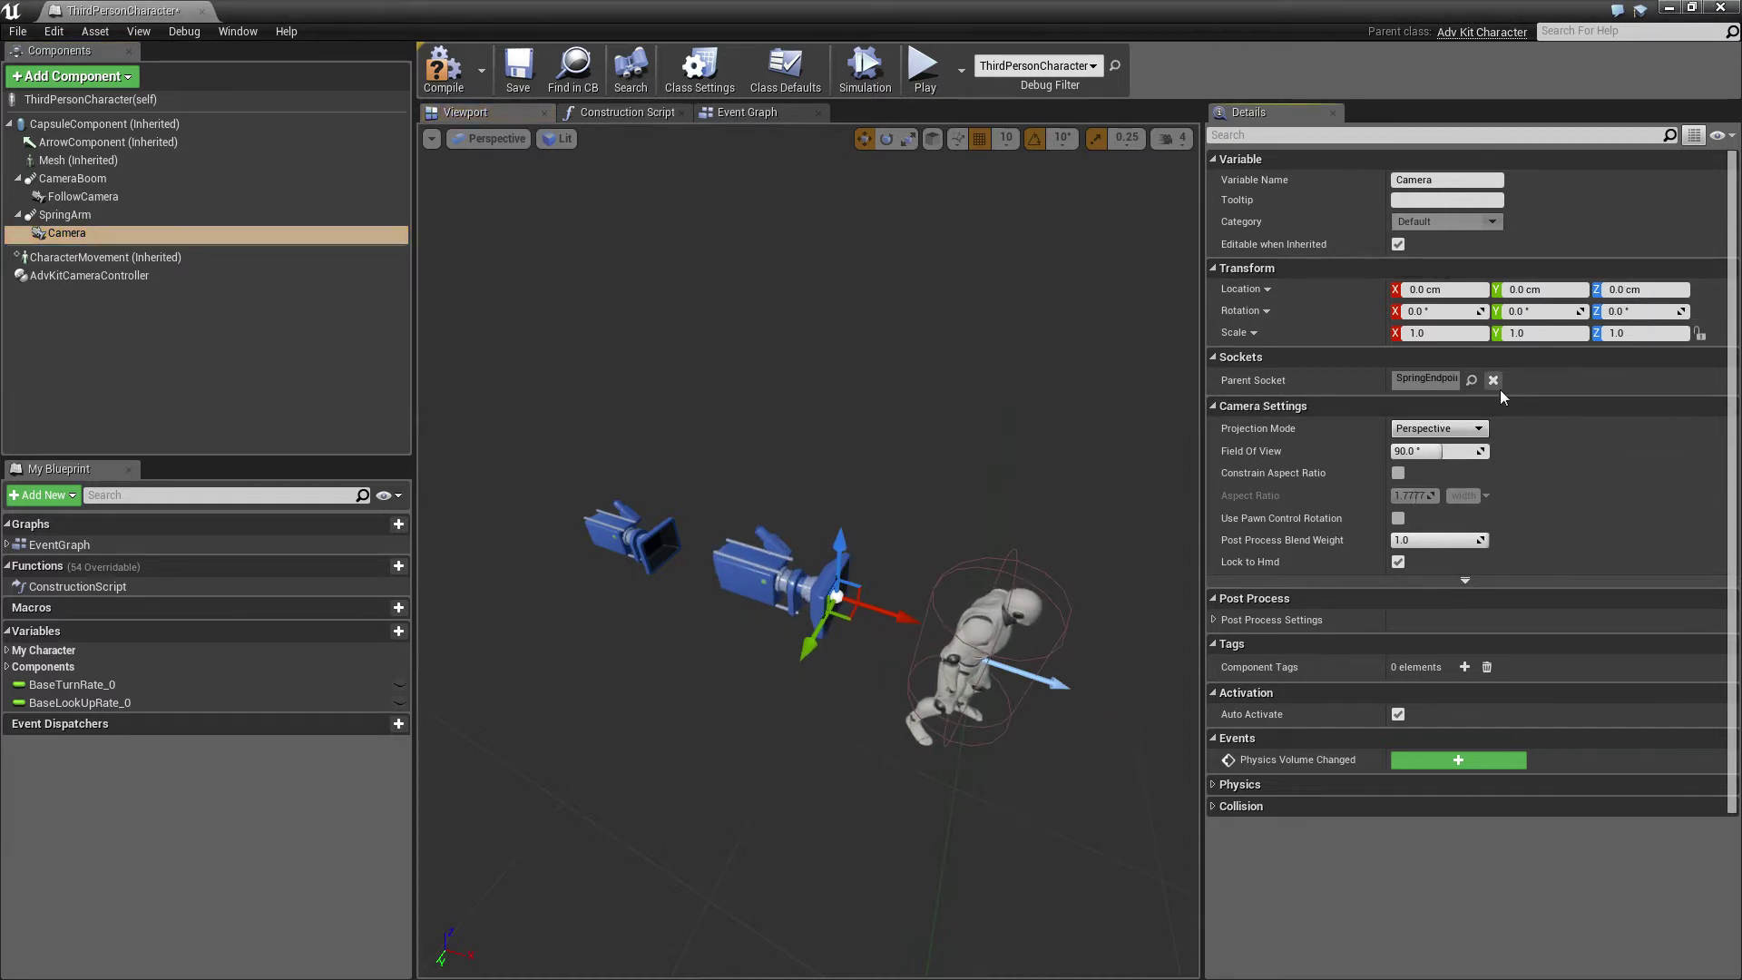
Enable Use Pawn Control Rotation on the SpringArm and compile the blueprint
{"action": "left_click", "coordinate": [64, 214]}
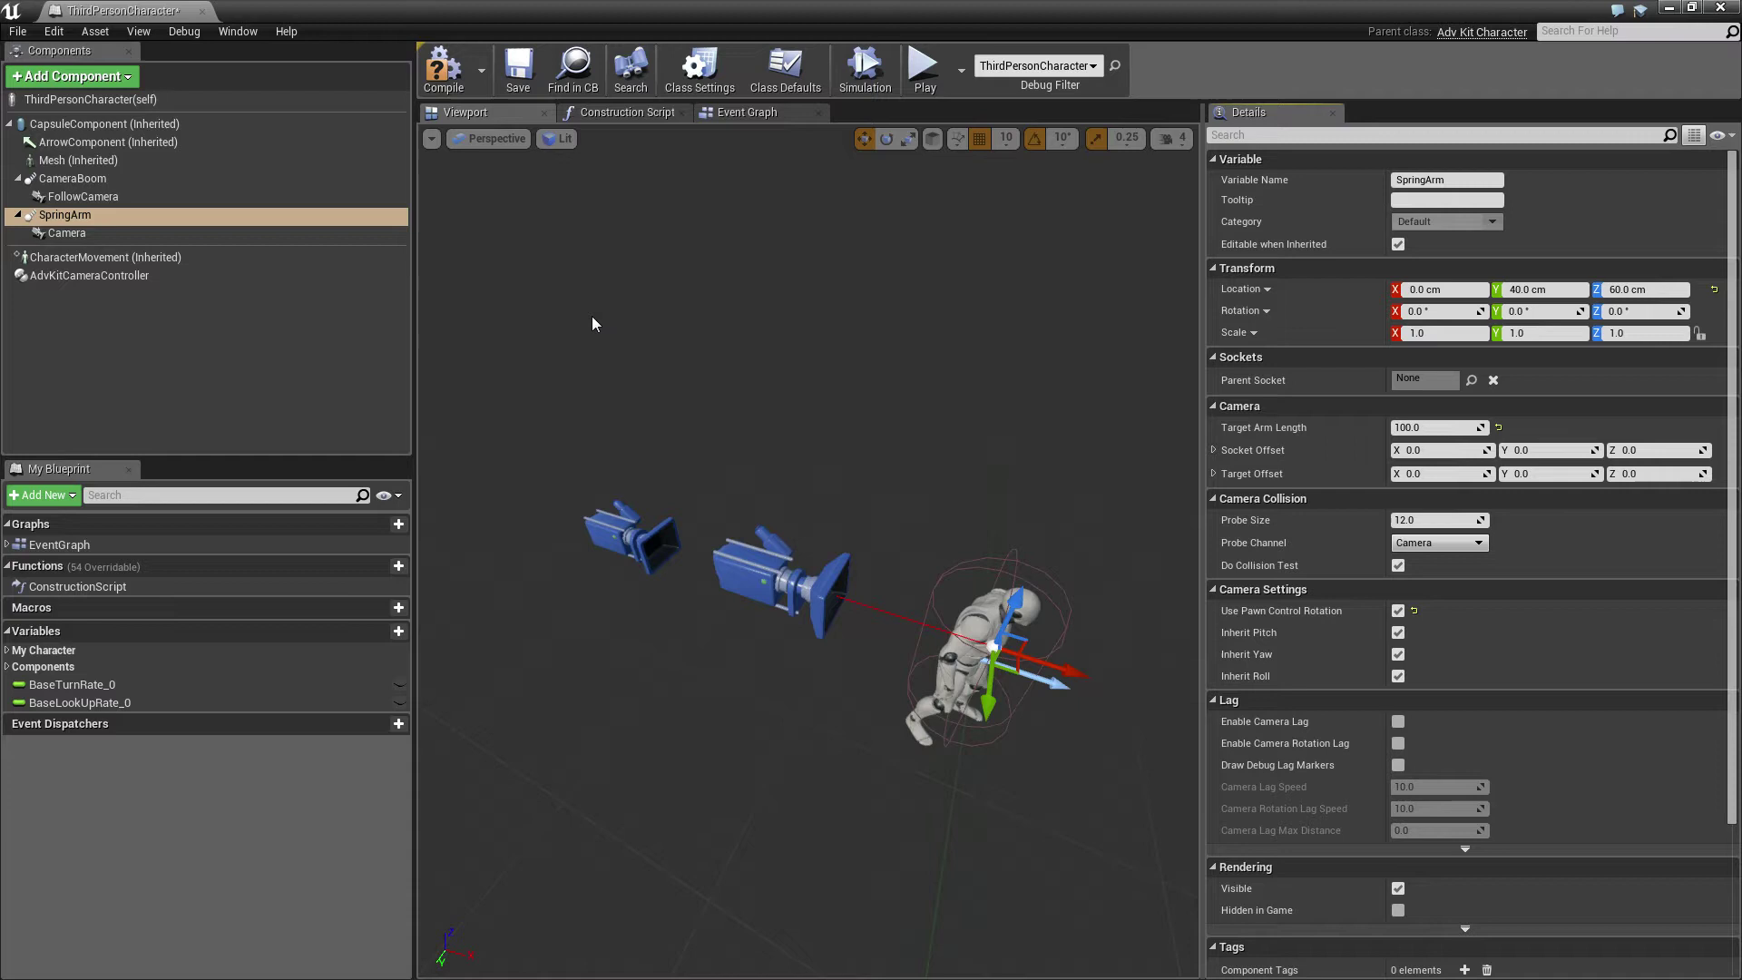
{"action": "left_click", "coordinate": [452, 81]}
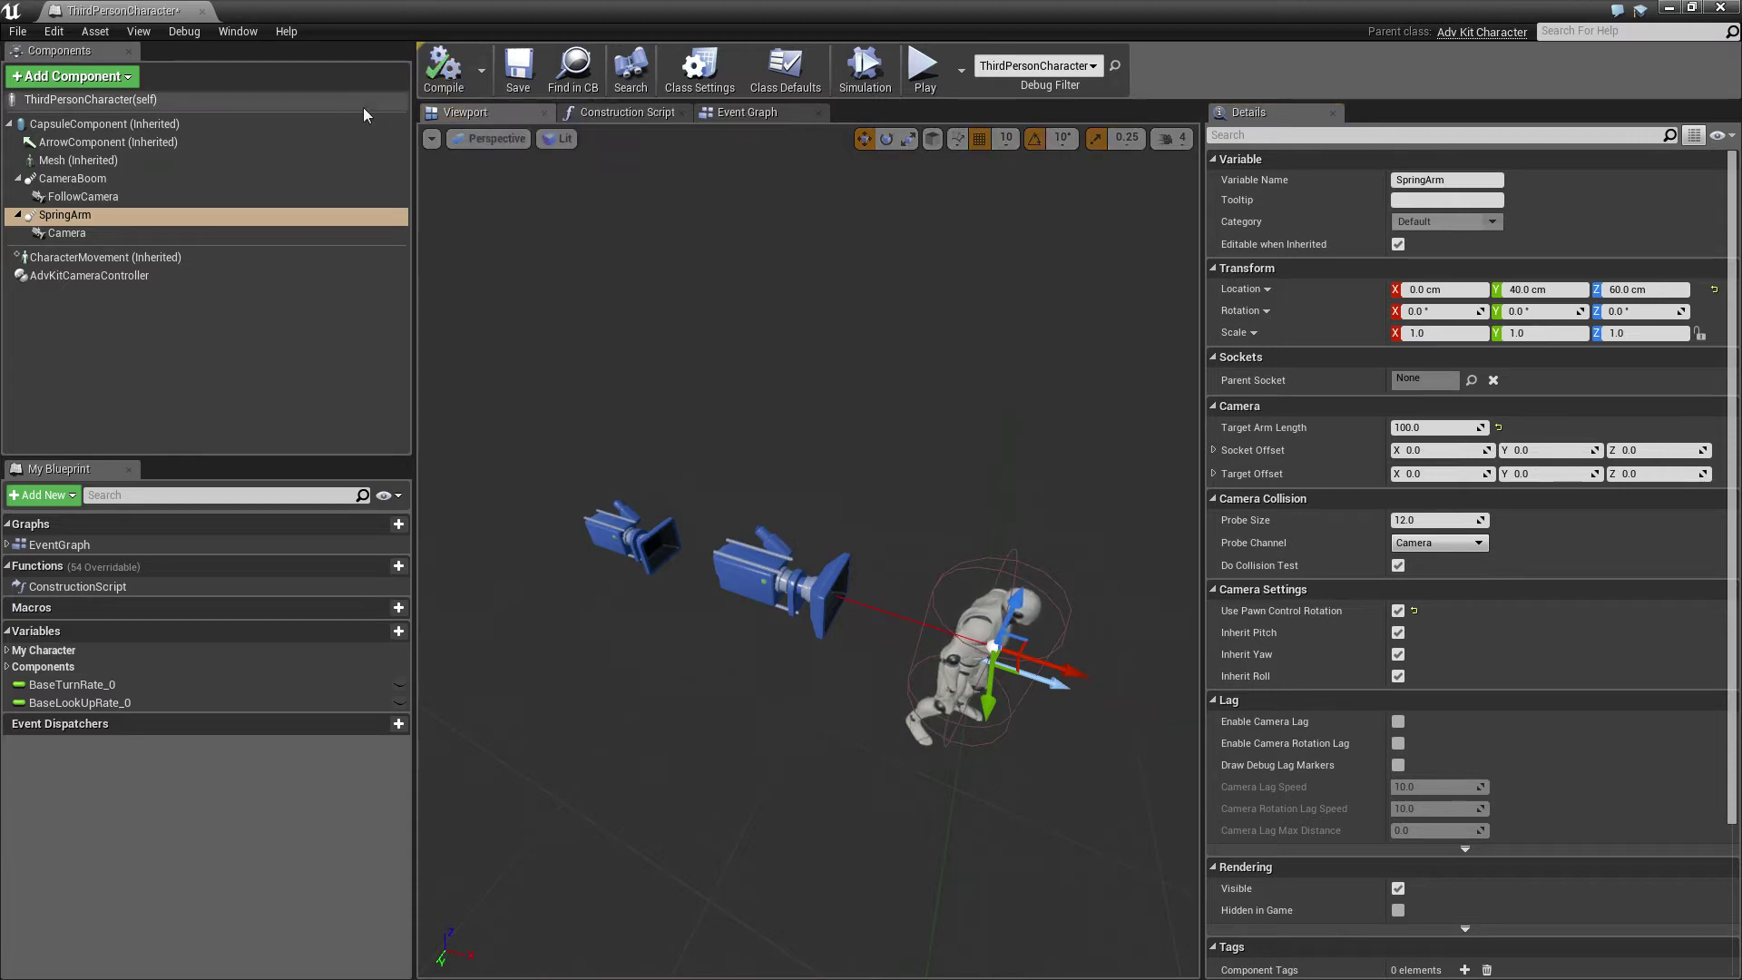
Rename the camera under the SpringArm as Shoulder Camera
{"action": "left_click", "coordinate": [116, 232]}
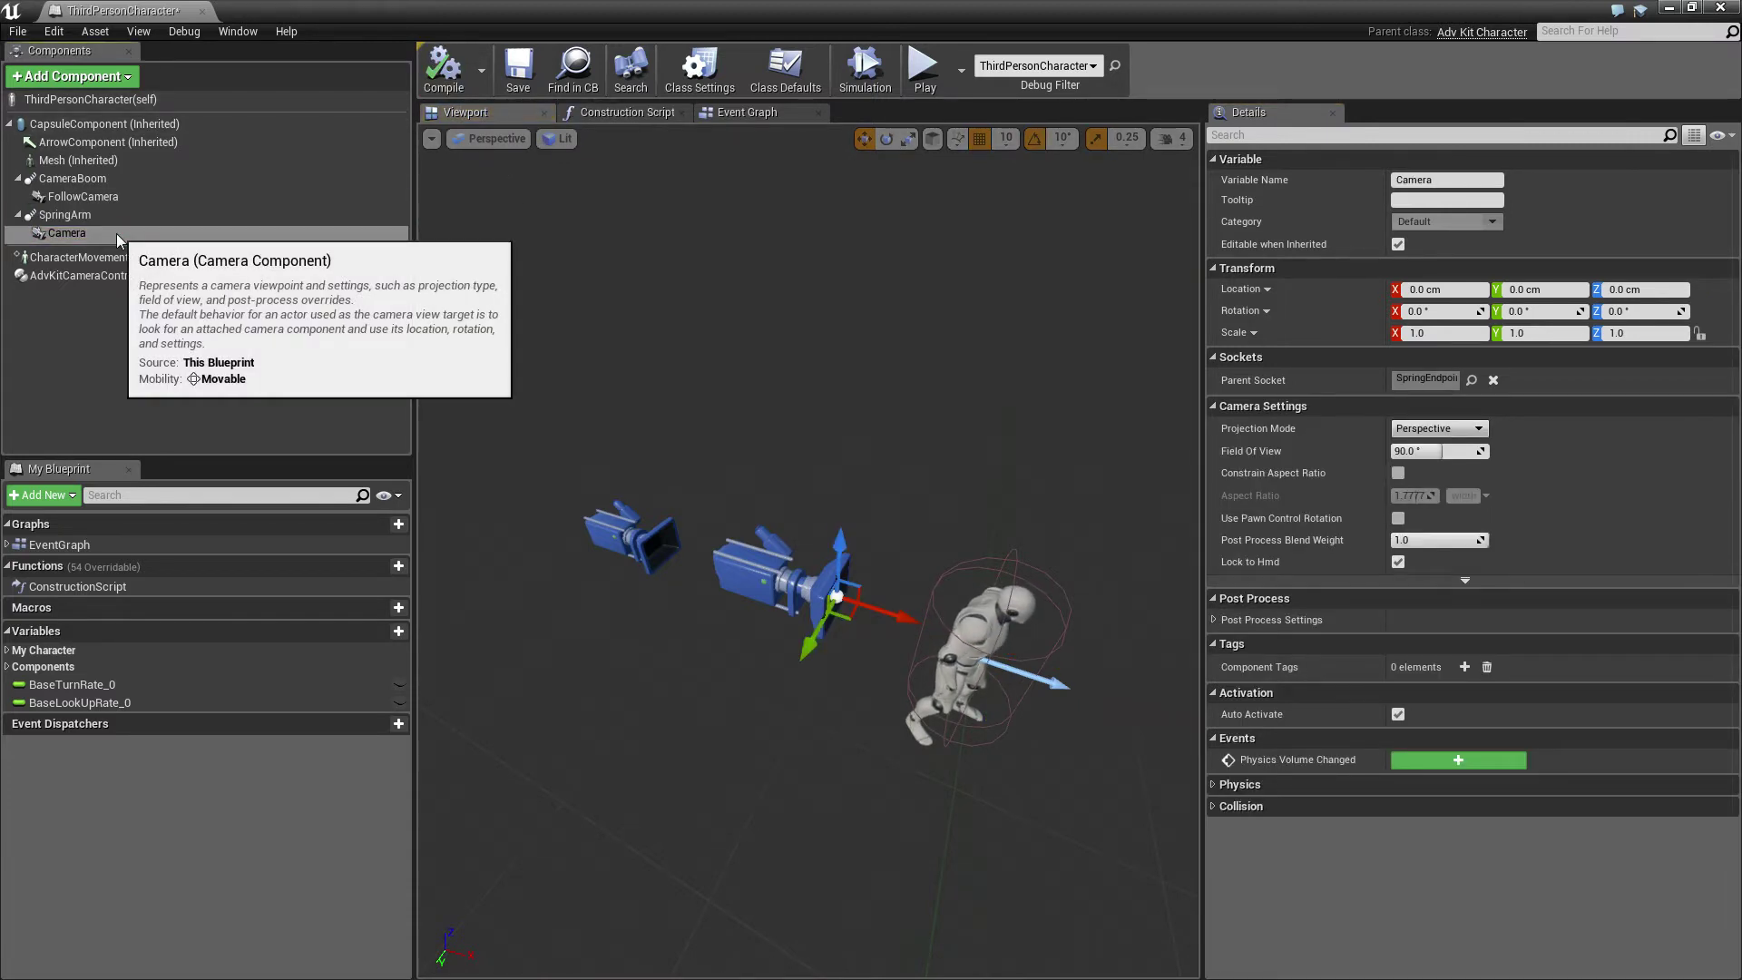
{"action": "key", "text": "F2"}
{"action": "type", "text": "Sh"}
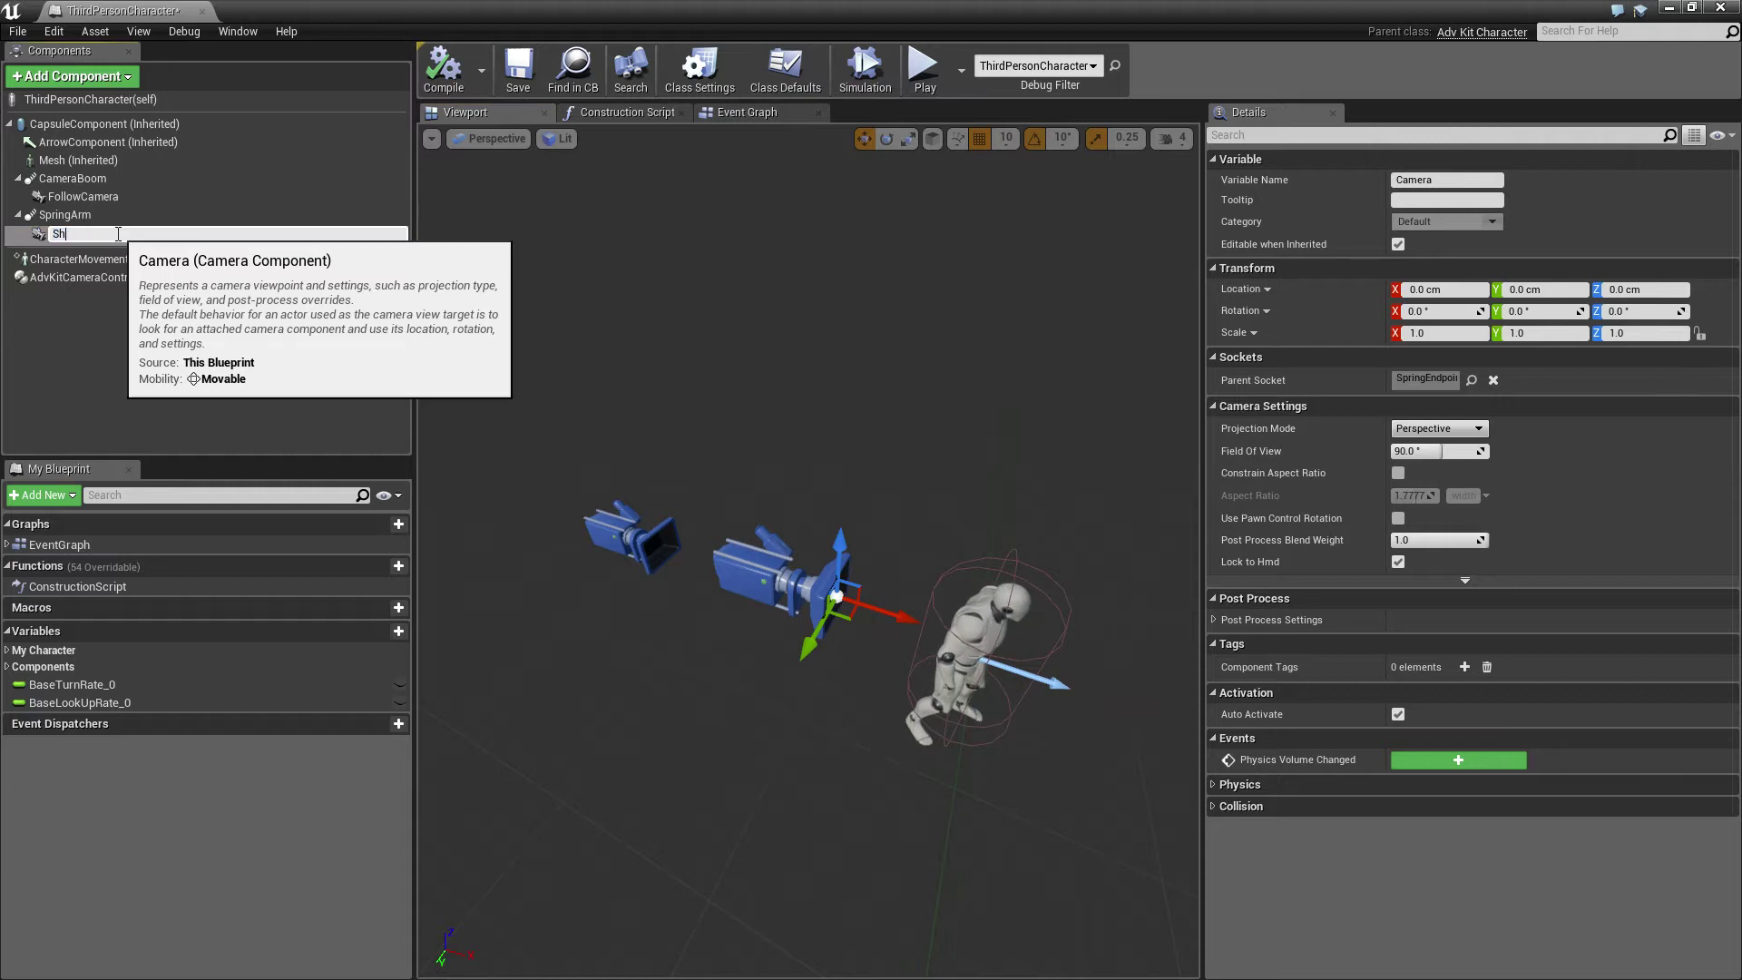
{"action": "type", "text": "oulder"}
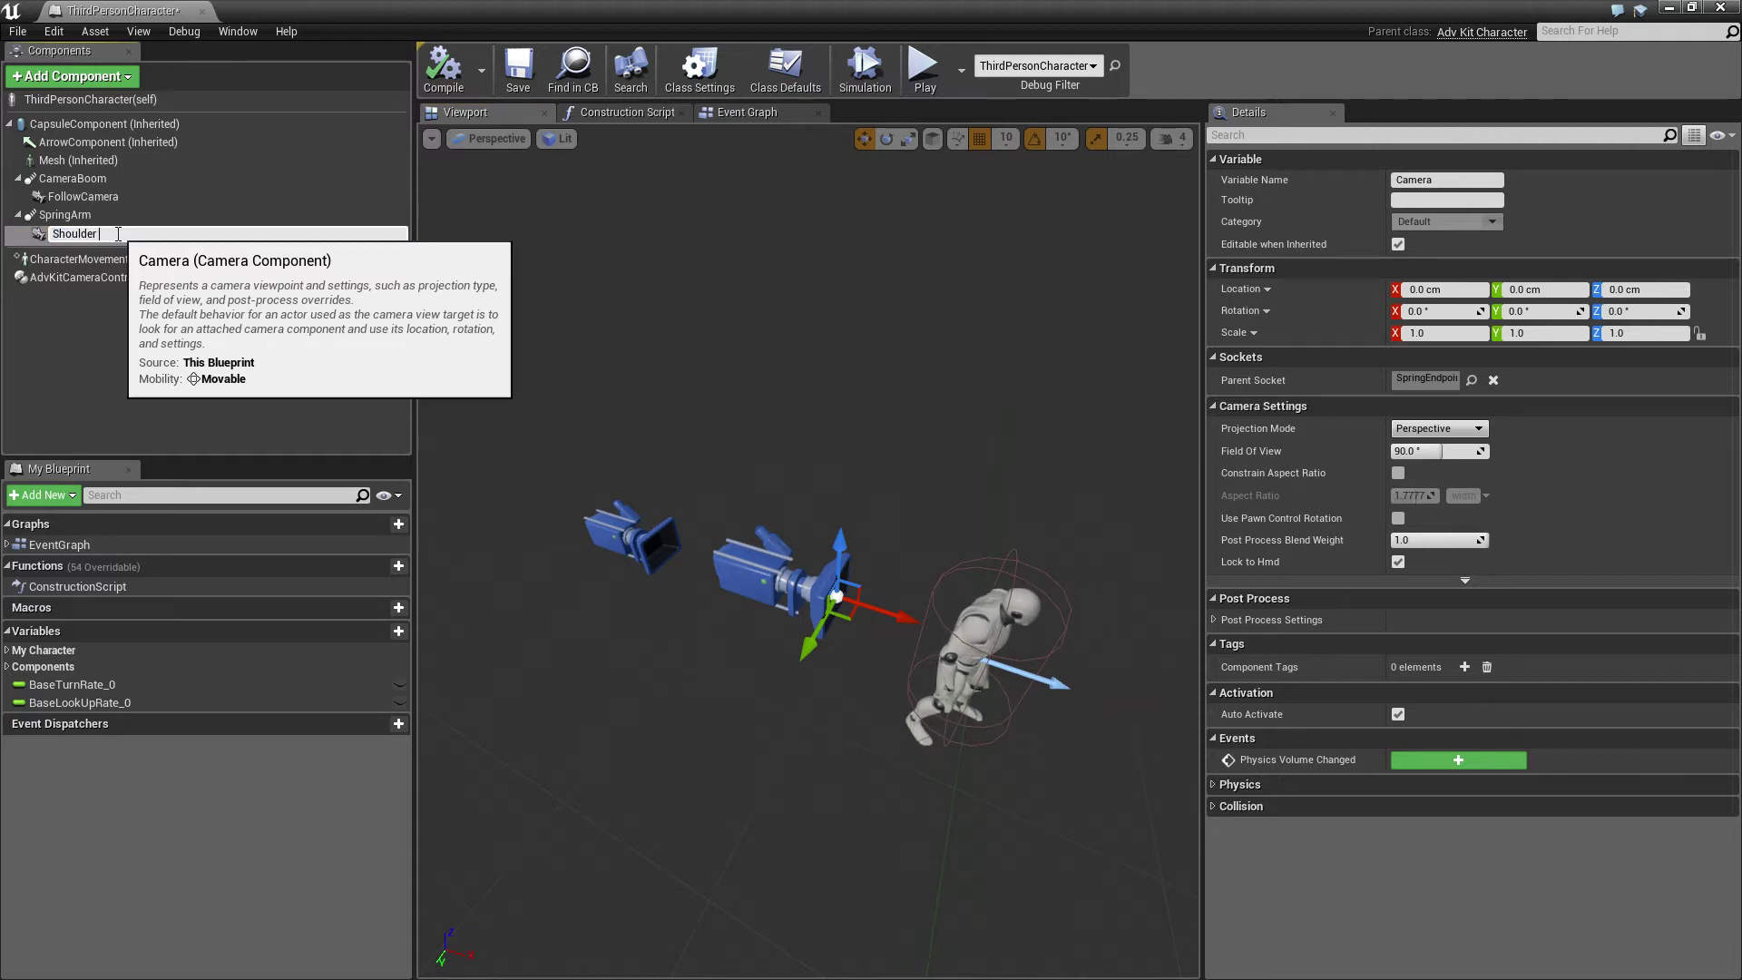
{"action": "type", "text": " Camera"}
{"action": "key", "text": "Return"}
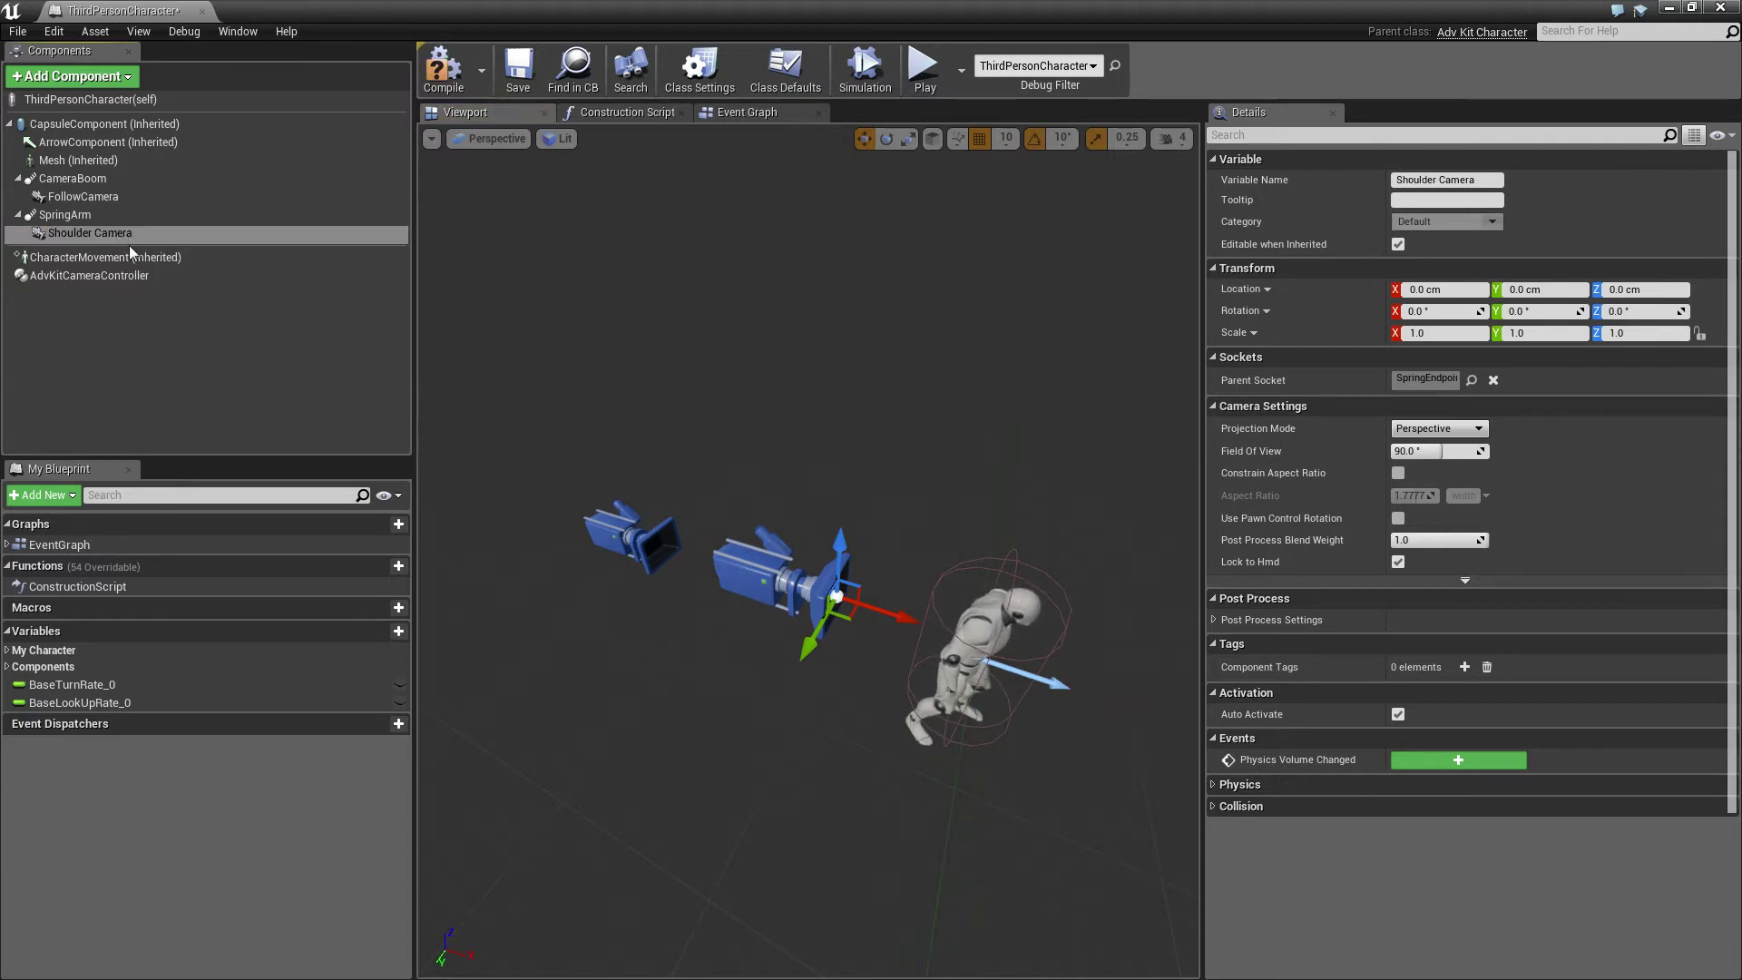
Examine camera configuration 1 of AdvKitCameraController, including its camera component name and controller rotation options
{"action": "left_click", "coordinate": [91, 275]}
{"action": "left_click", "coordinate": [1223, 363]}
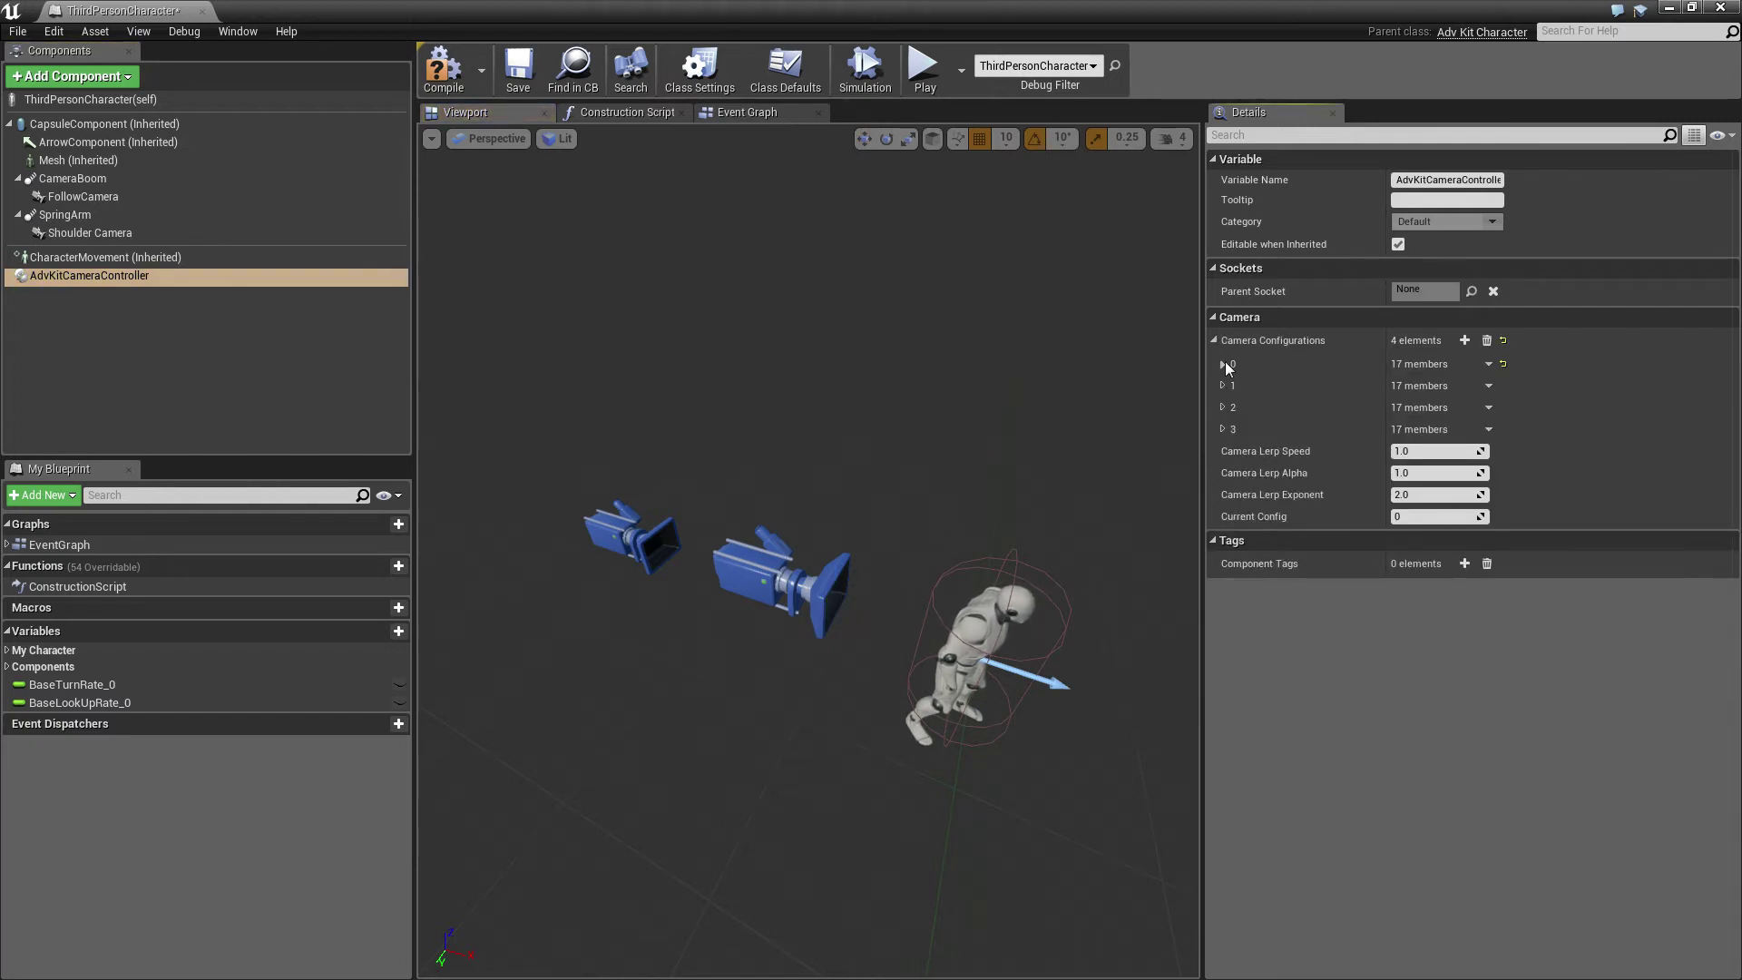
{"action": "left_click", "coordinate": [1222, 386]}
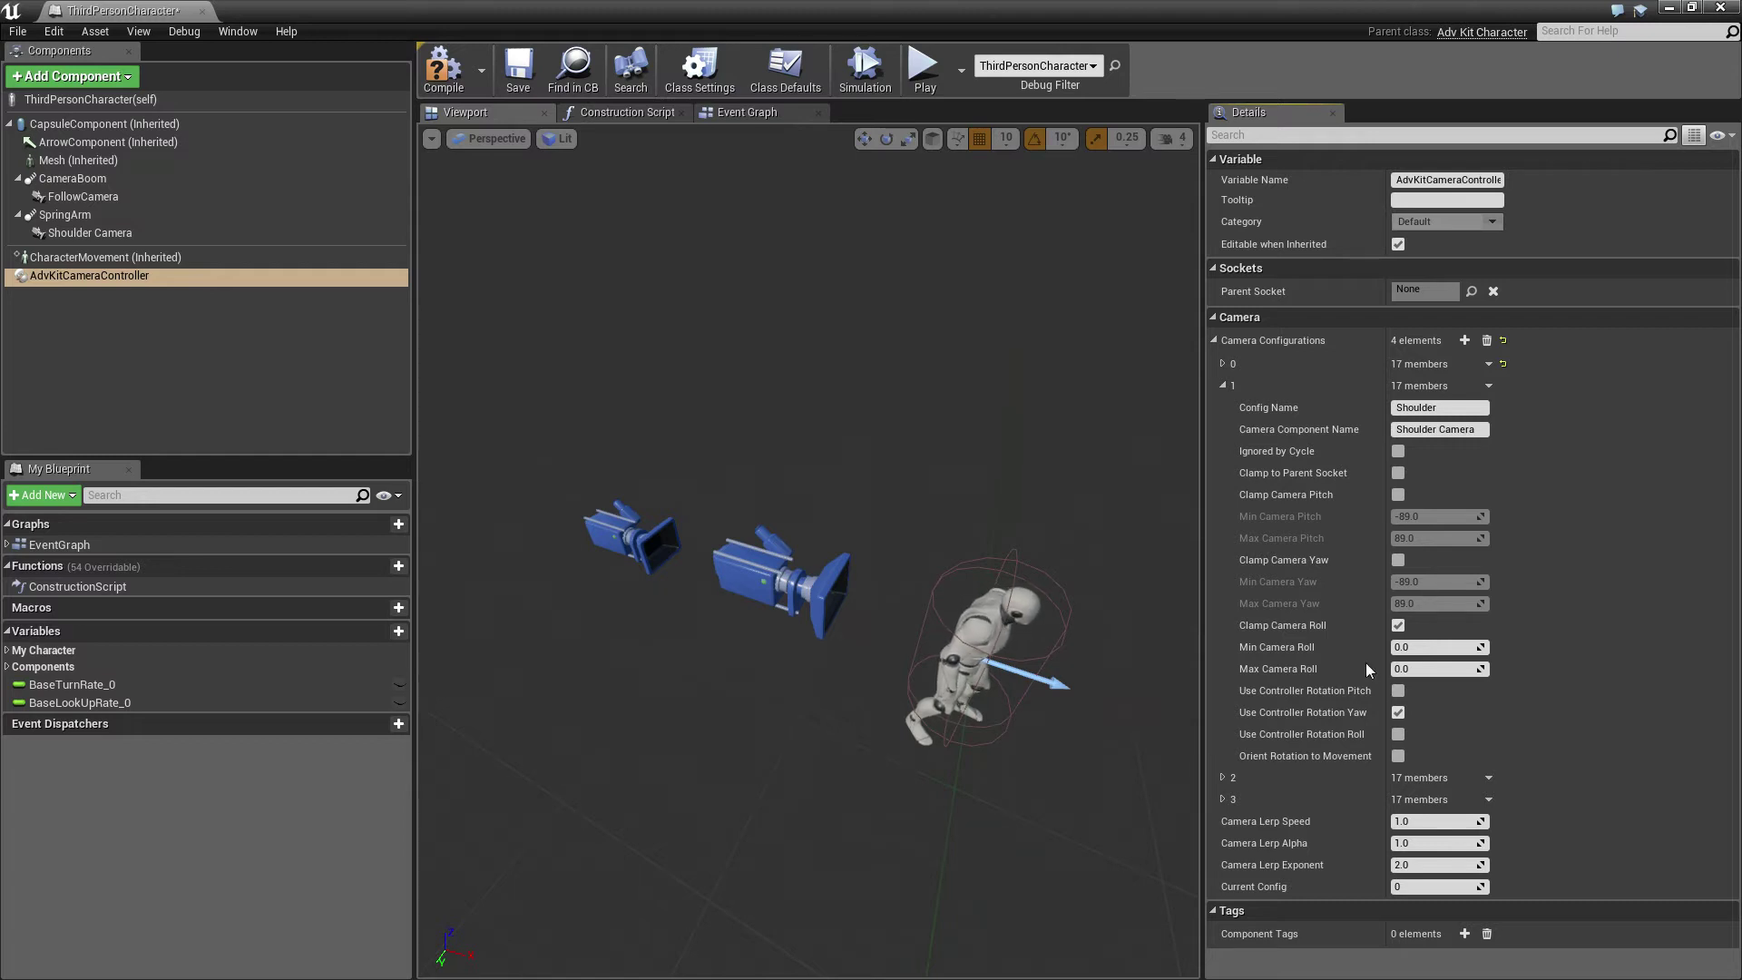
{"action": "mouse_move", "coordinate": [1254, 719]}
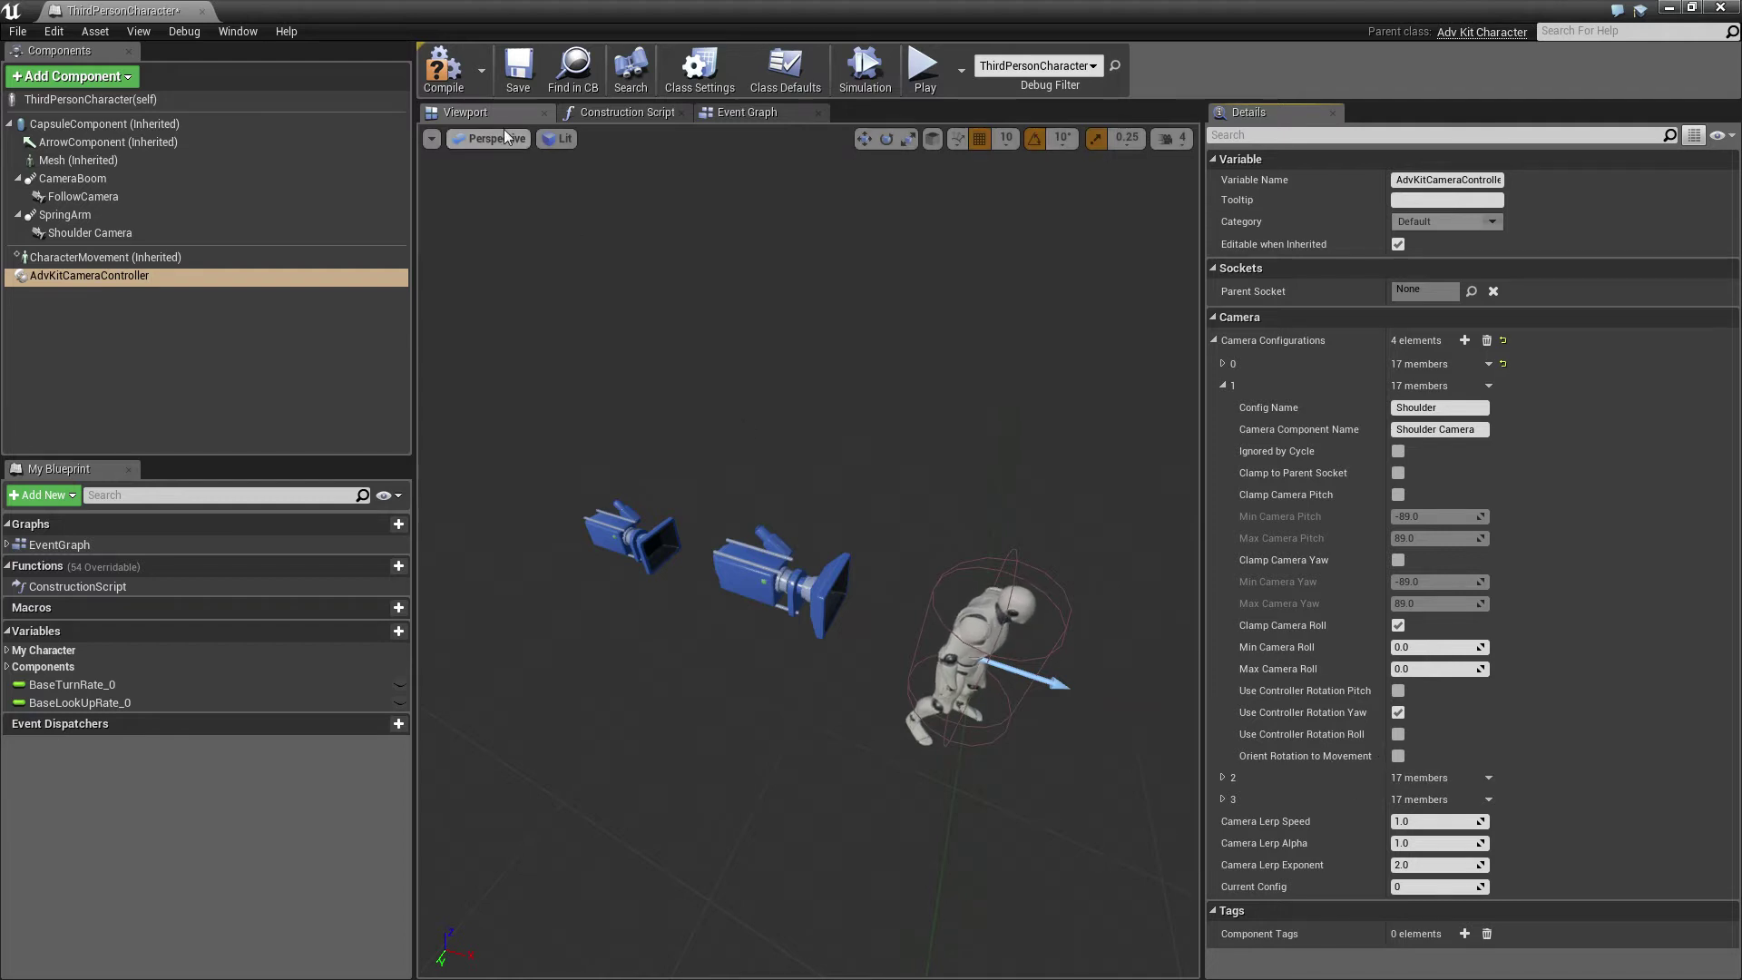
Compile the blueprint and add a Camera component named First Person Cam
{"action": "left_click", "coordinate": [443, 65]}
{"action": "left_click", "coordinate": [115, 80]}
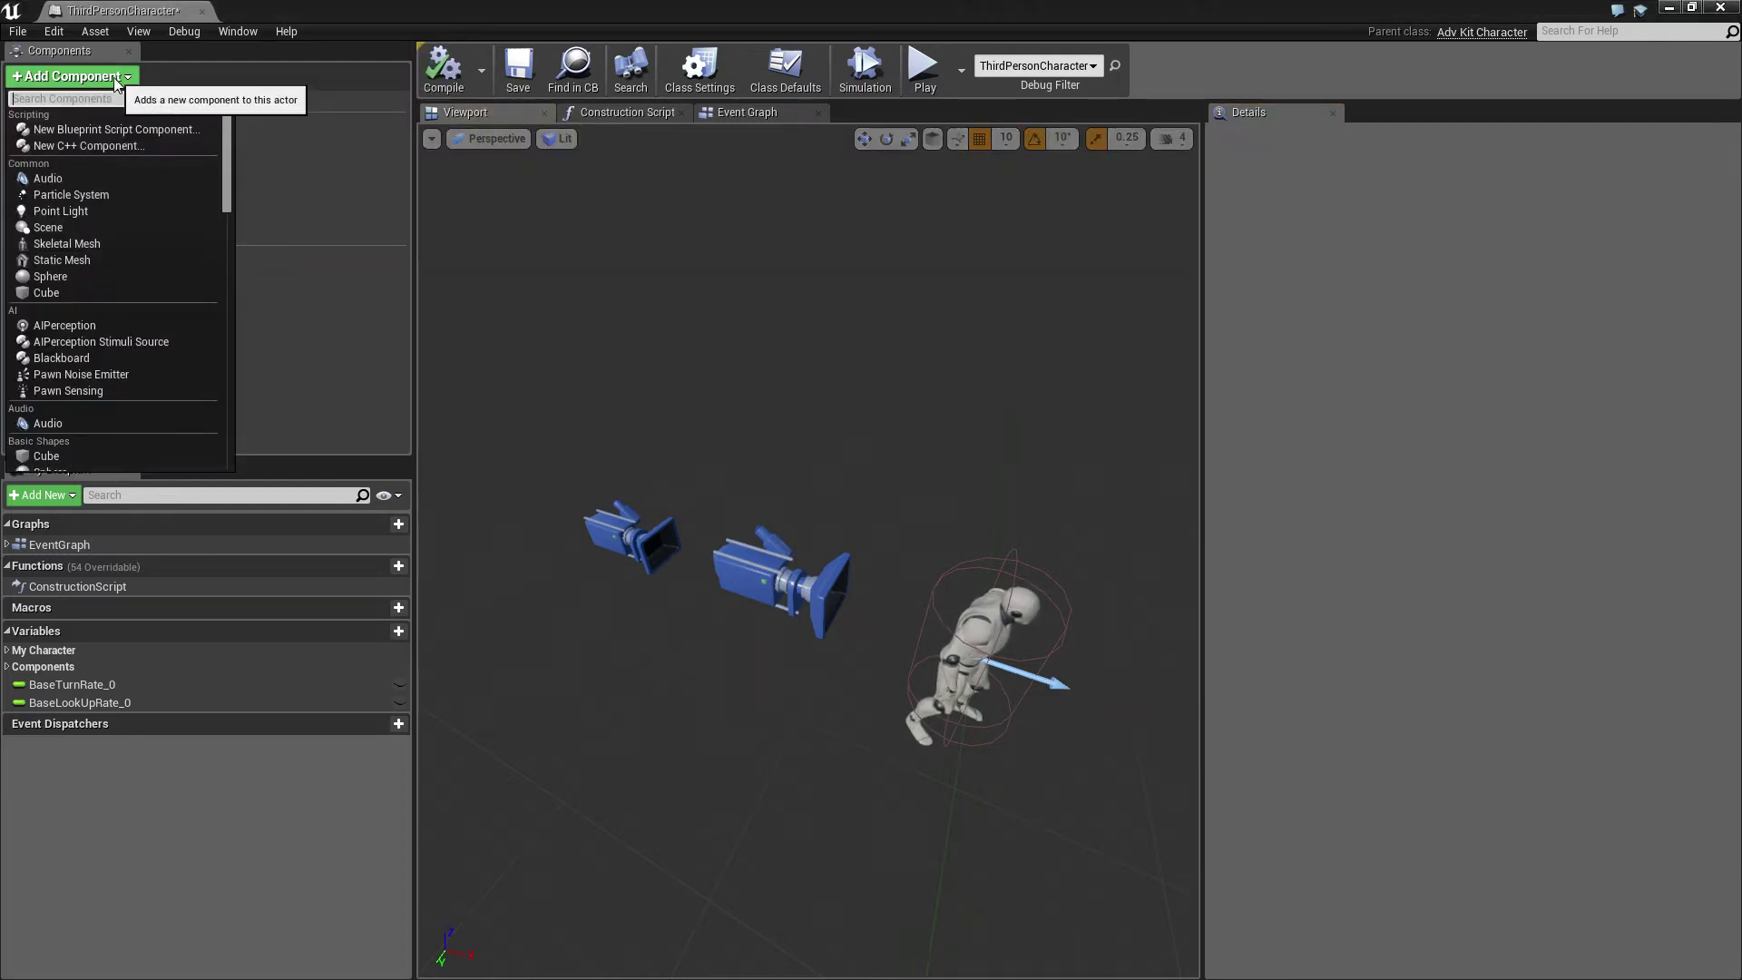
{"action": "type", "text": "ca"}
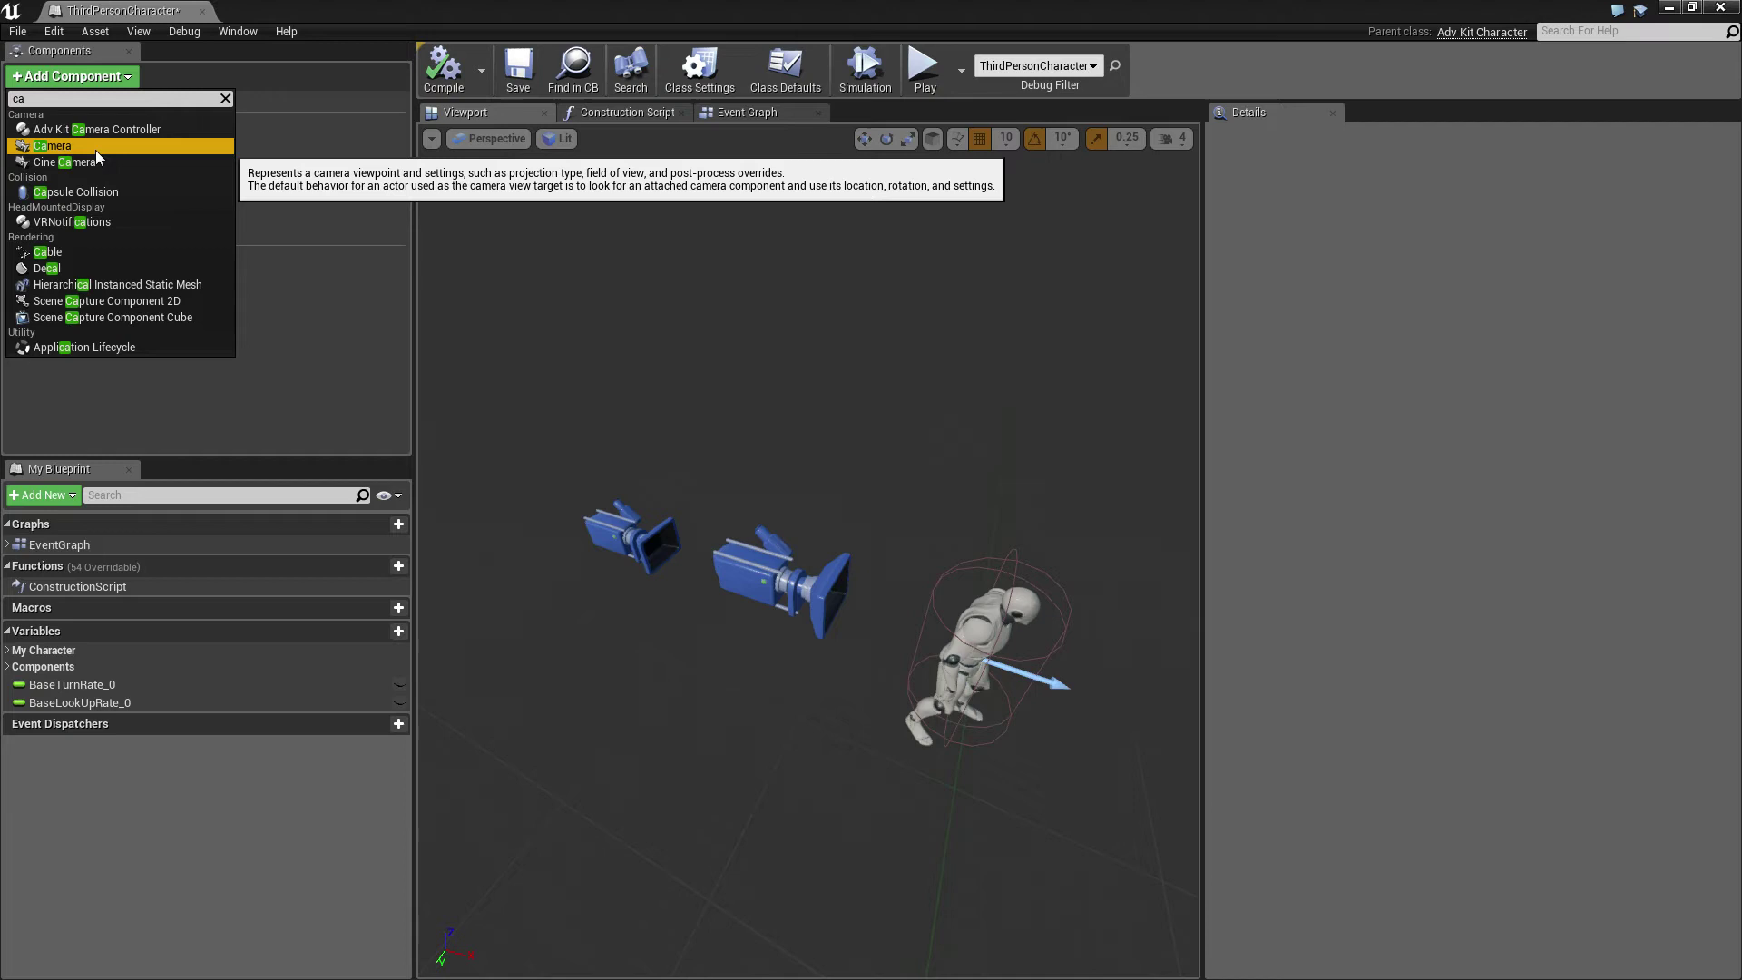
{"action": "left_click", "coordinate": [95, 147]}
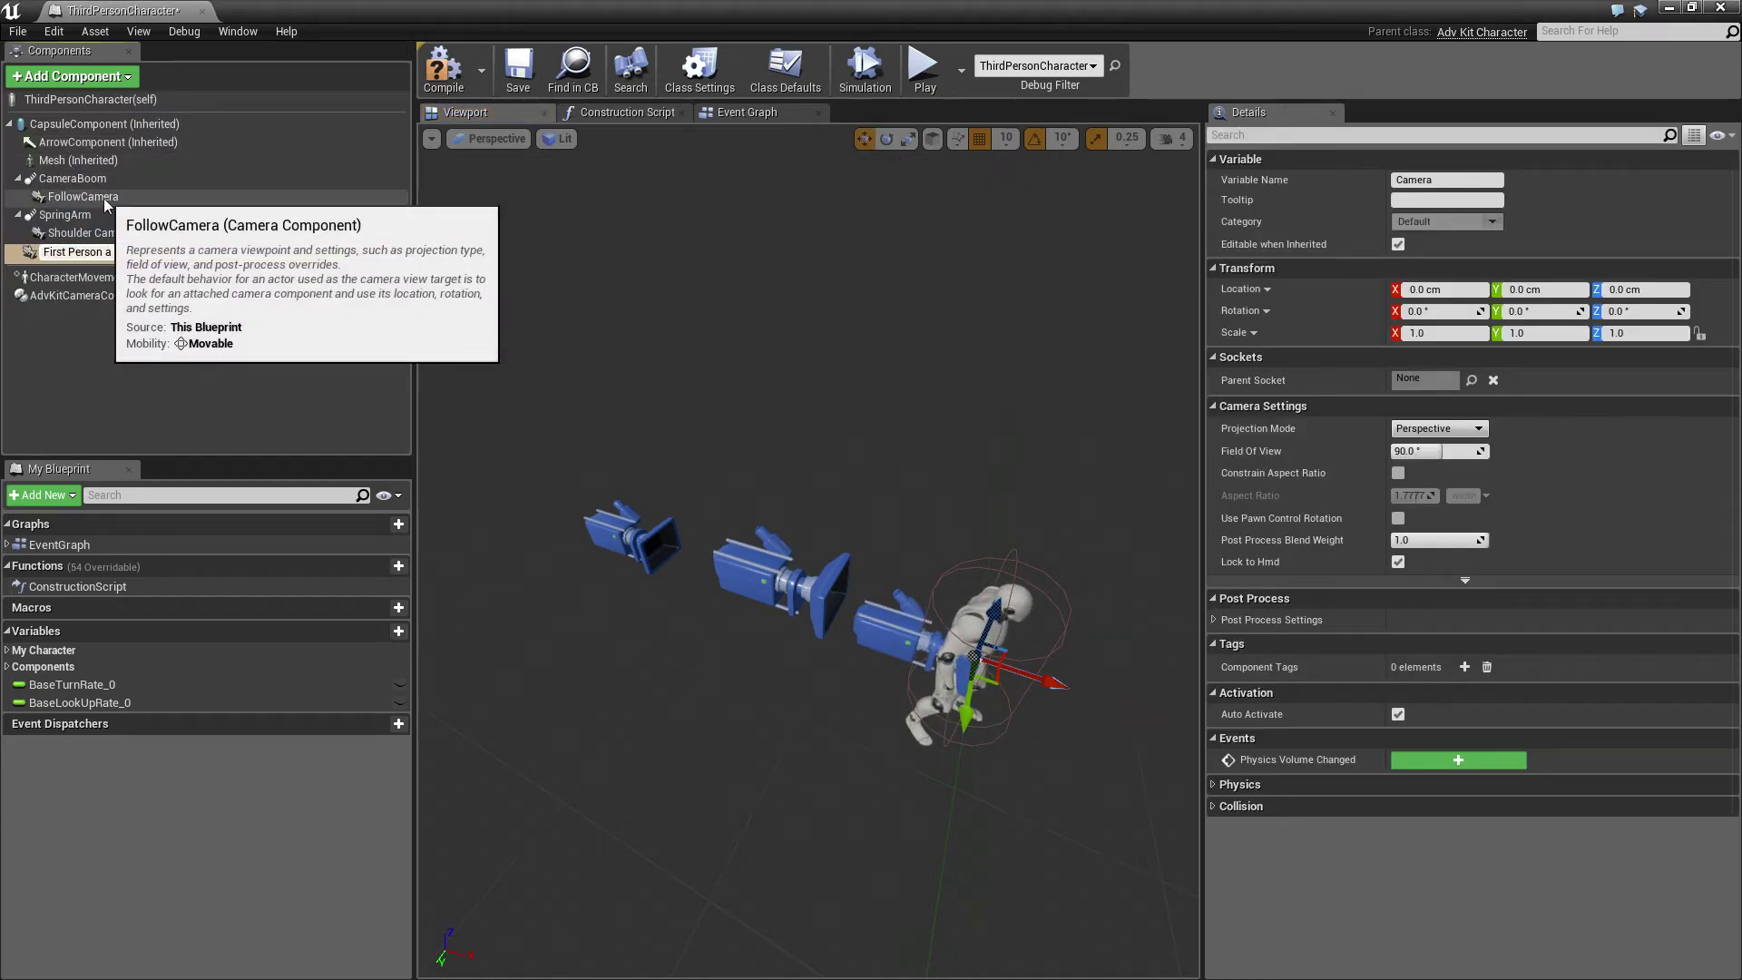
{"action": "type", "text": "First Person Cam,"}
{"action": "key", "text": "Return"}
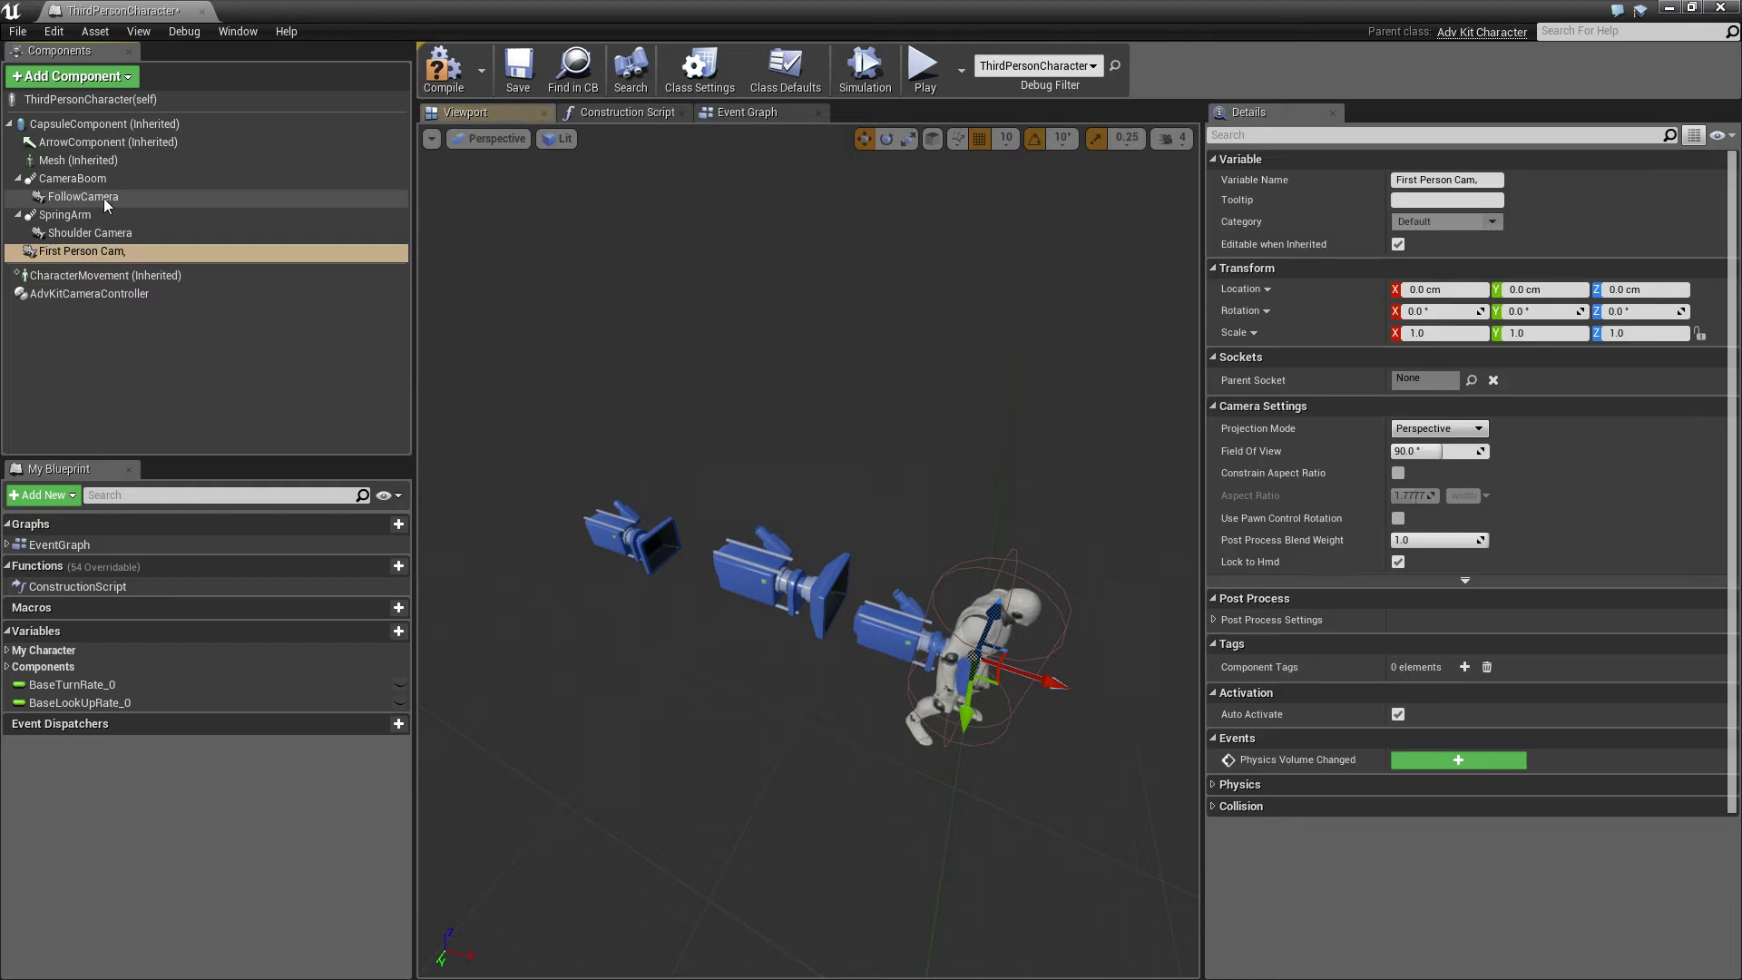
{"action": "left_click", "coordinate": [154, 252]}
{"action": "left_click", "coordinate": [156, 252]}
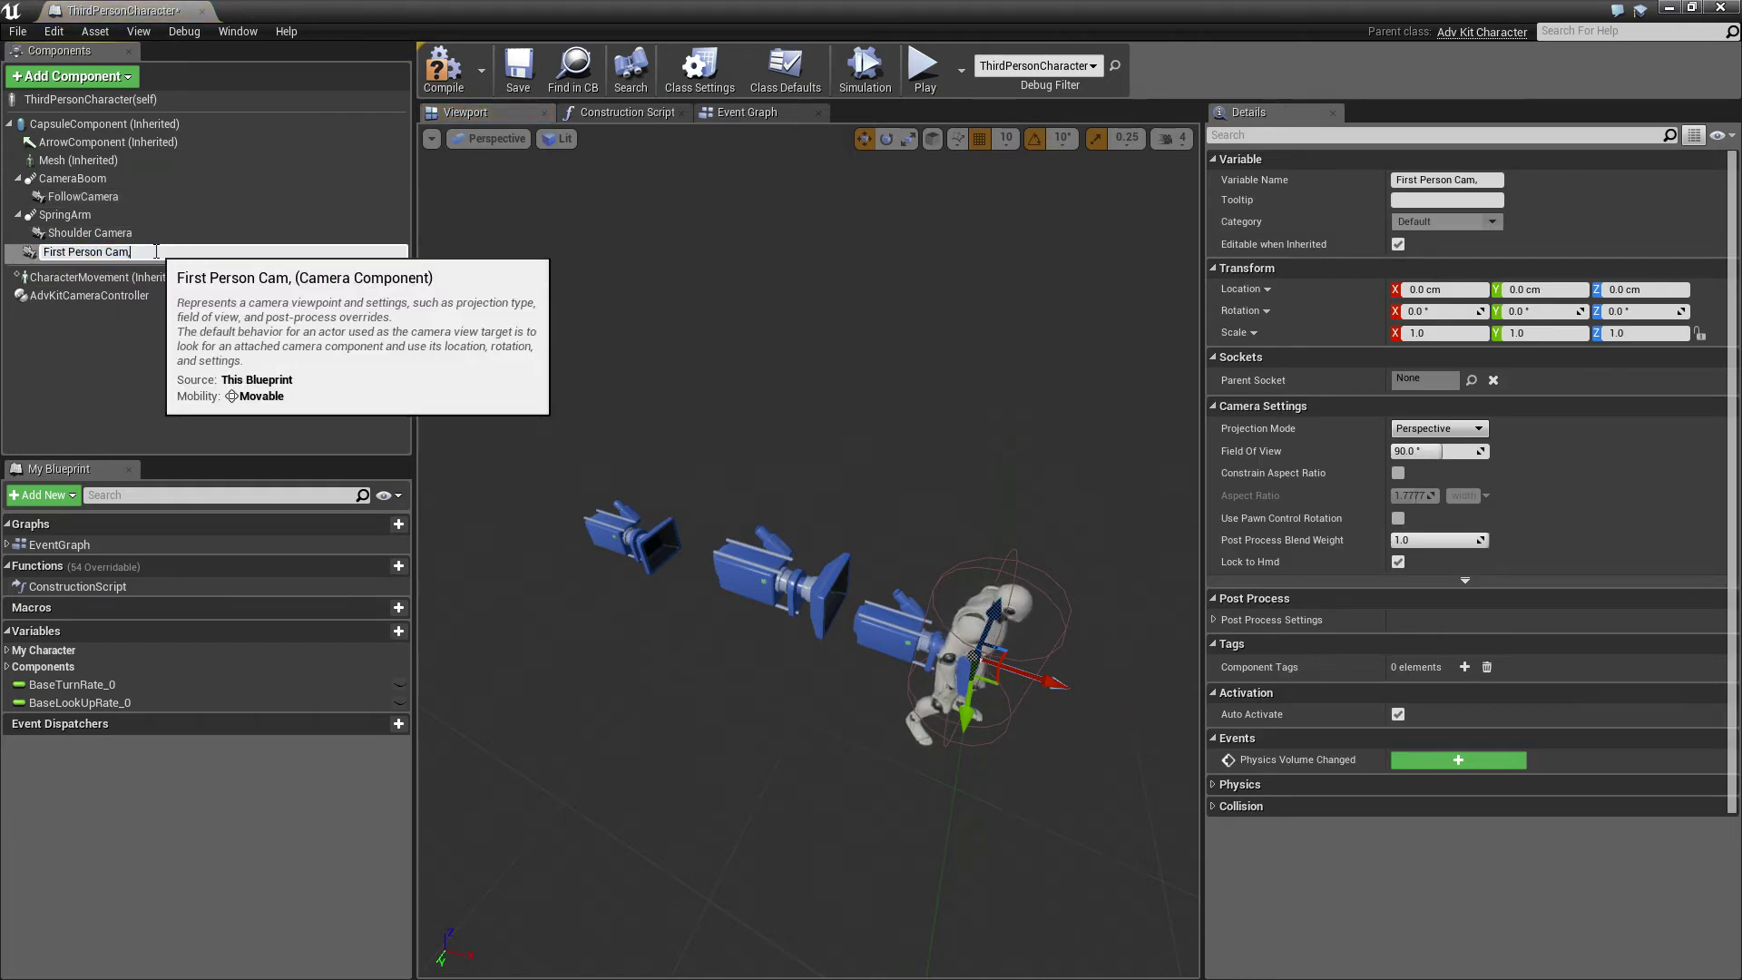
{"action": "key", "text": "BackSpace"}
{"action": "key", "text": "Return"}
Attach First Person Cam to the inherited Mesh and set its Parent Socket to Item_Head
{"action": "left_click_drag", "start_coordinate": [156, 251], "coordinate": [150, 172]}
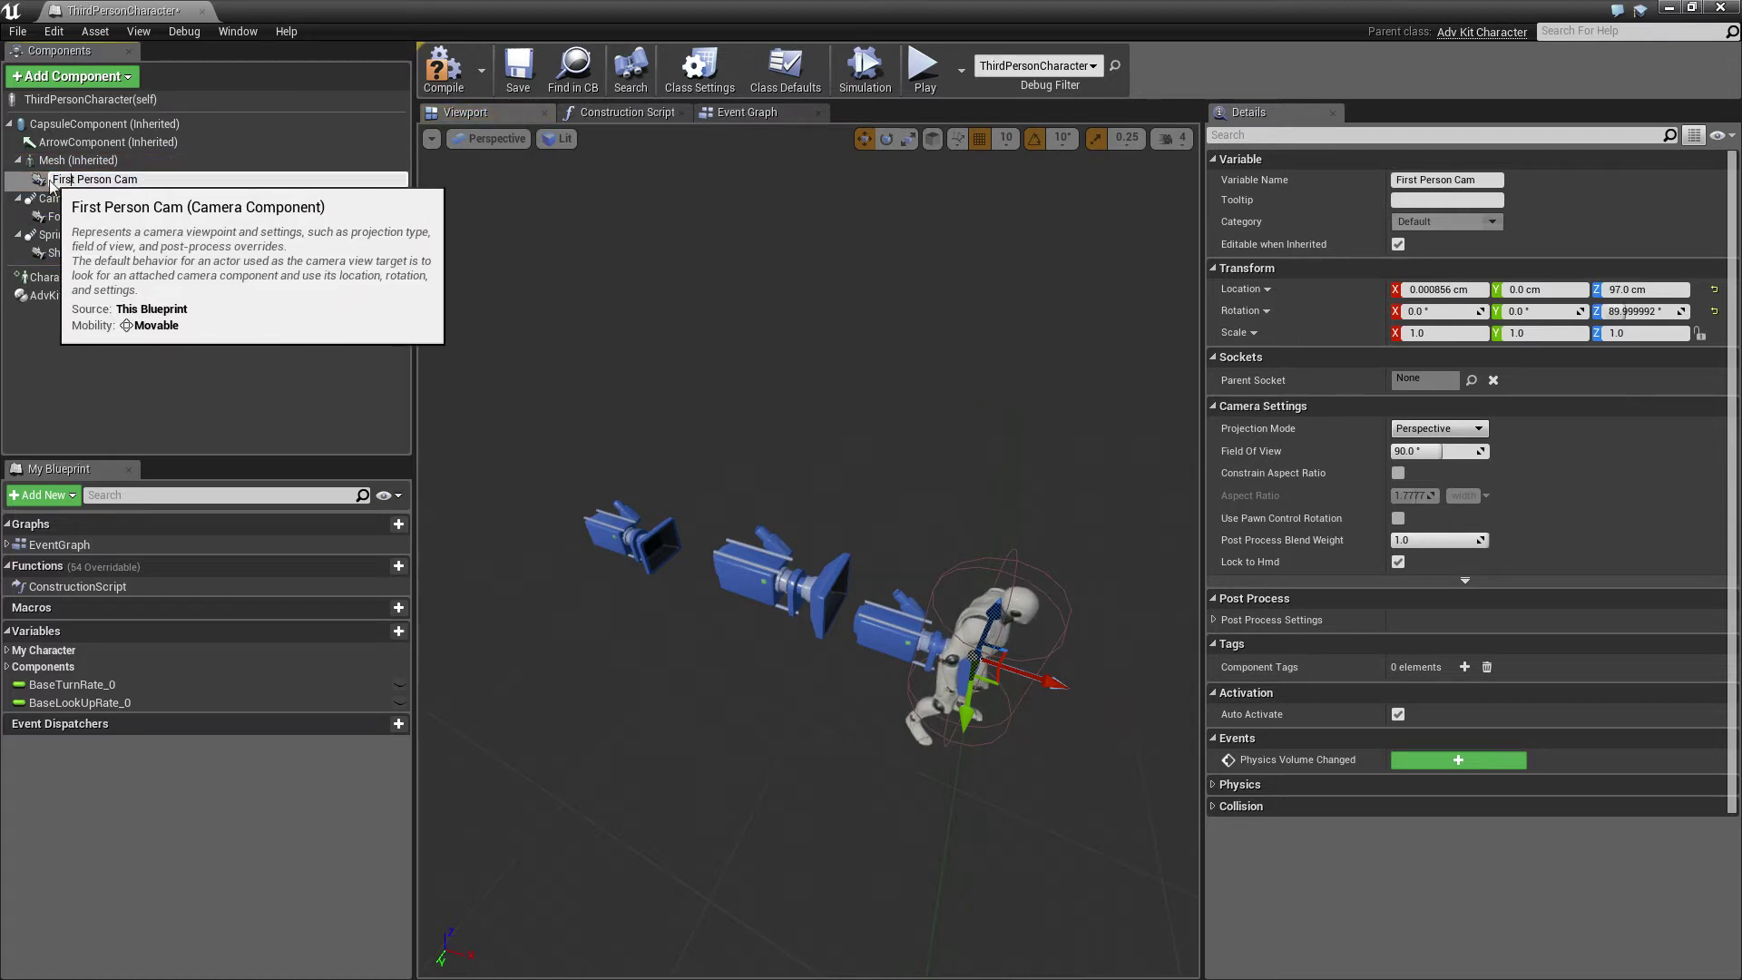
{"action": "left_click", "coordinate": [1471, 381]}
{"action": "left_click", "coordinate": [1501, 433]}
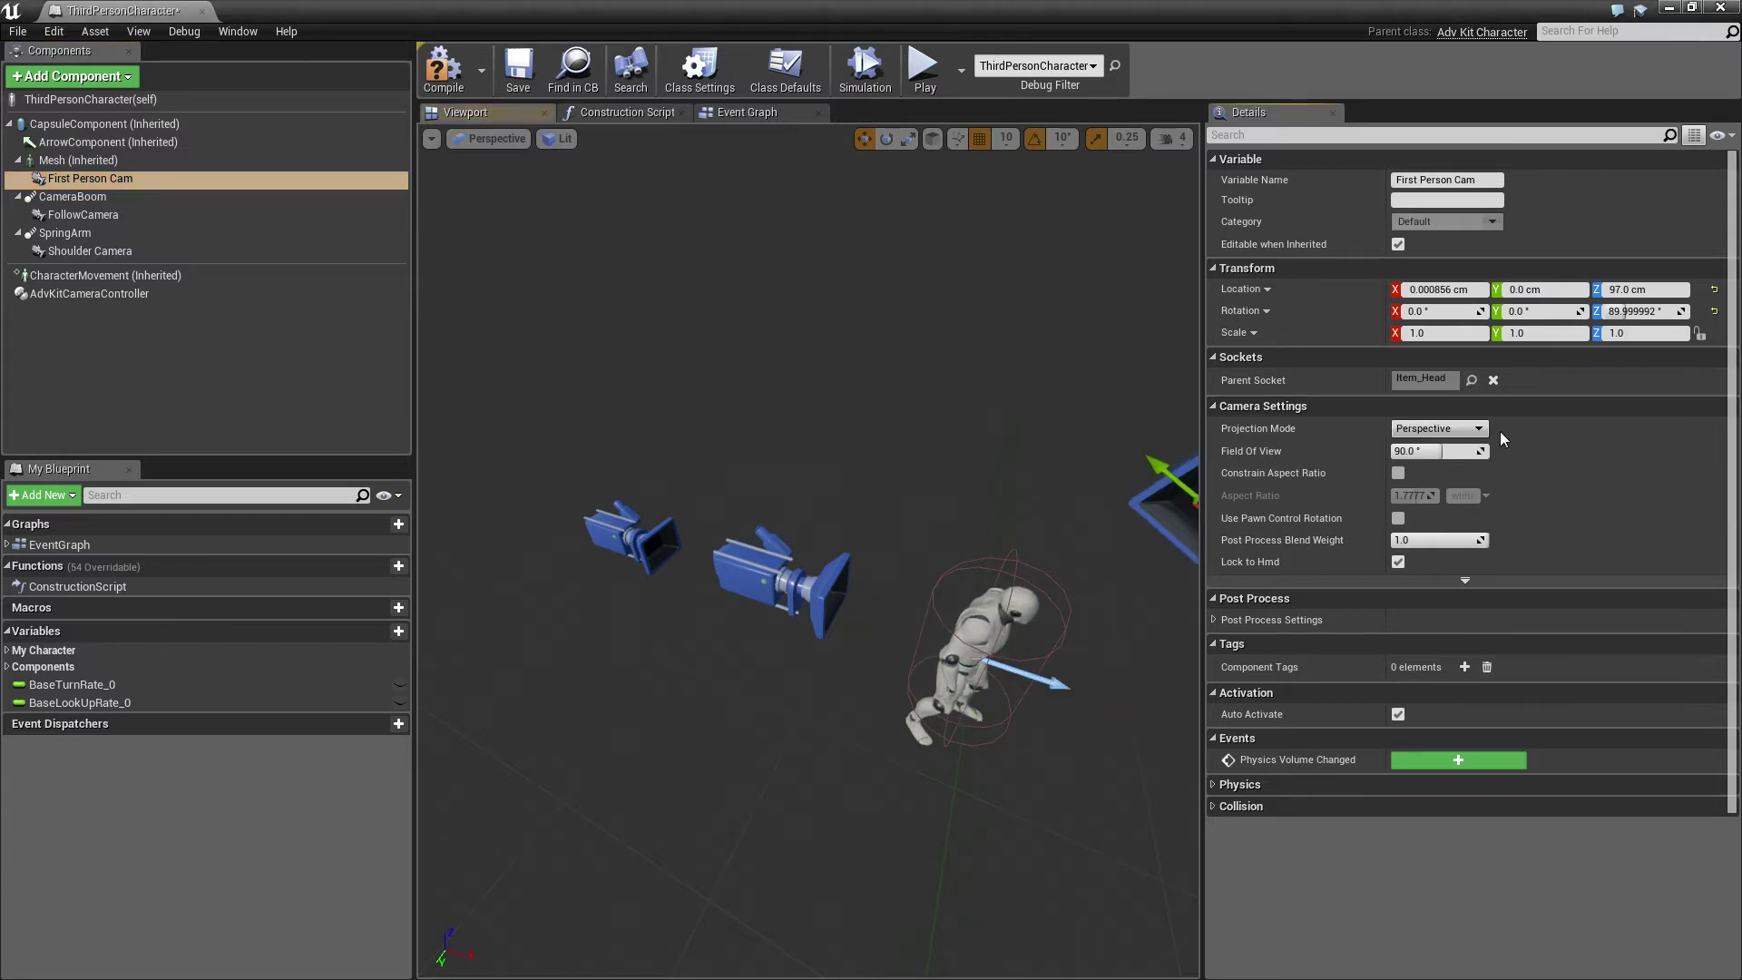
Reset First Person Cam's location and rotation to default and enable Use Pawn Control Rotation
{"action": "left_click", "coordinate": [1714, 289]}
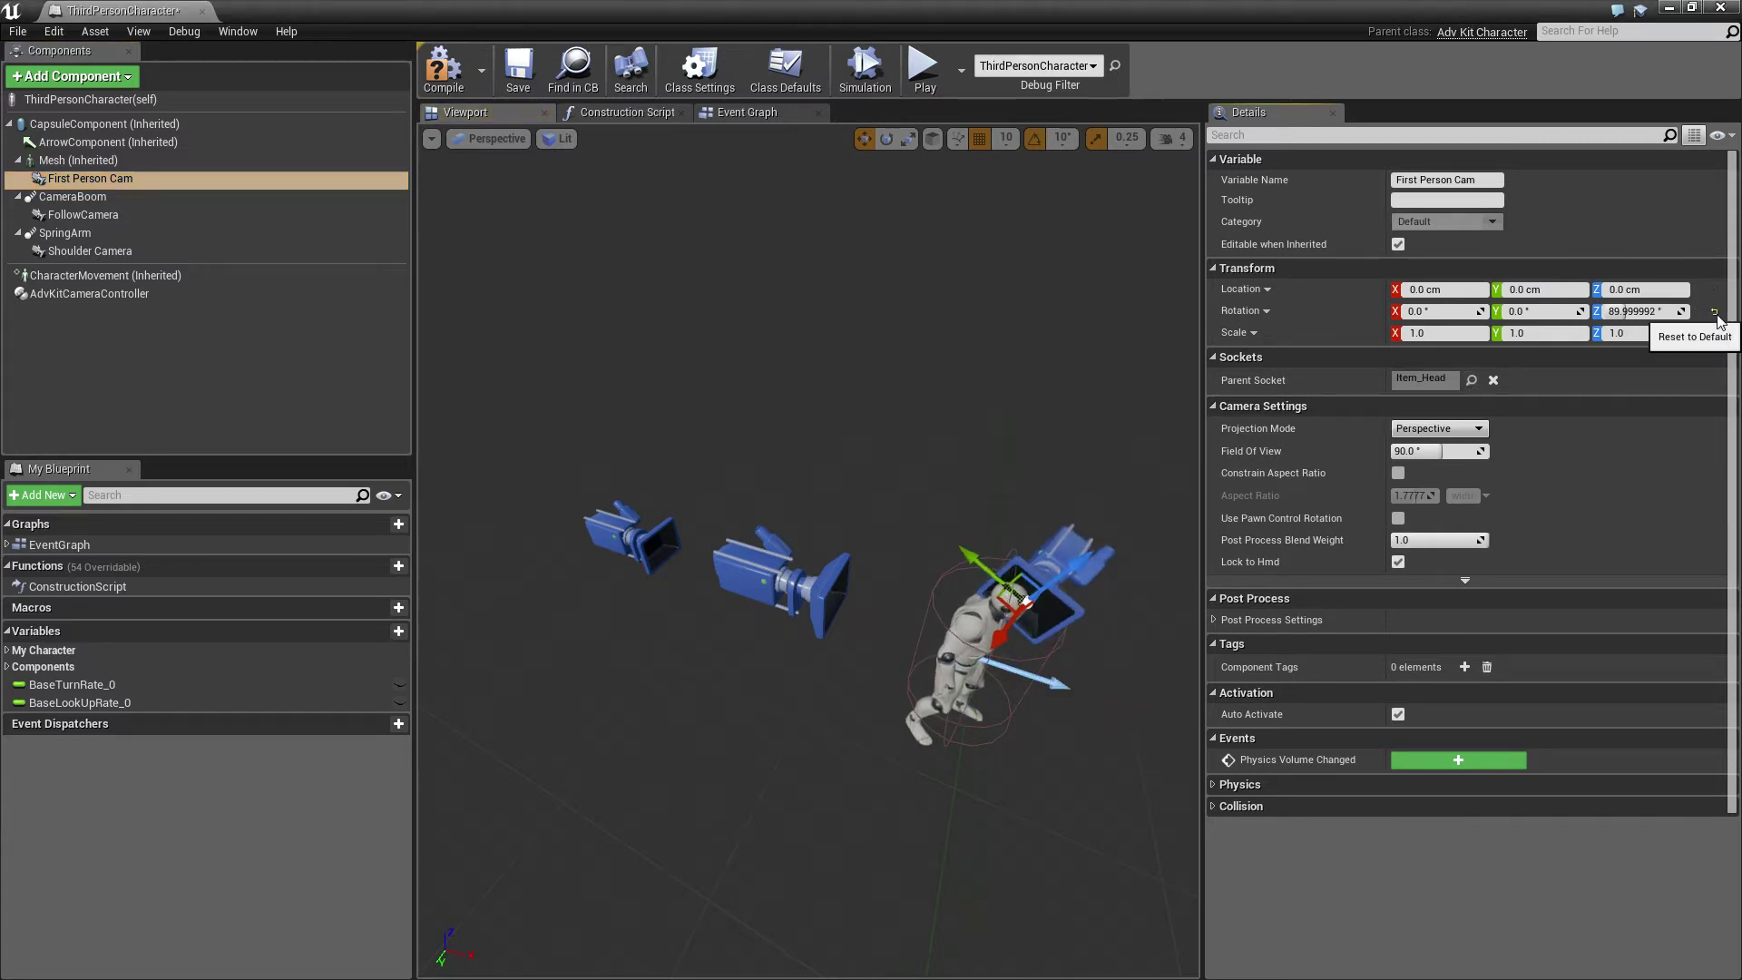
{"action": "left_click", "coordinate": [1714, 311]}
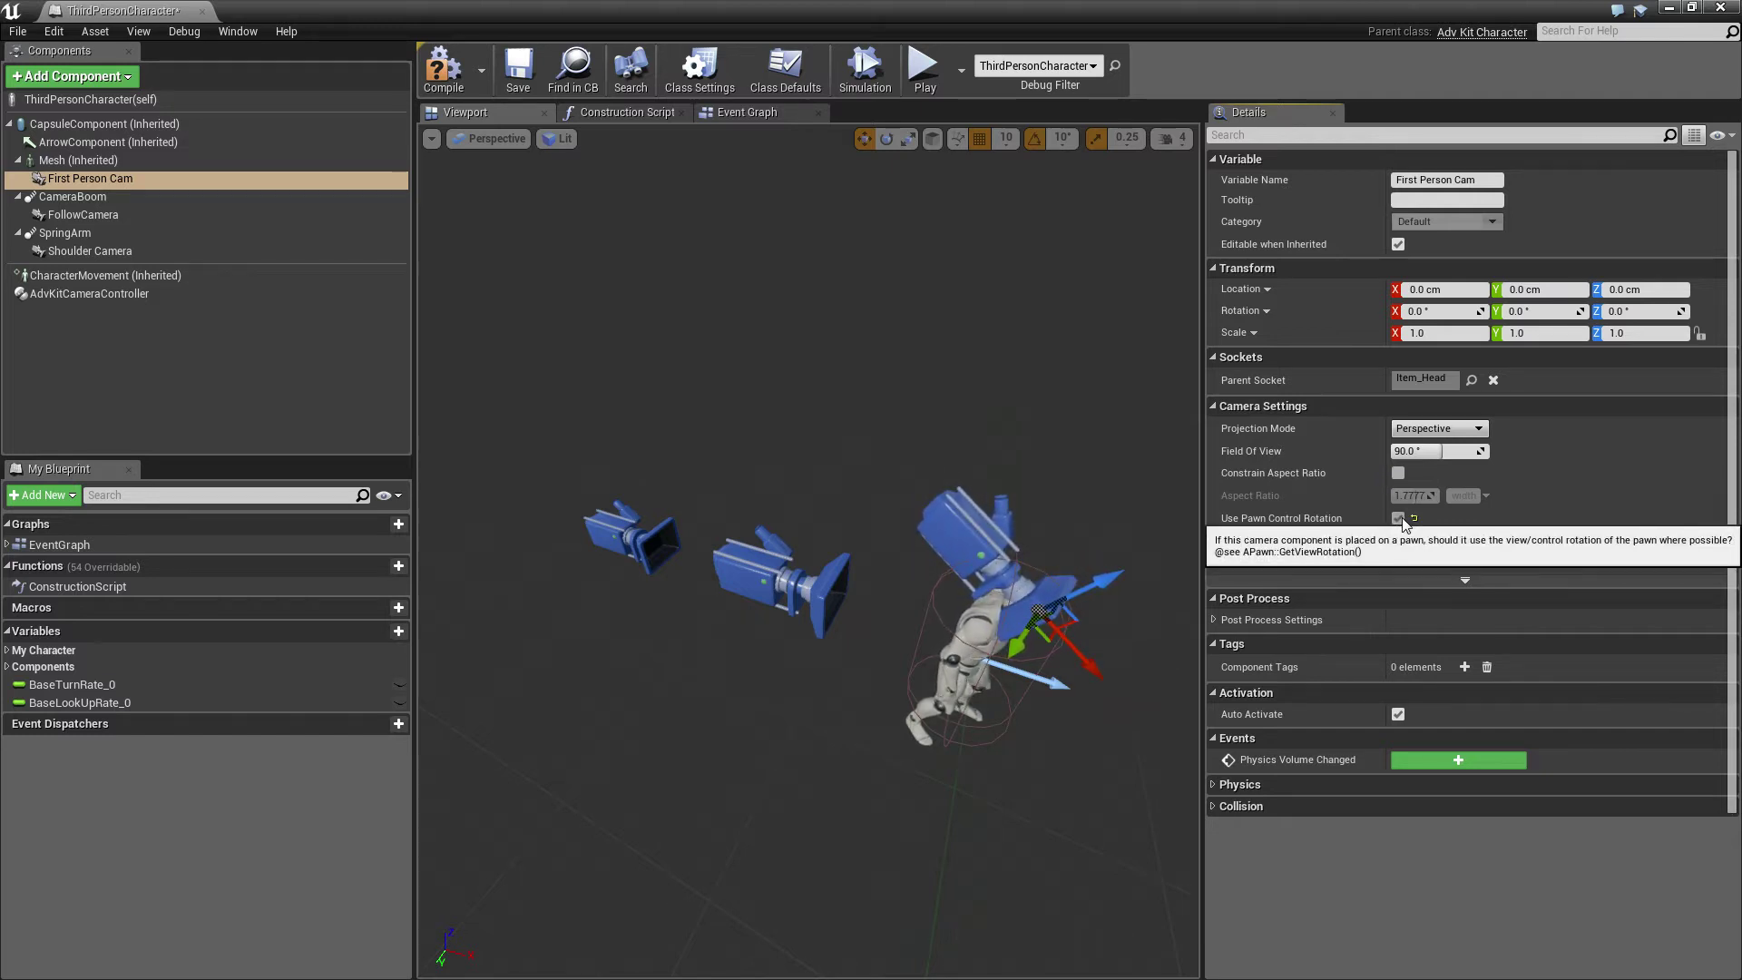
{"action": "left_click", "coordinate": [1398, 518]}
{"action": "left_click_drag", "start_coordinate": [967, 434], "coordinate": [798, 426], "text": "alt"}
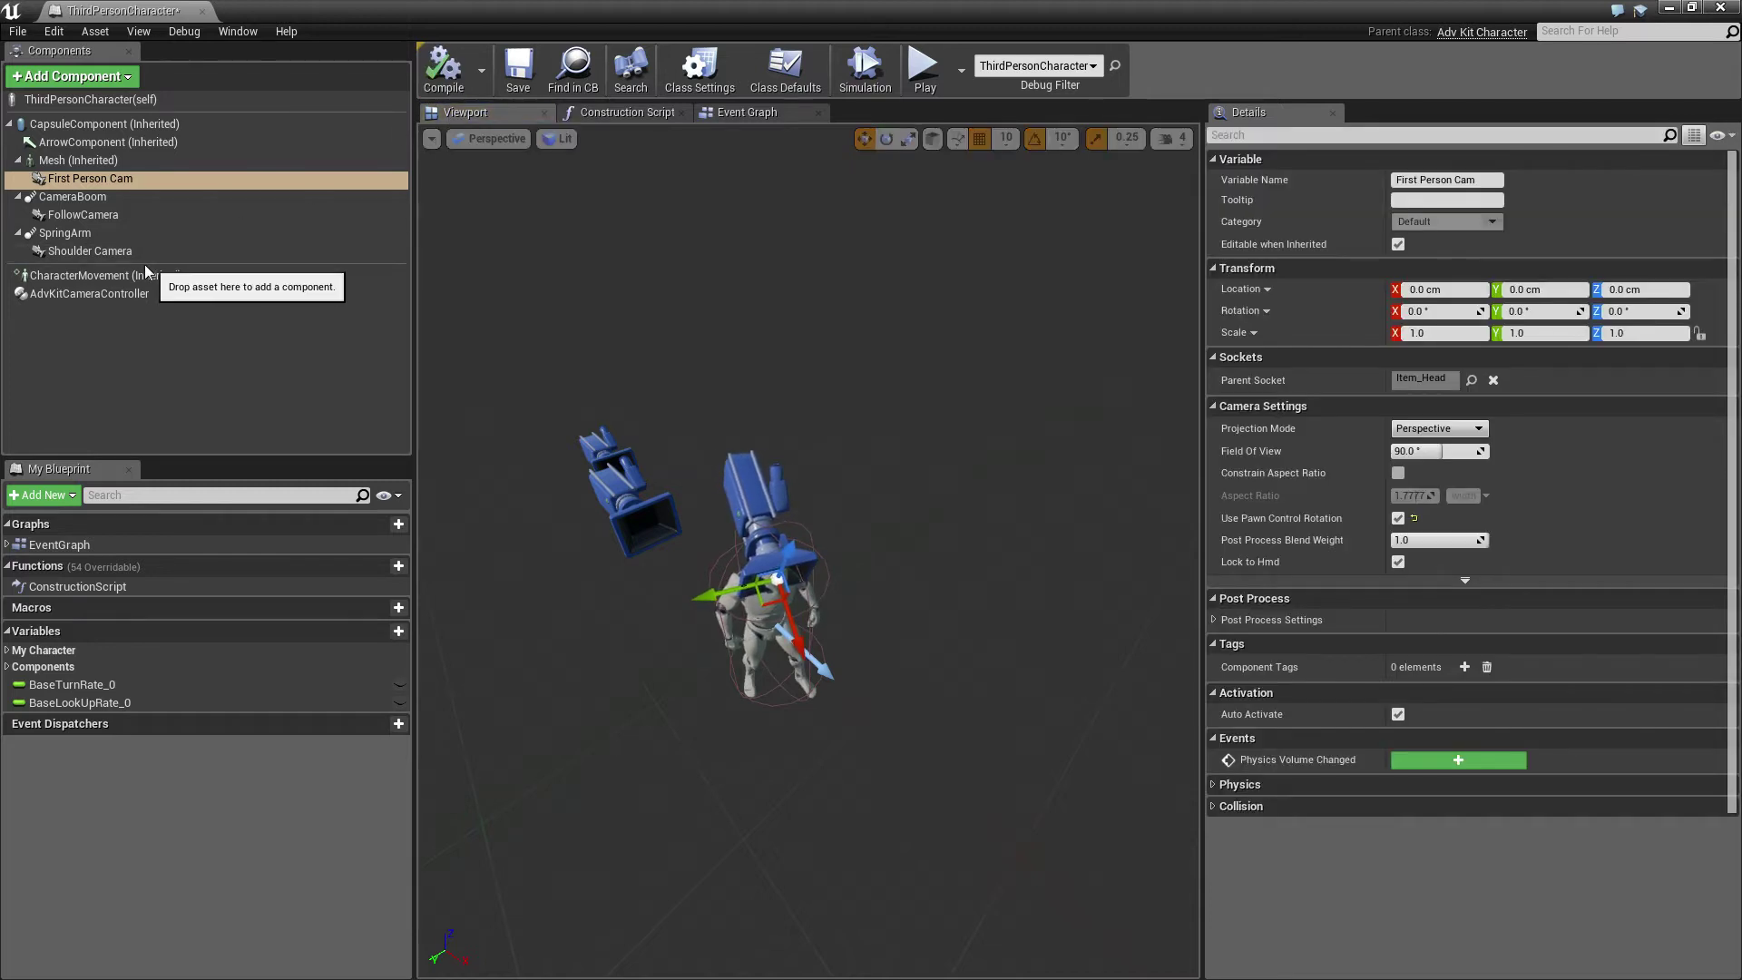
Set the Camera Component Name in AdvKitCameraController's camera configuration 2 to First Person Cam
{"action": "left_click", "coordinate": [107, 295]}
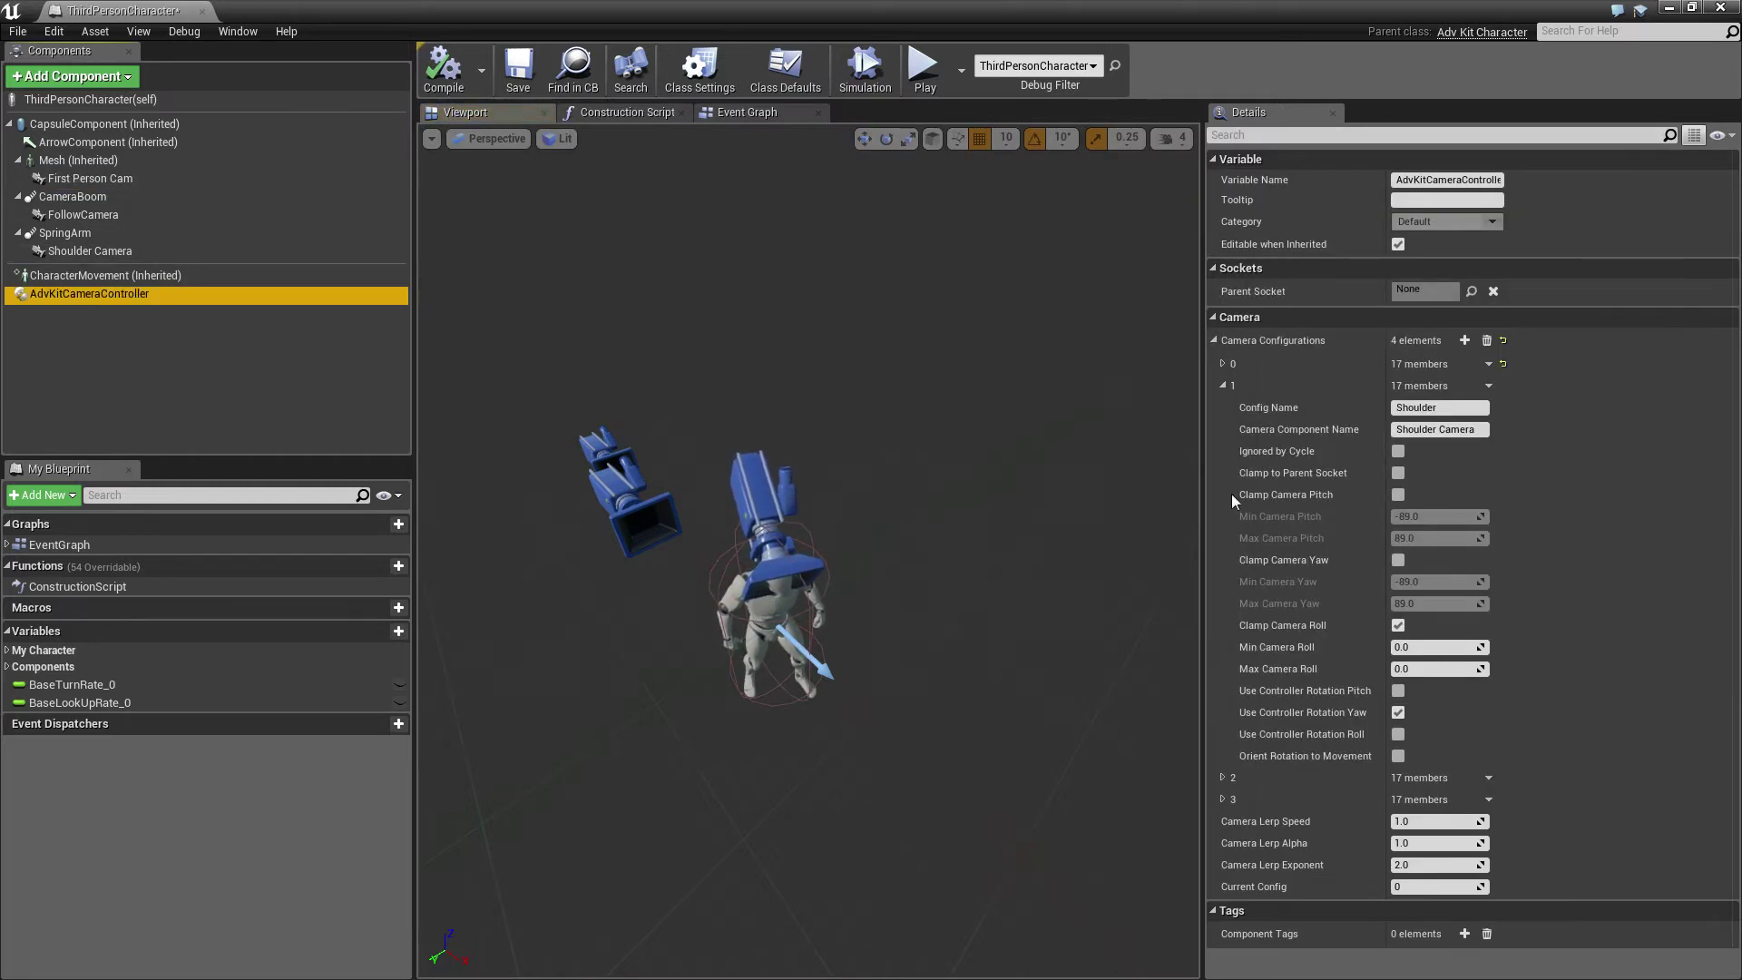
{"action": "left_click", "coordinate": [1222, 778]}
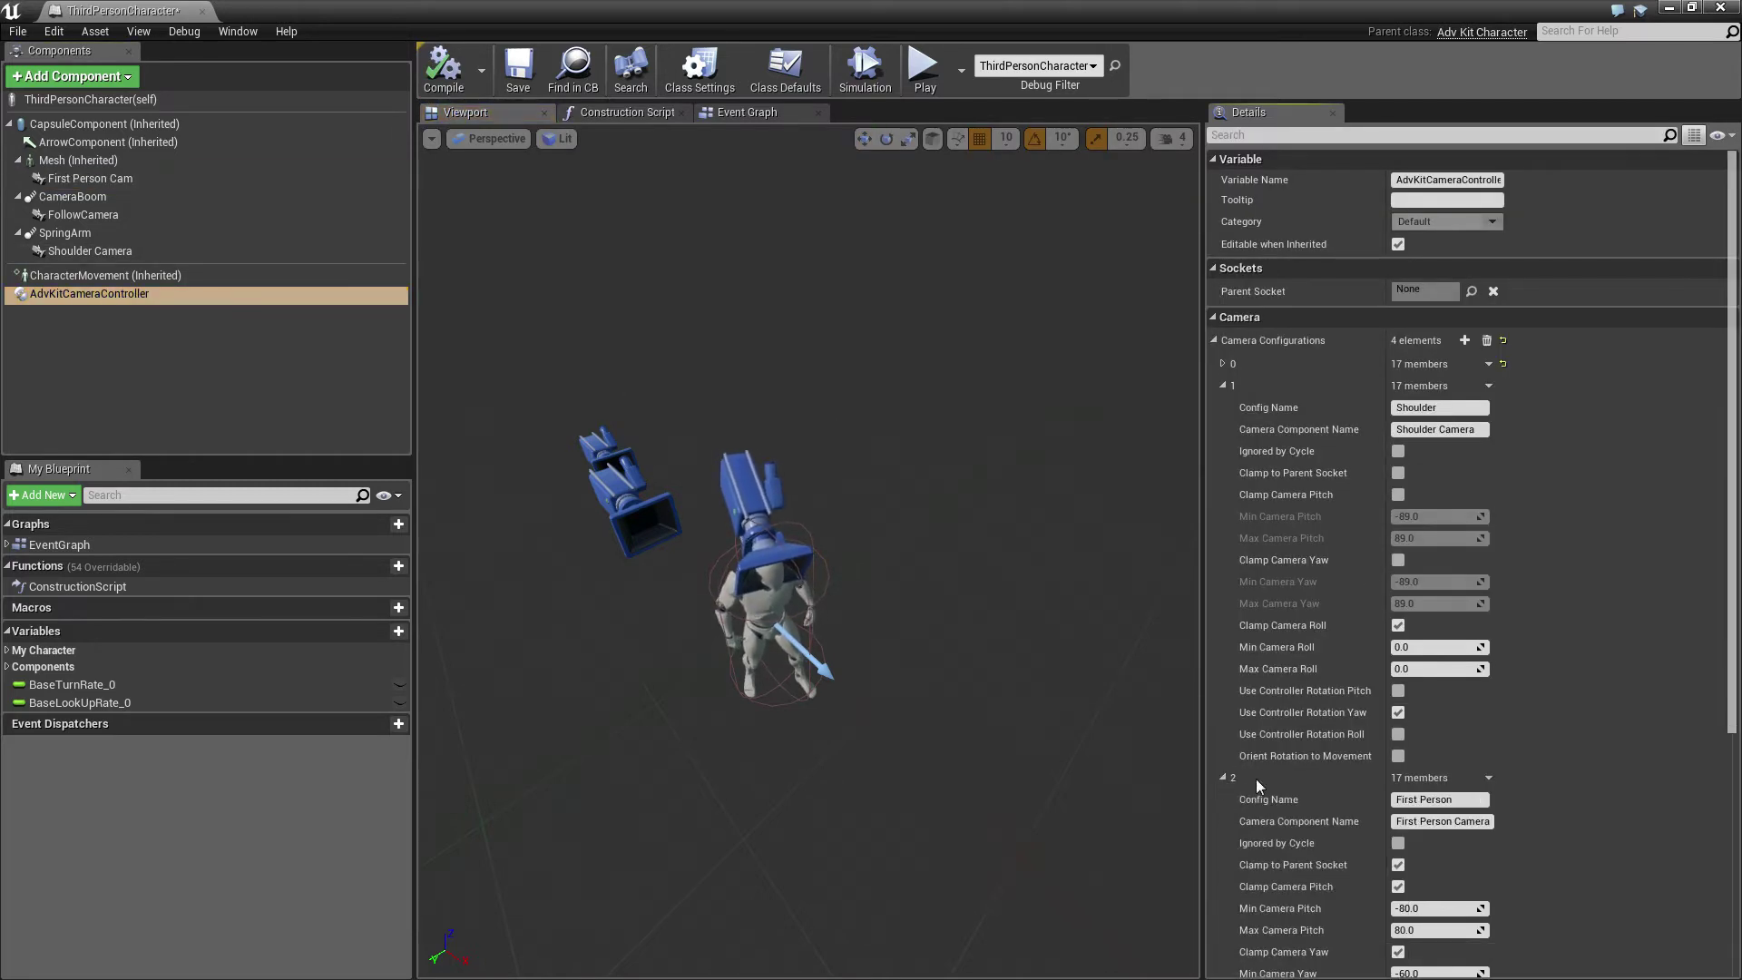
{"action": "double_click", "coordinate": [1476, 822]}
{"action": "left_click", "coordinate": [1476, 822]}
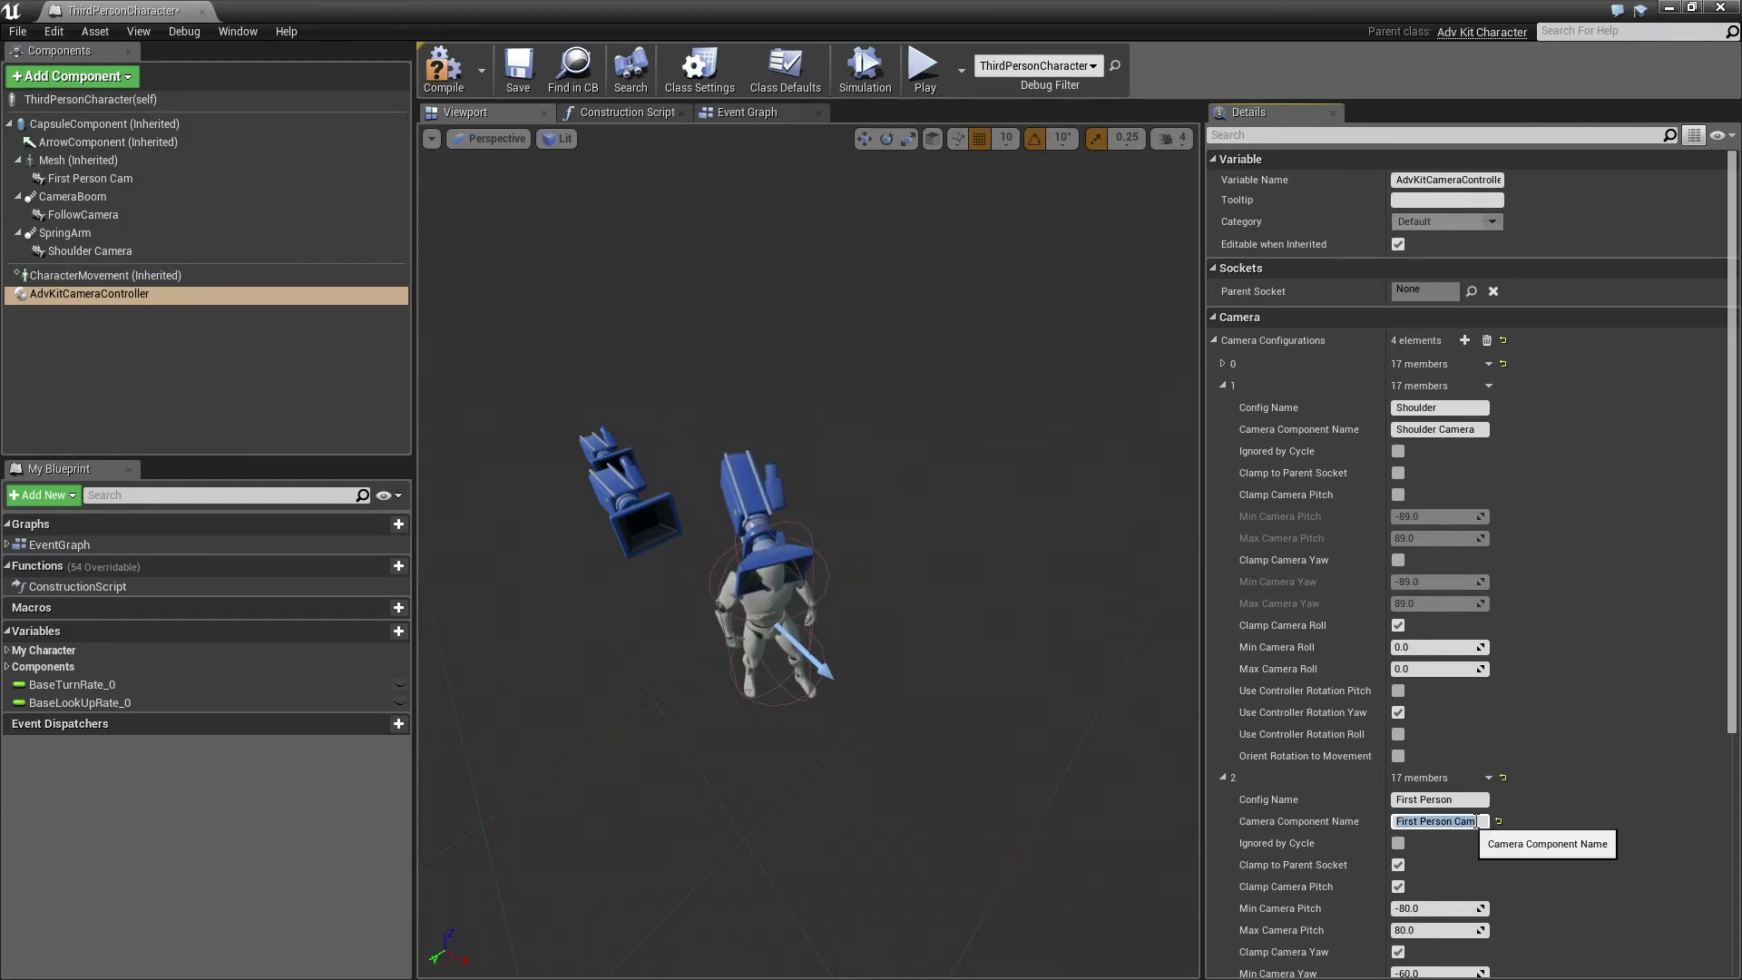
Disable Clamp to Parent Socket in the First Person camera configuration, then compile and save the blueprint
{"action": "scroll", "coordinate": [1551, 803], "scroll_direction": "down", "scroll_amount": 5}
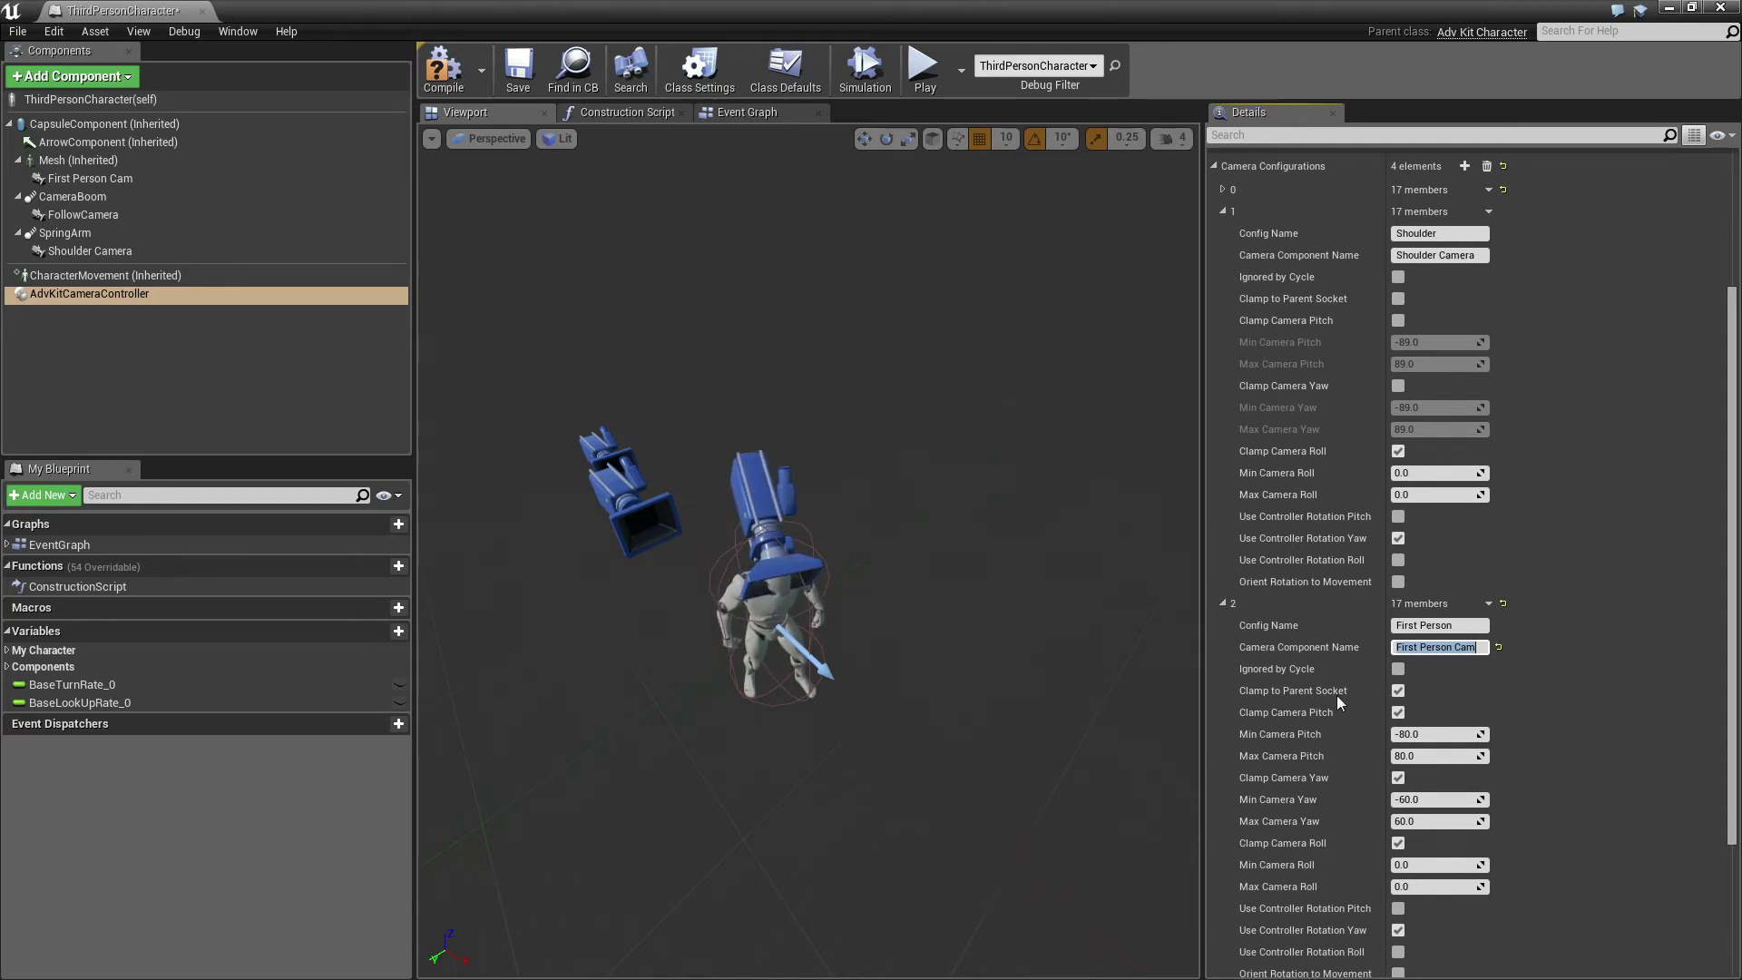
{"action": "left_click", "coordinate": [1397, 693]}
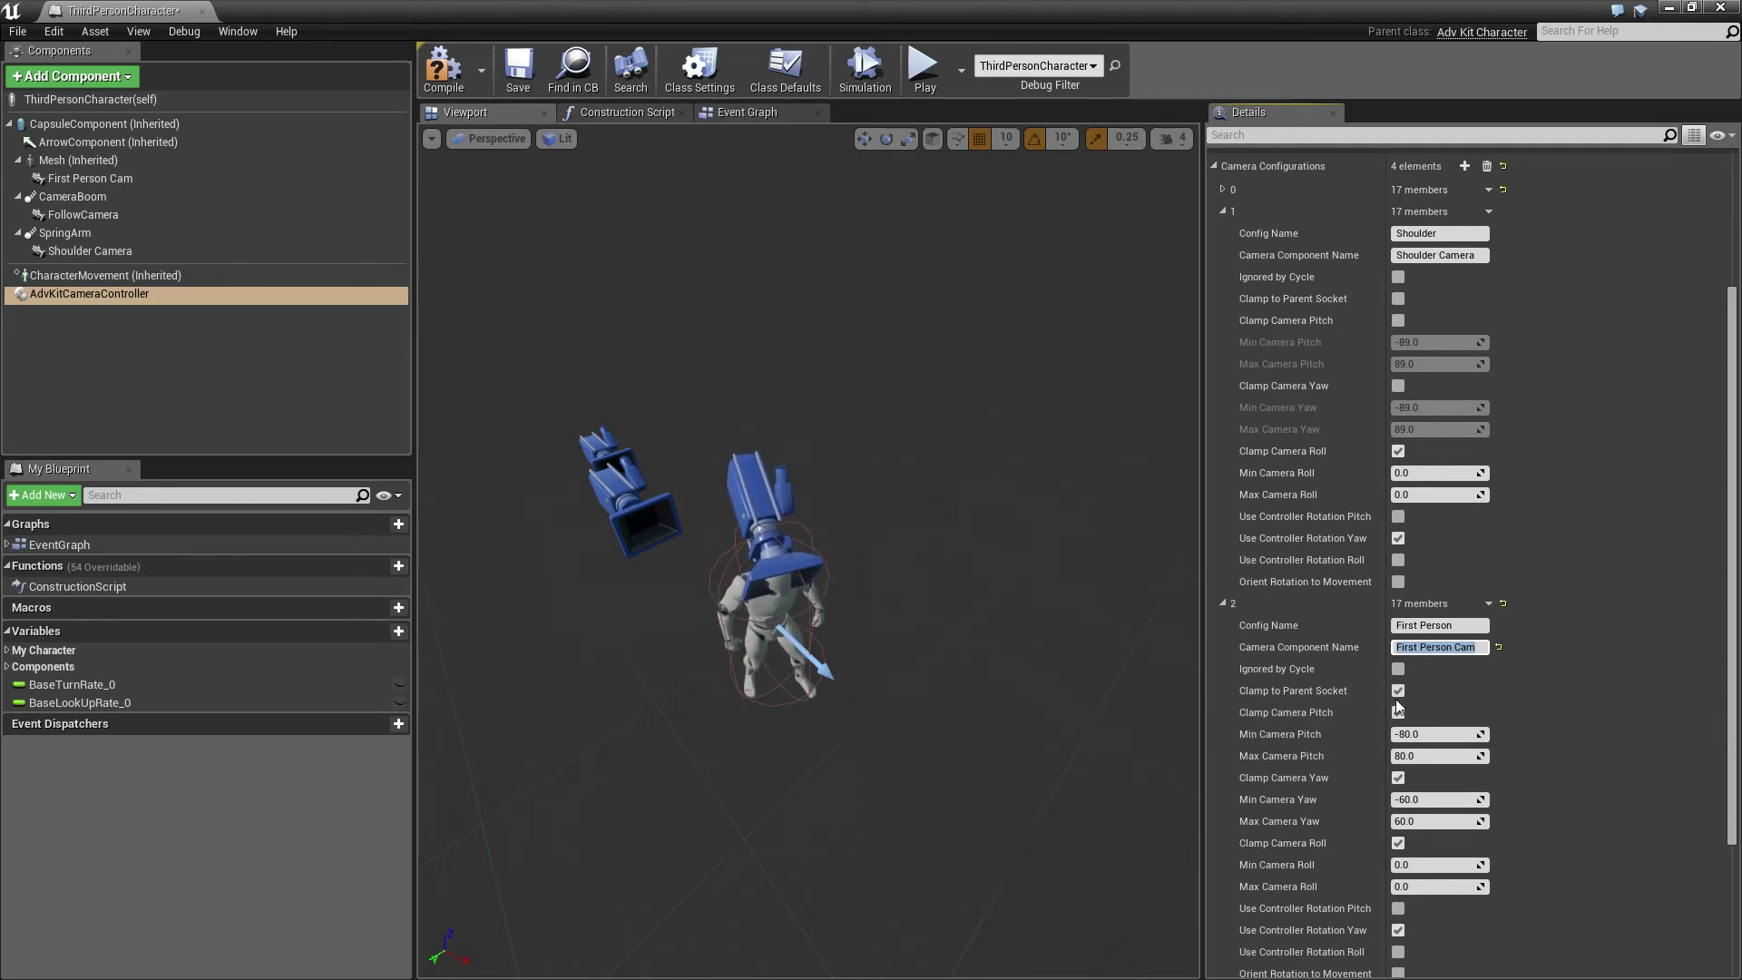
{"action": "left_click", "coordinate": [1397, 688]}
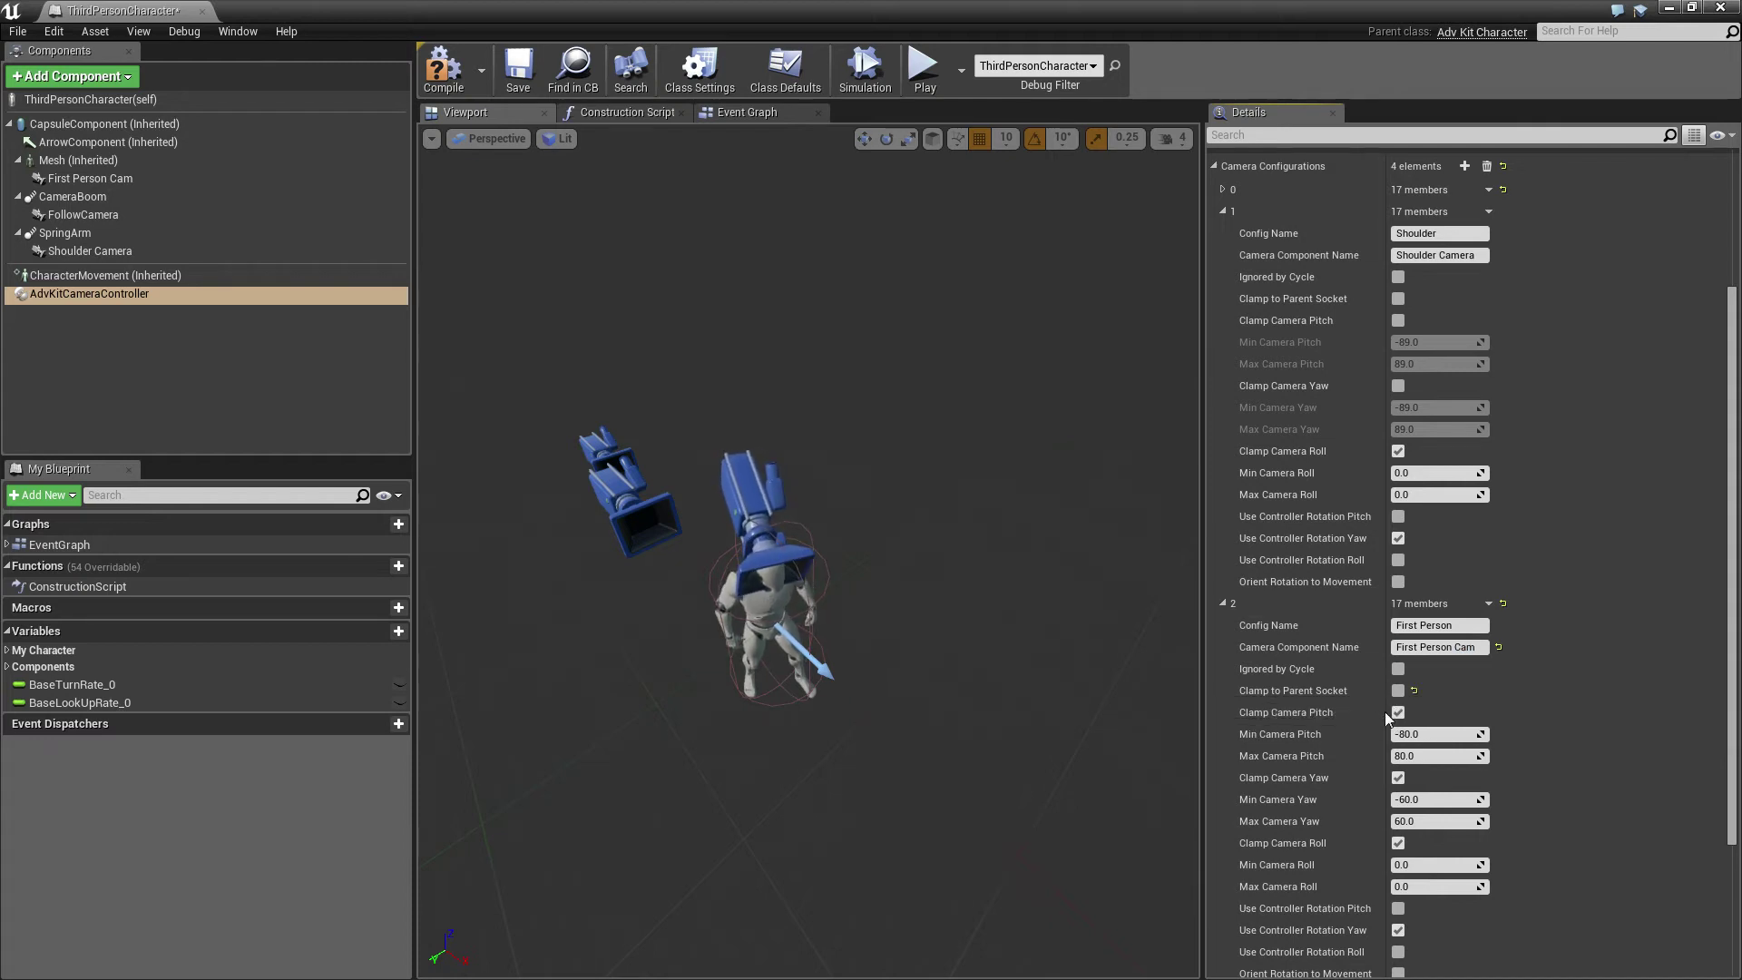
{"action": "scroll", "coordinate": [1380, 713], "scroll_direction": "down", "scroll_amount": 1}
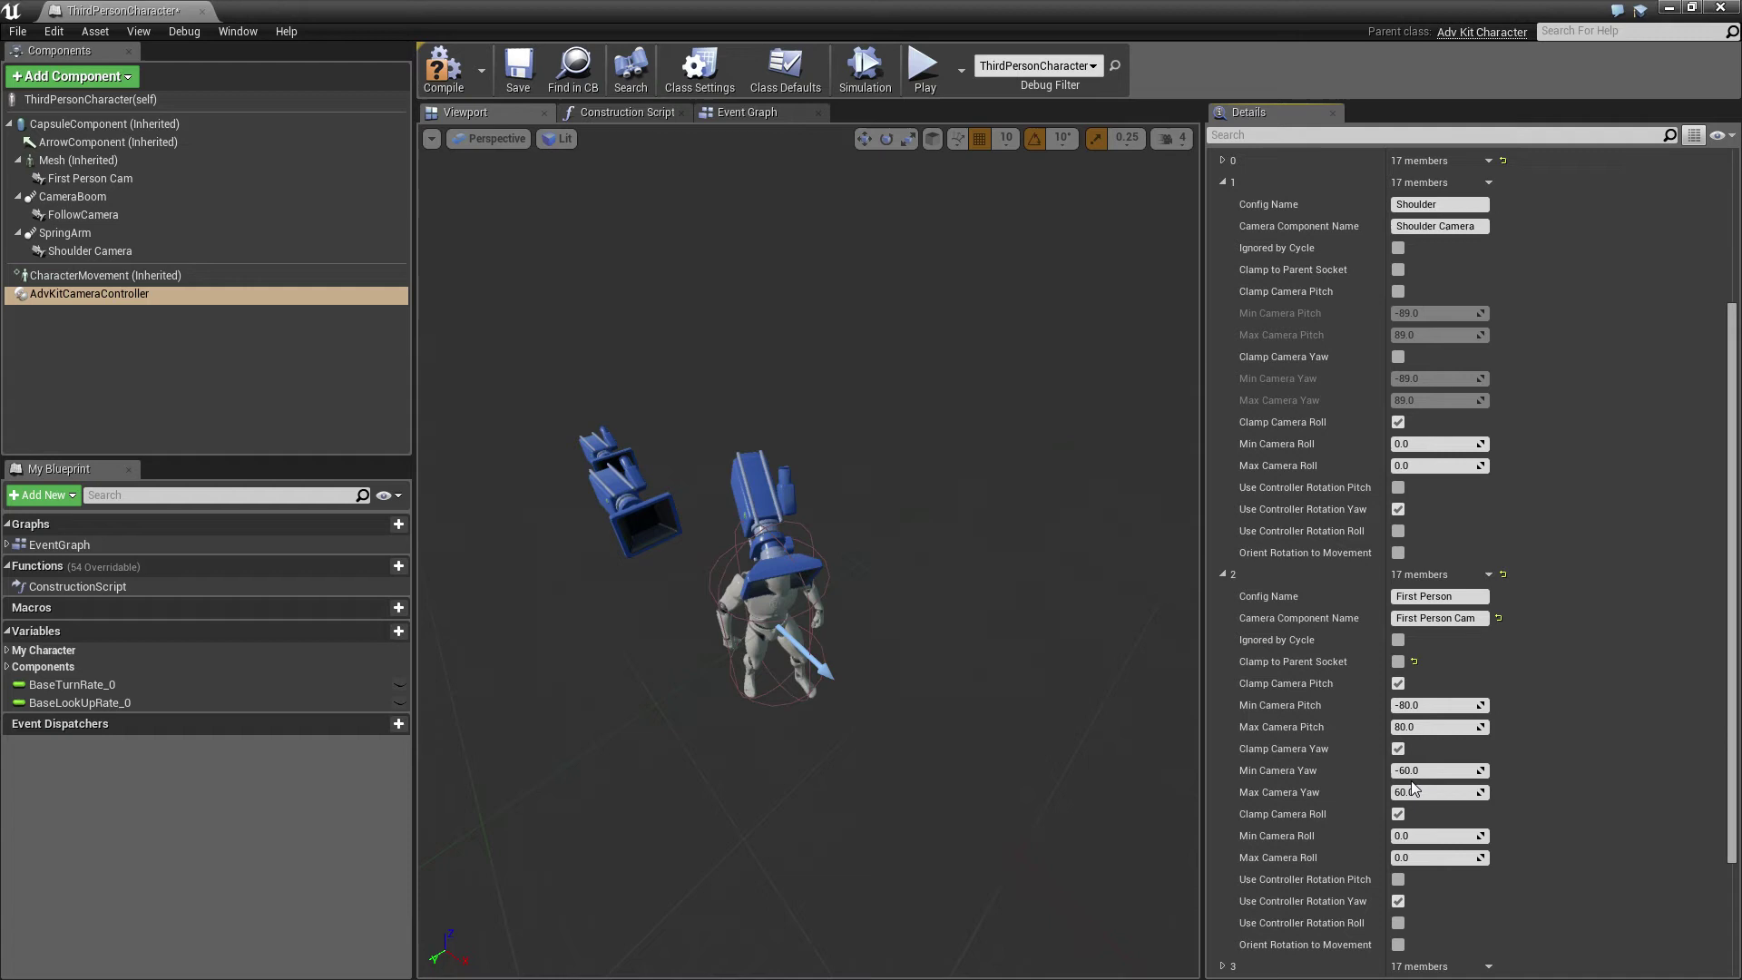
{"action": "scroll", "coordinate": [1354, 836], "scroll_direction": "down", "scroll_amount": 2}
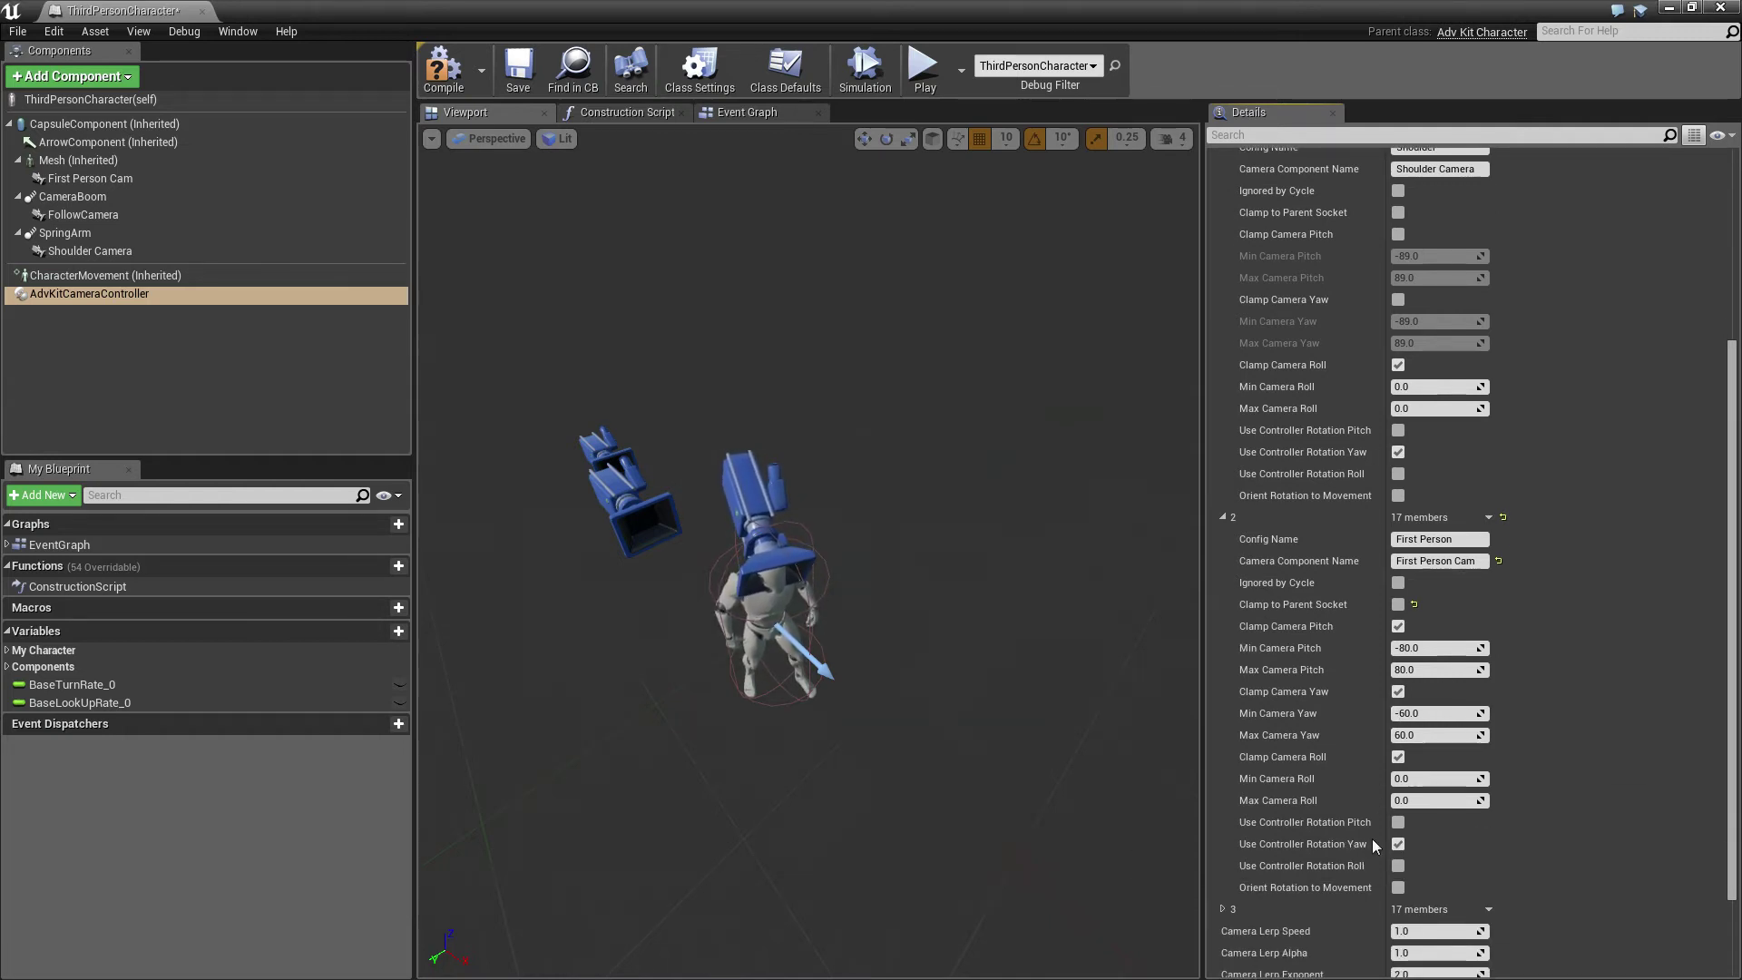
{"action": "left_click", "coordinate": [450, 79]}
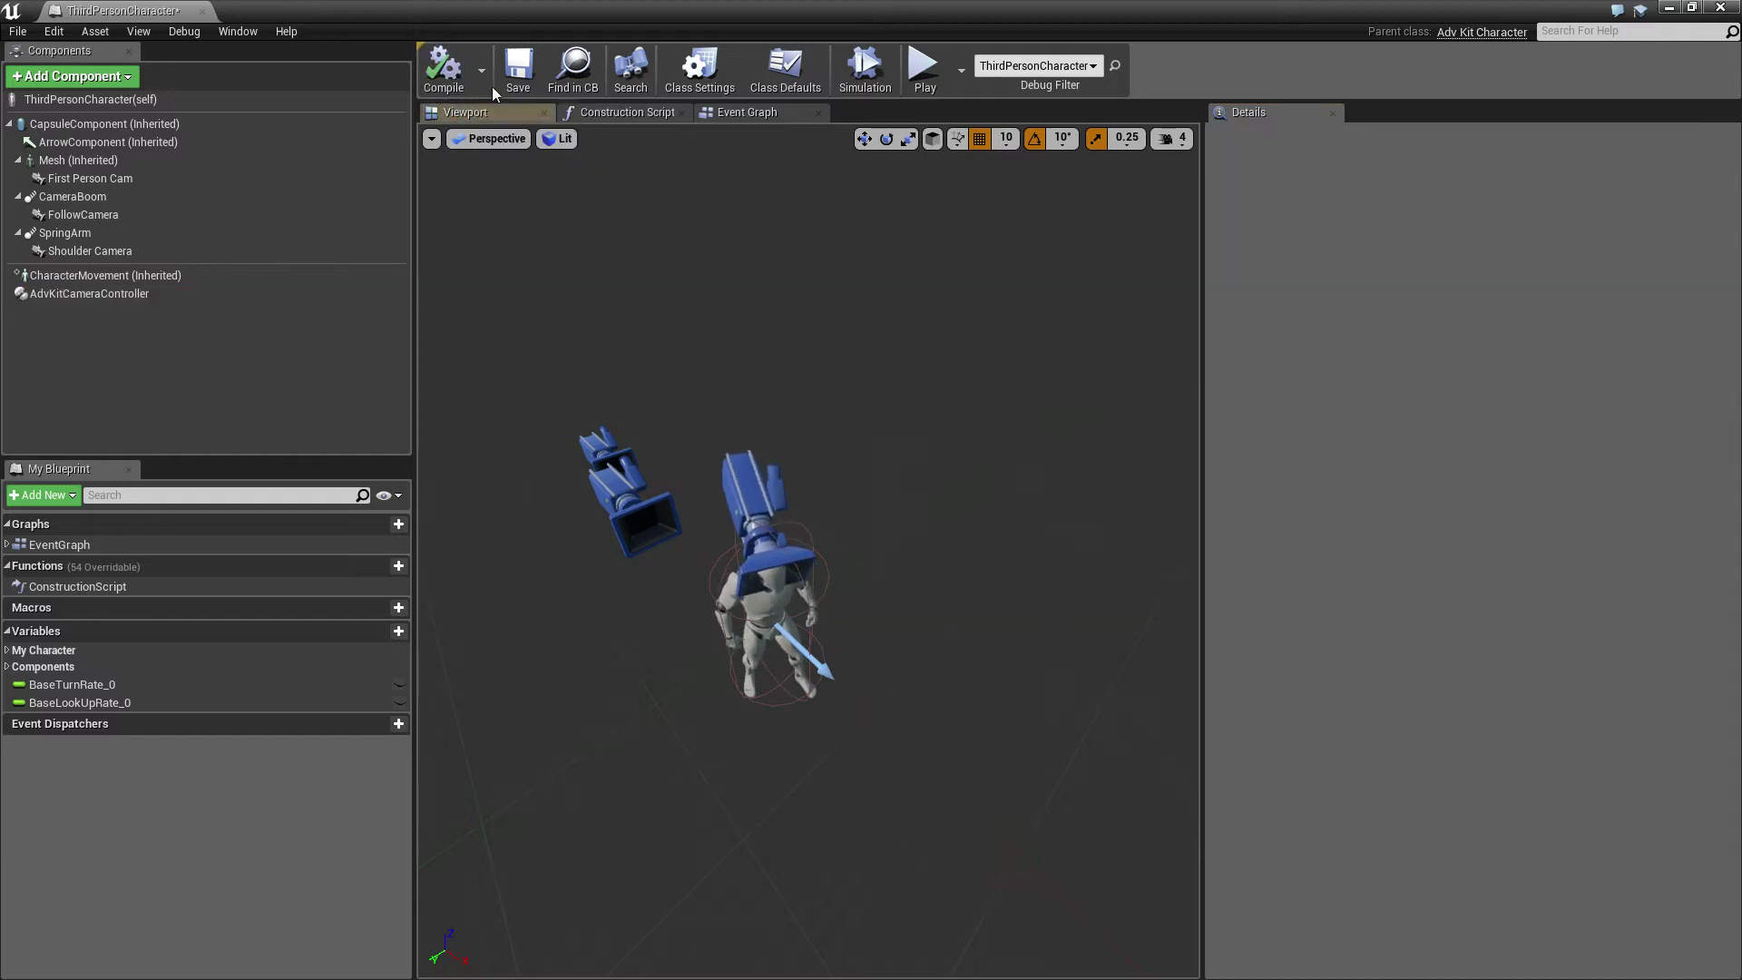
{"action": "left_click", "coordinate": [510, 80]}
Move the blueprint editor aside, play-test the level briefly with the third-person character, and stop
{"action": "left_click_drag", "start_coordinate": [462, 10], "coordinate": [616, 164]}
{"action": "left_click_drag", "start_coordinate": [1125, 169], "coordinate": [151, 158]}
{"action": "left_click", "coordinate": [875, 82]}
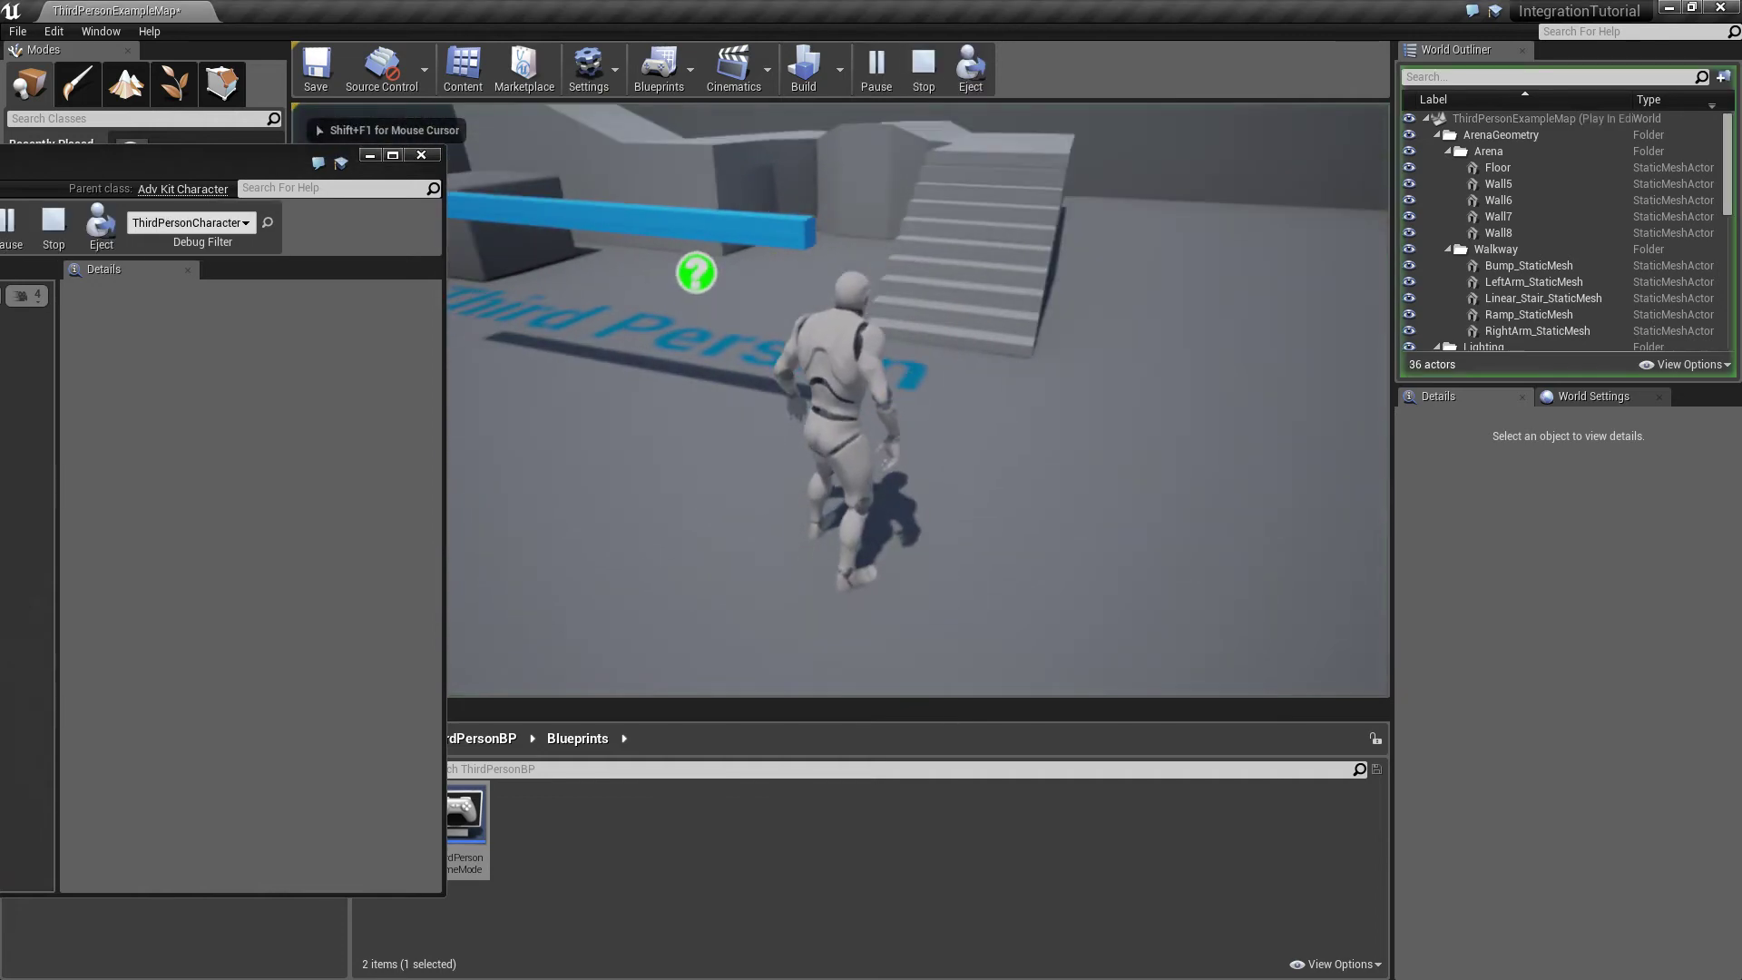
{"action": "key", "text": "Escape"}
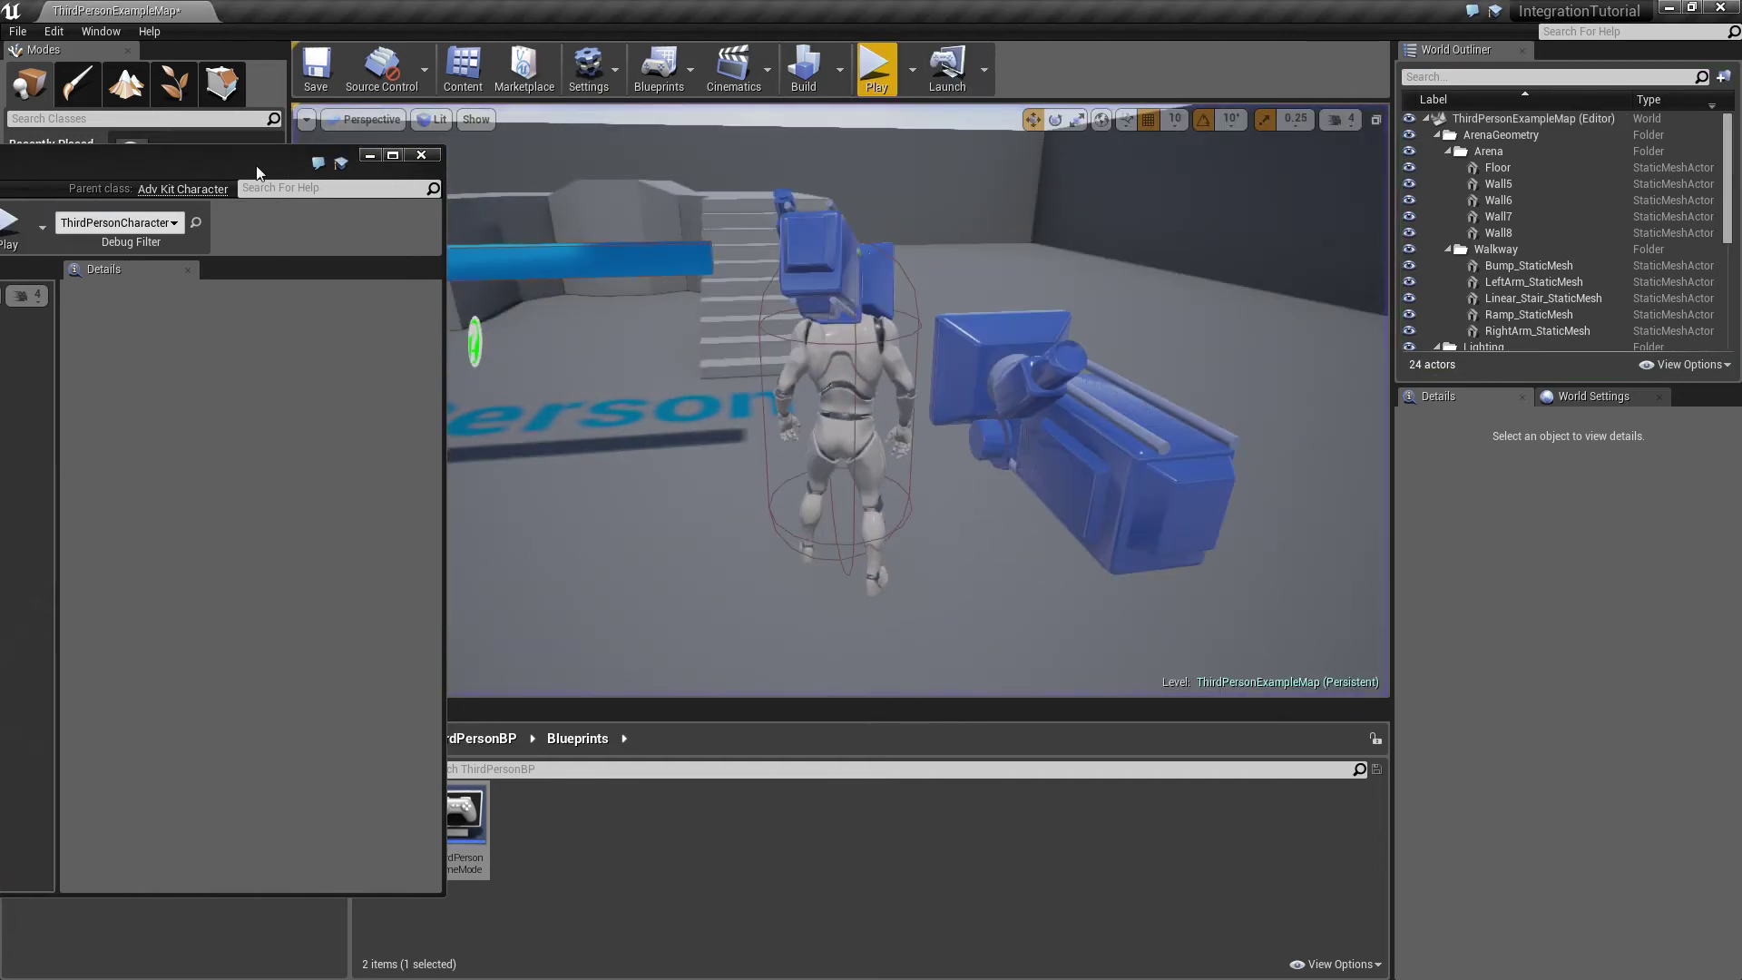
Return to the ThirdPersonCharacter Event Graph and add a NextCamera input action event beside the reset orientation comment
{"action": "left_click_drag", "start_coordinate": [252, 150], "coordinate": [1213, 279]}
{"action": "double_click", "coordinate": [1214, 287]}
{"action": "left_click", "coordinate": [732, 117]}
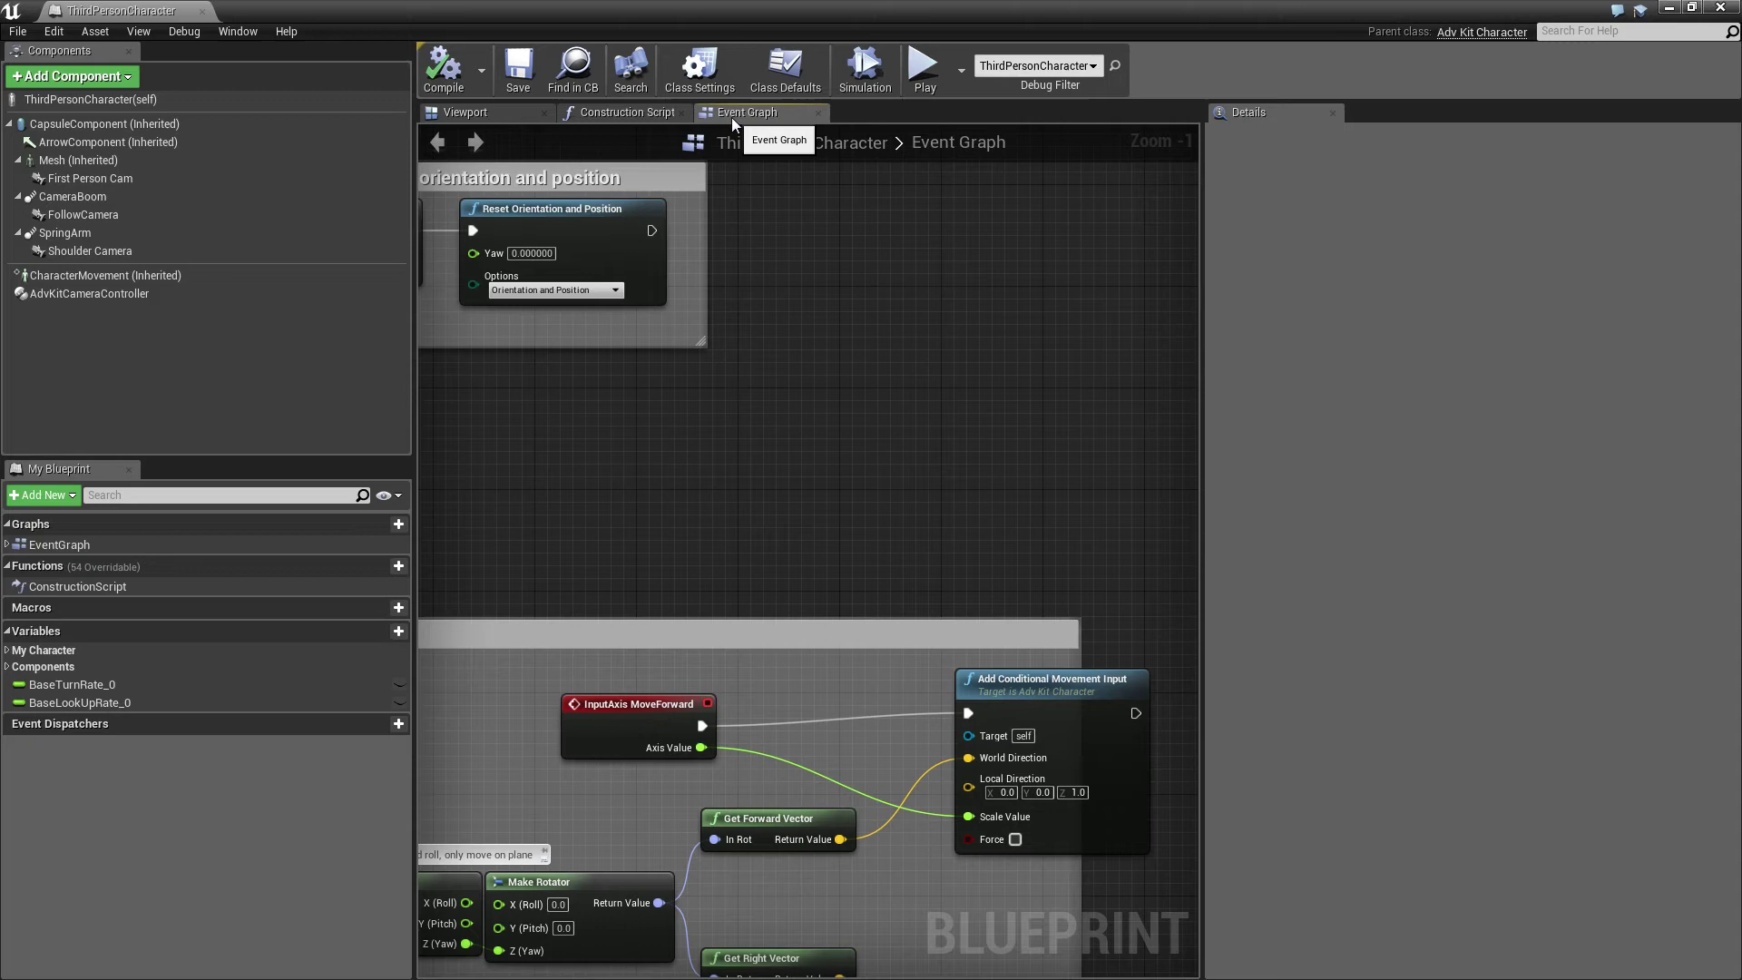
{"action": "right_click_drag", "start_coordinate": [1012, 332], "coordinate": [834, 447]}
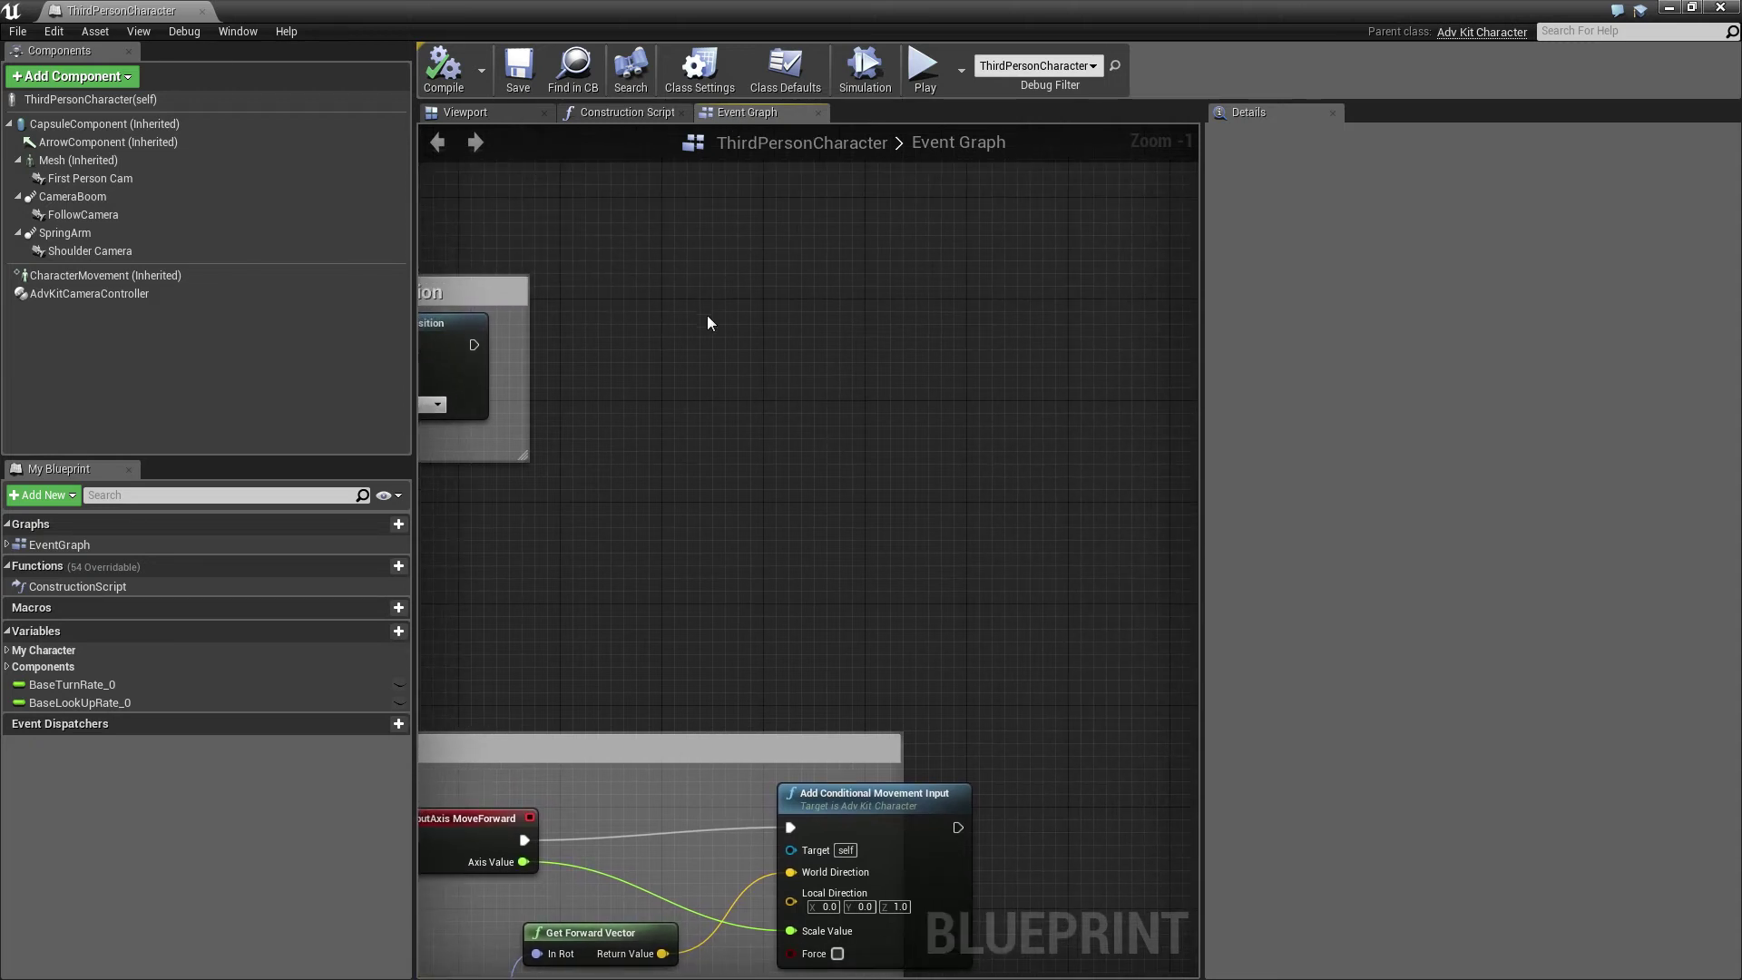
{"action": "right_click", "coordinate": [709, 323]}
{"action": "type", "text": "nex"}
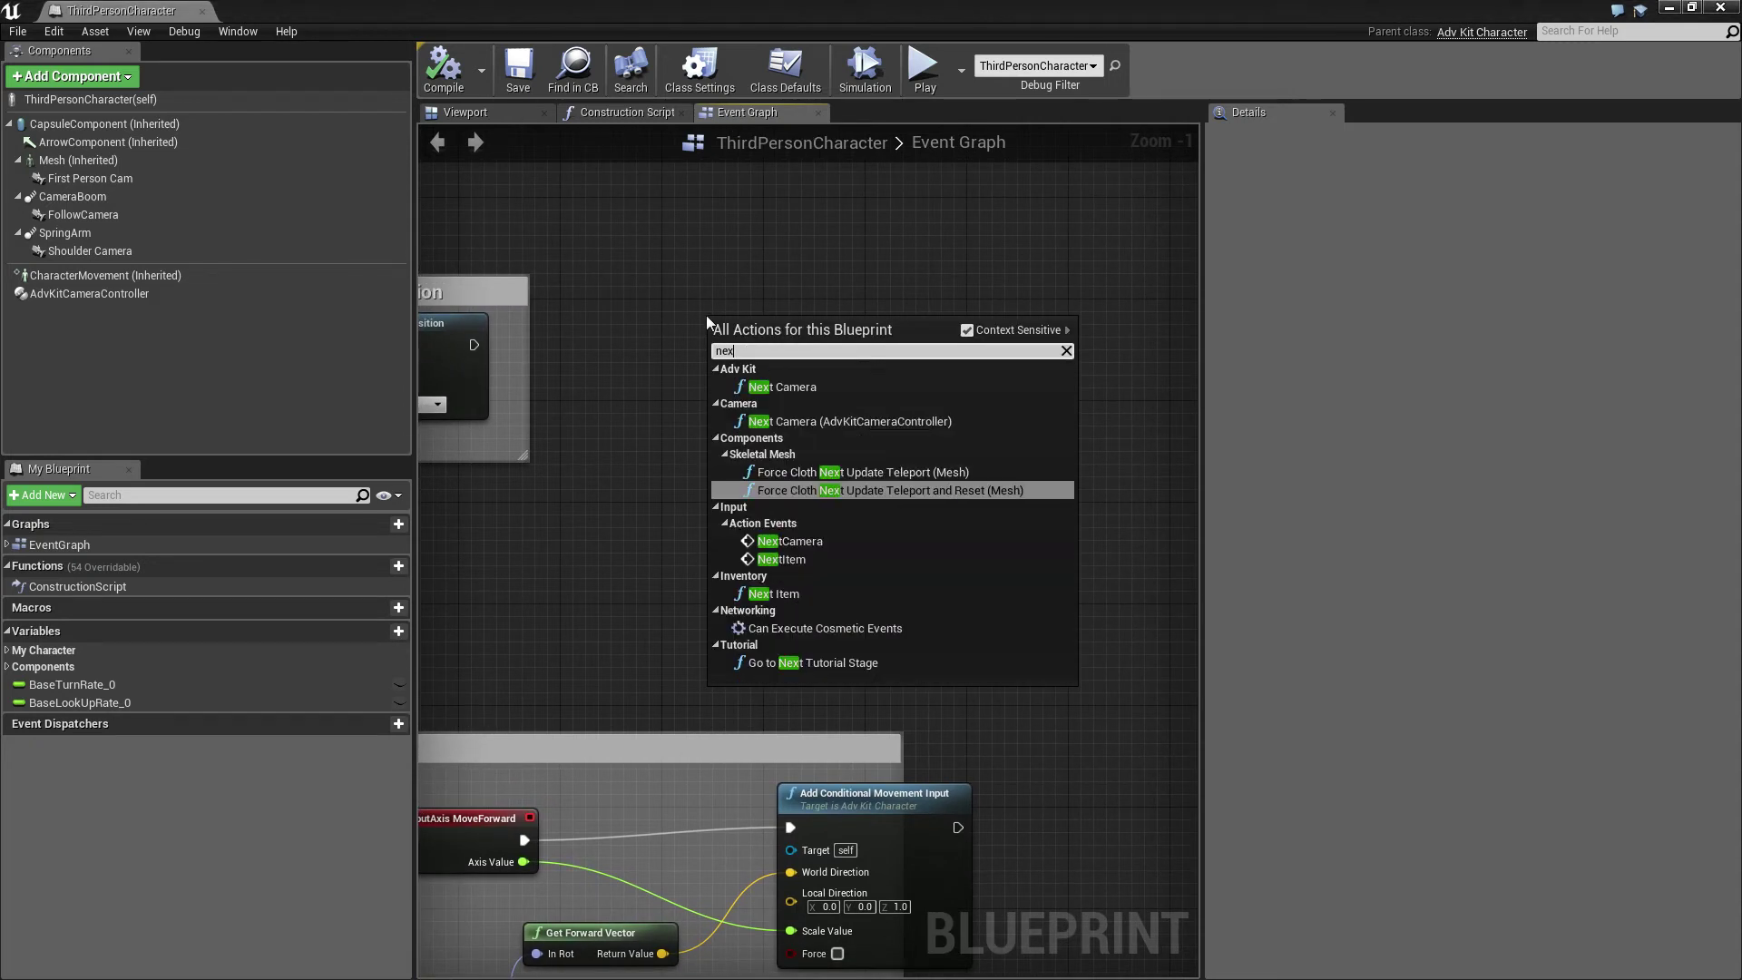
{"action": "type", "text": "t"}
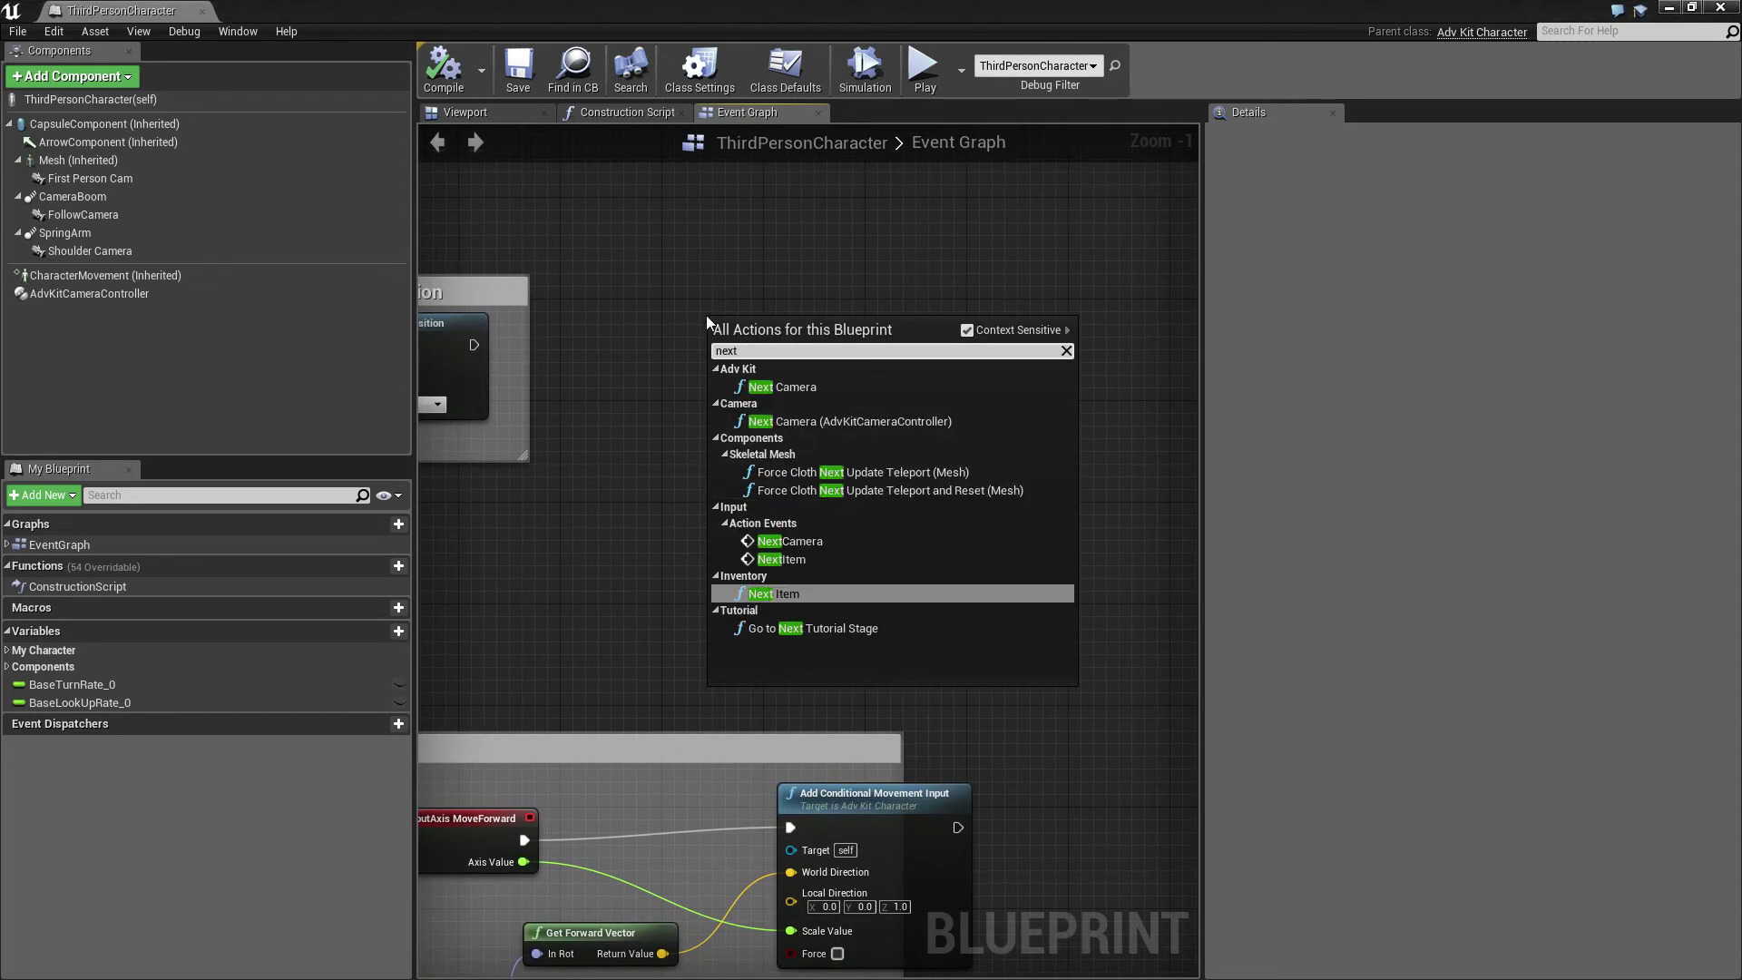
{"action": "left_click", "coordinate": [786, 540]}
{"action": "left_click_drag", "start_coordinate": [777, 373], "coordinate": [648, 437]}
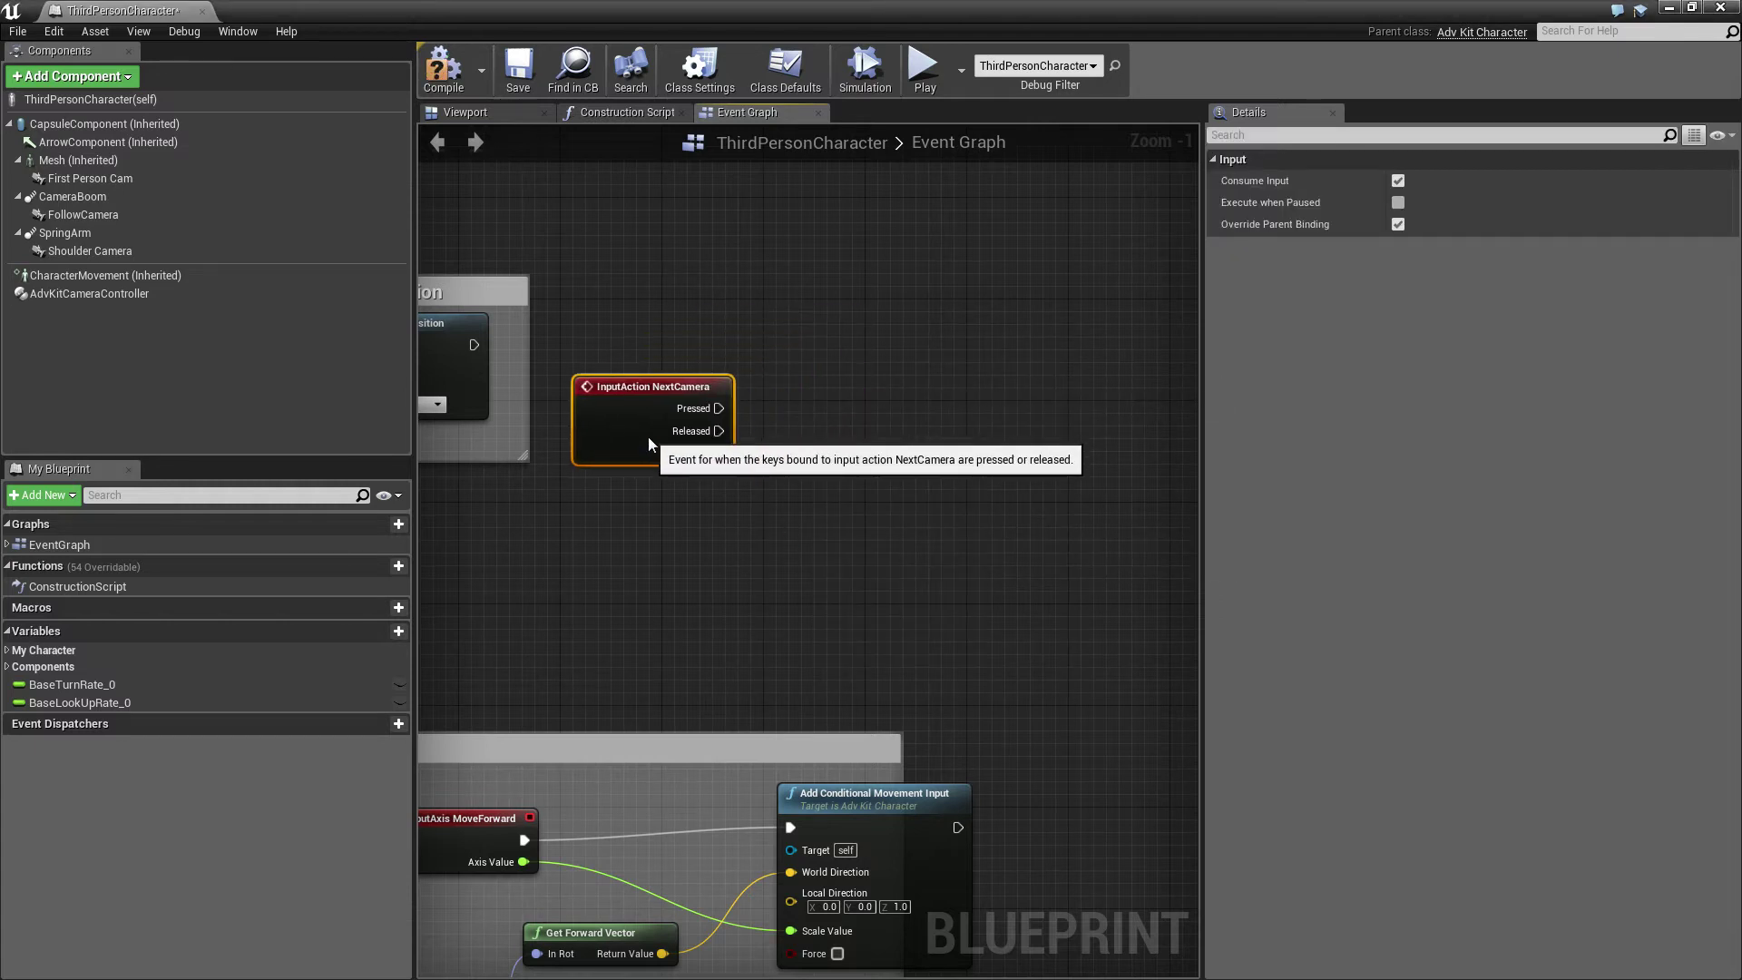
{"action": "left_click", "coordinate": [746, 467]}
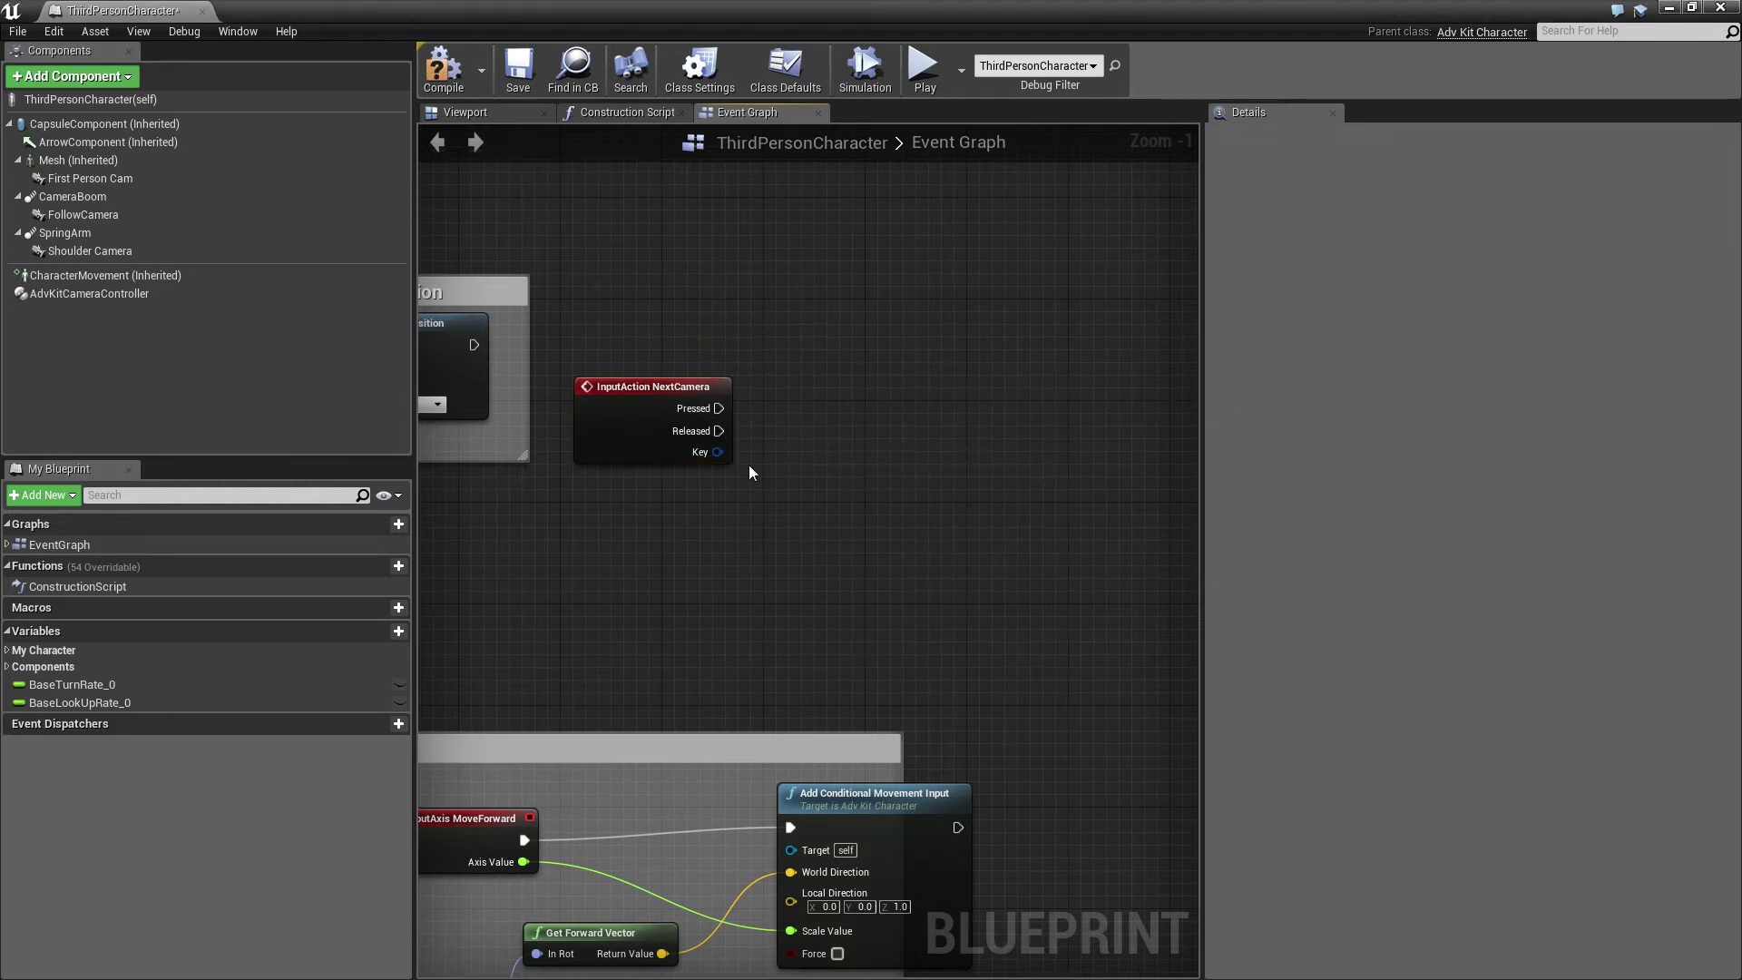
Call Next Camera on an AdvKitCameraController reference from the NextCamera event's Pressed output, then compile and save
{"action": "right_click_drag", "start_coordinate": [771, 443], "coordinate": [718, 480]}
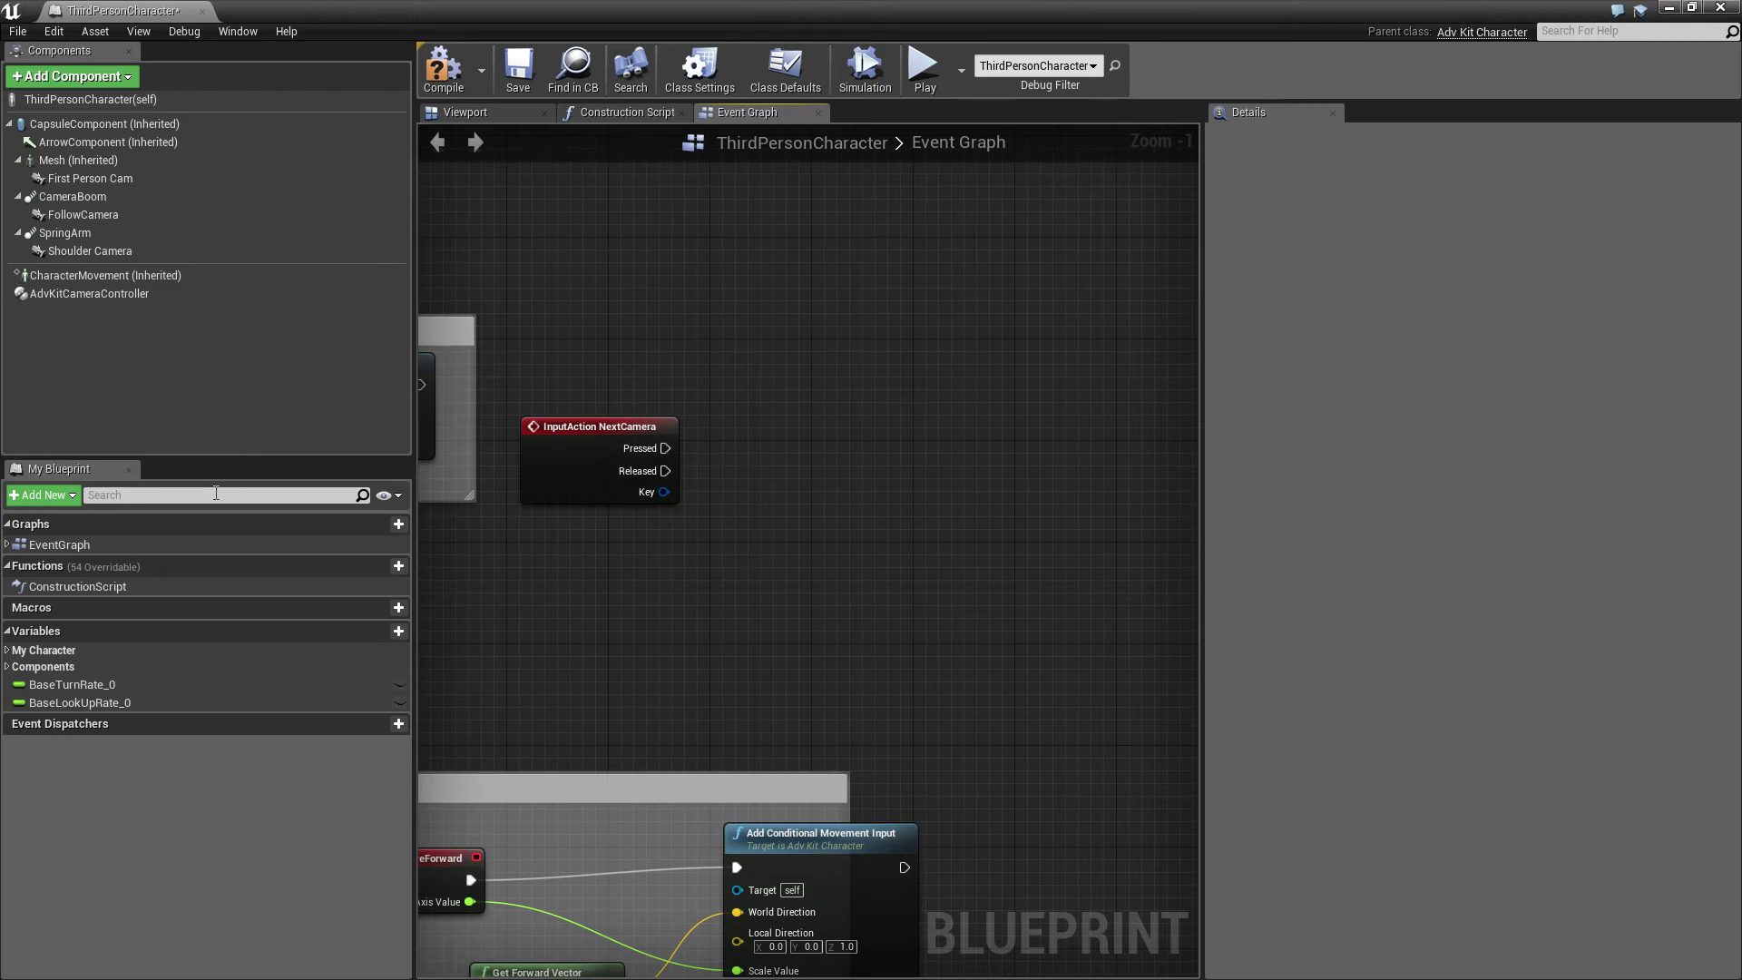
{"action": "left_click_drag", "start_coordinate": [116, 298], "coordinate": [755, 488]}
{"action": "type", "text": "next"}
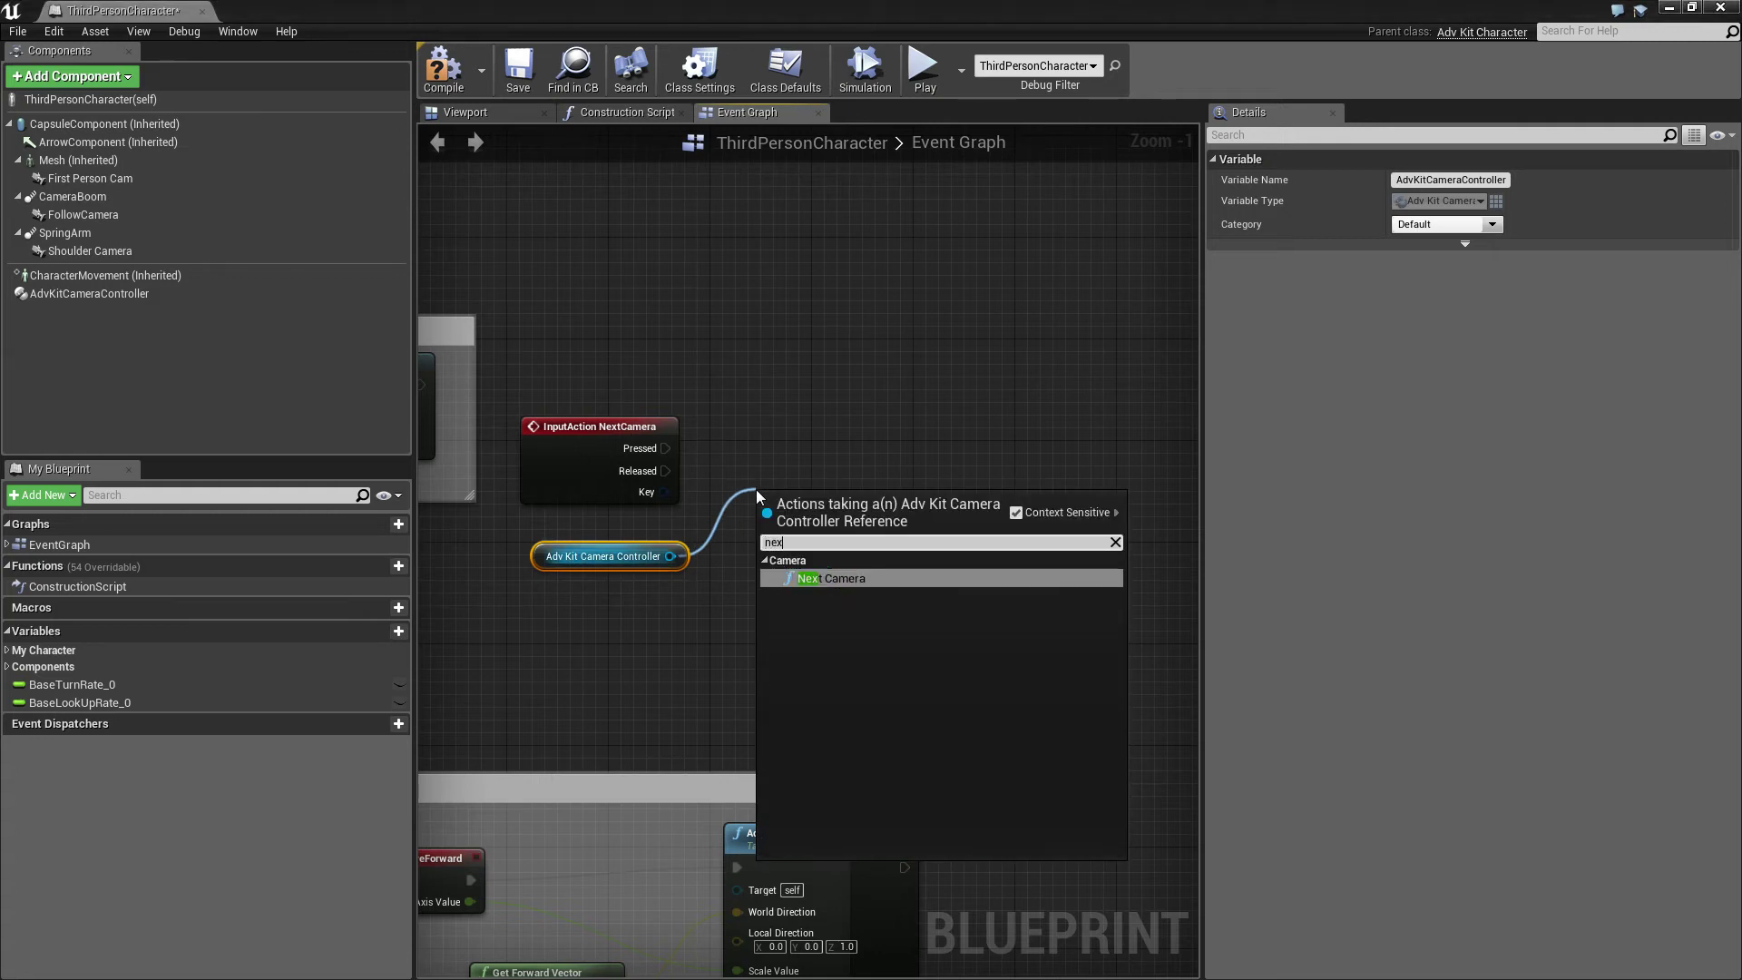
{"action": "key", "text": "Return"}
{"action": "left_click_drag", "start_coordinate": [758, 498], "coordinate": [671, 455]}
{"action": "left_click_drag", "start_coordinate": [846, 415], "coordinate": [846, 440]}
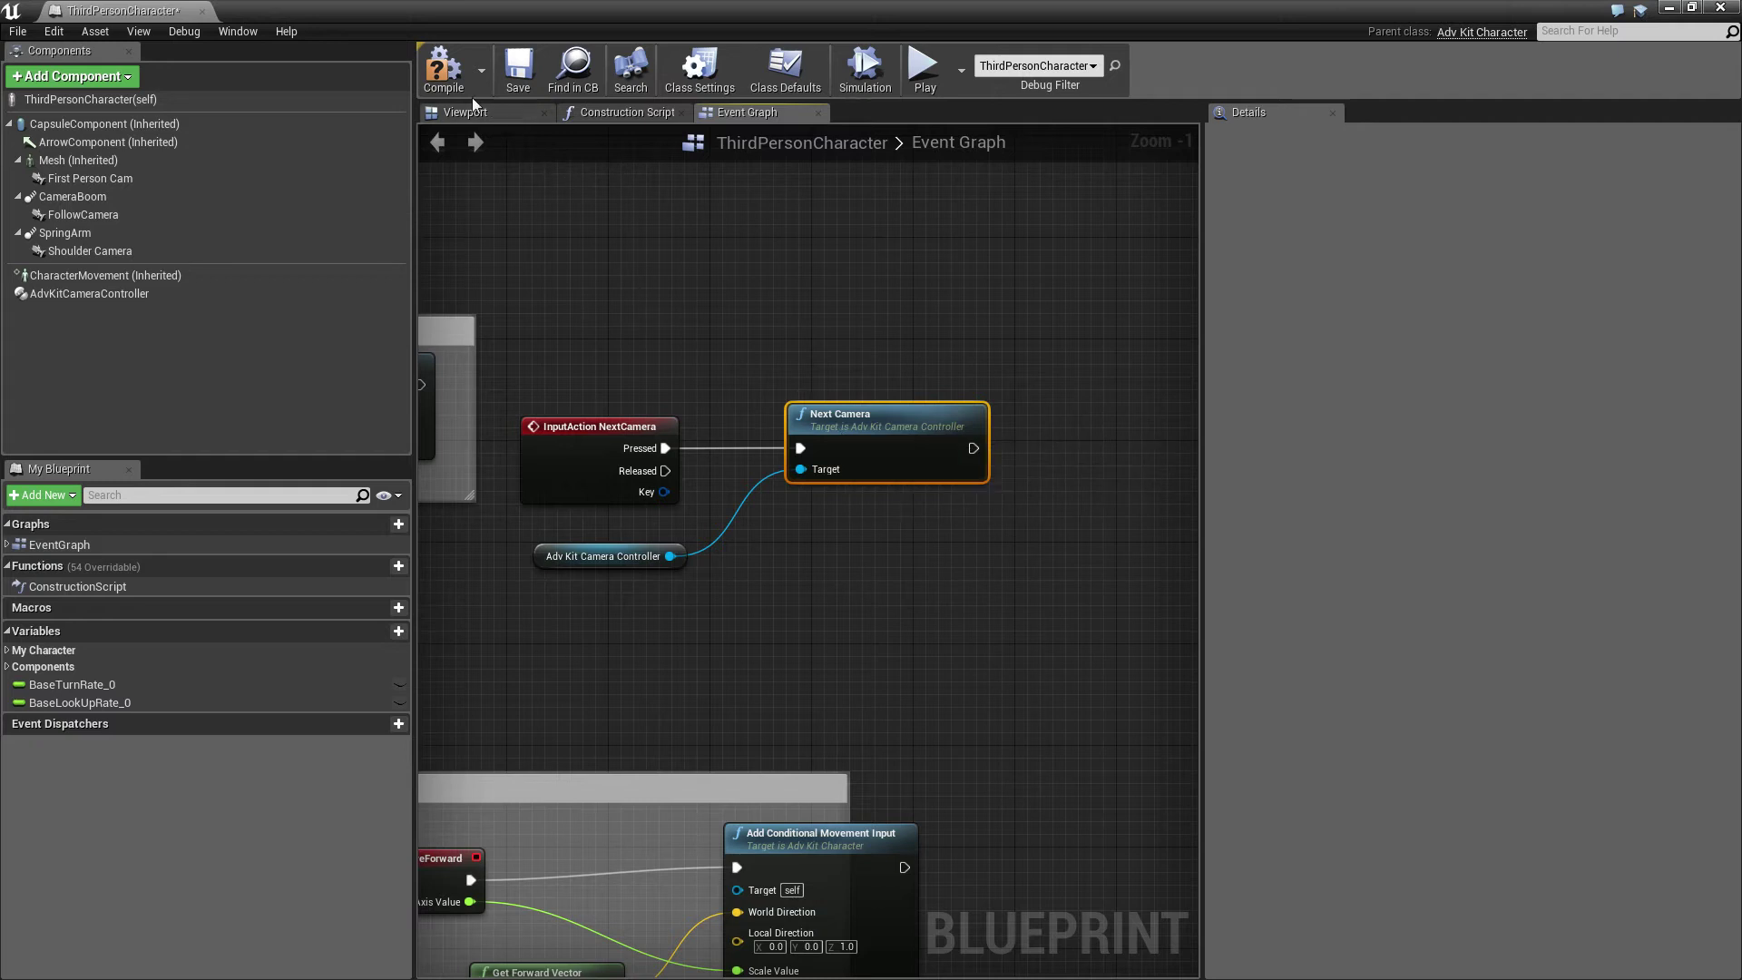
{"action": "left_click", "coordinate": [518, 68]}
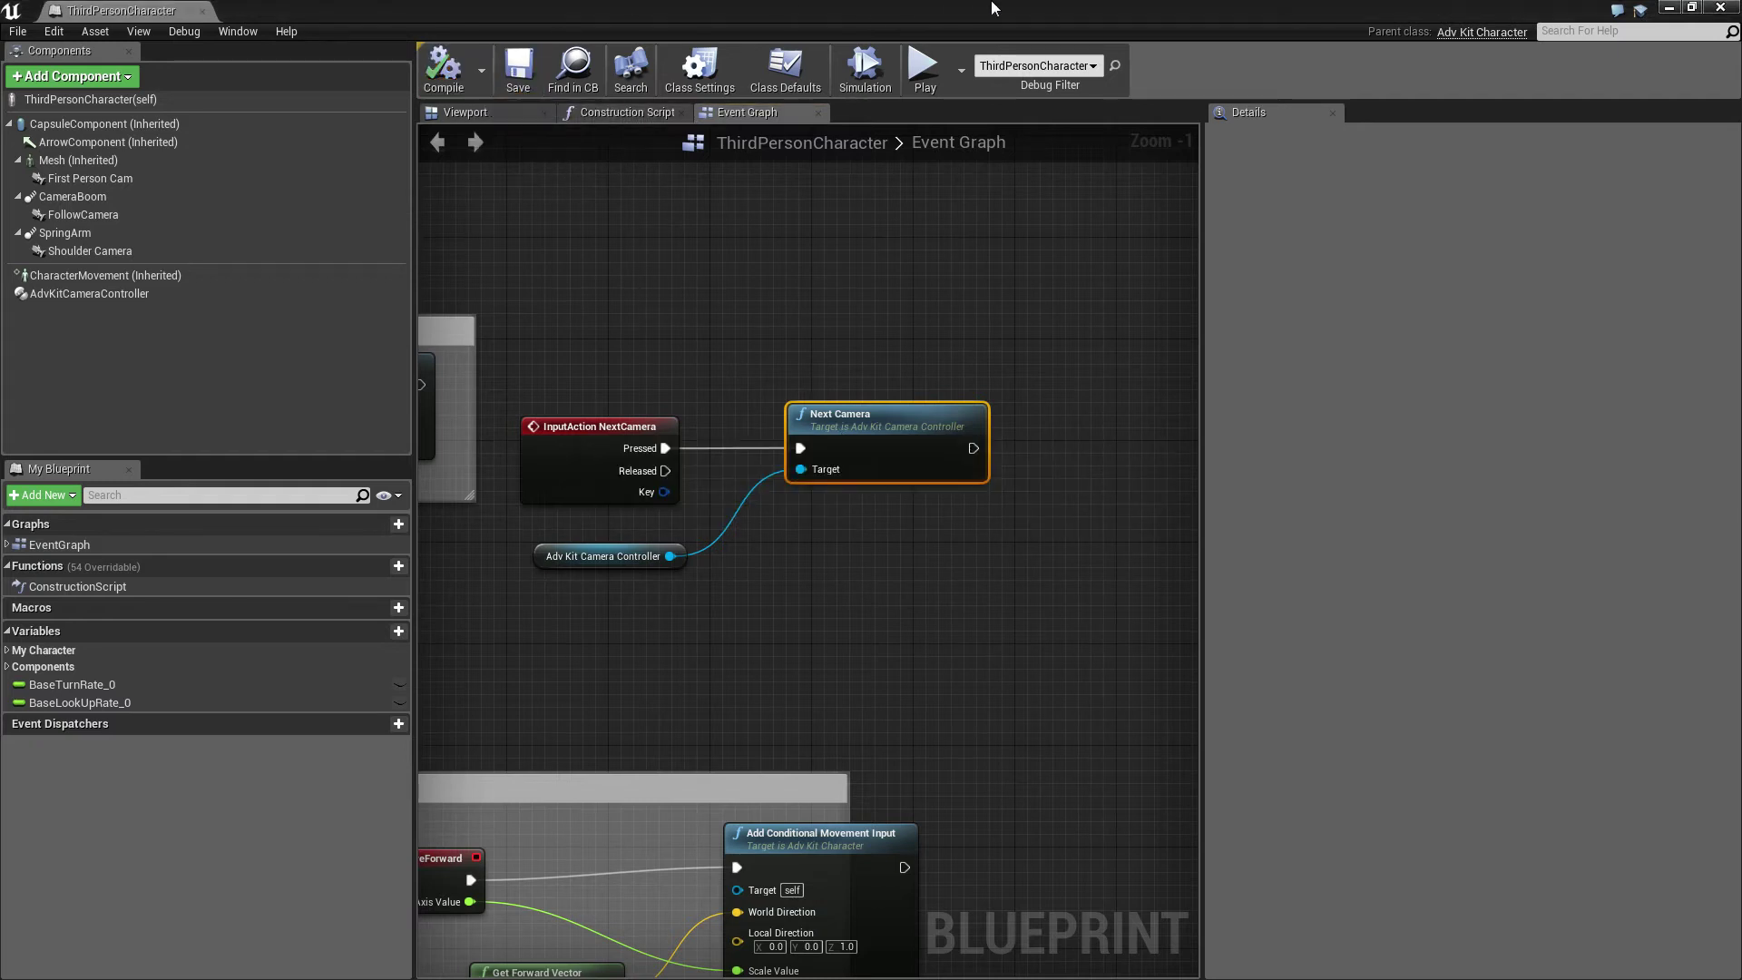
Move the blueprint editor aside, play the level, and cycle the character through the follow, shoulder and first-person cameras
{"action": "left_click_drag", "start_coordinate": [991, 9], "coordinate": [232, 199]}
{"action": "left_click_drag", "start_coordinate": [628, 215], "coordinate": [151, 220]}
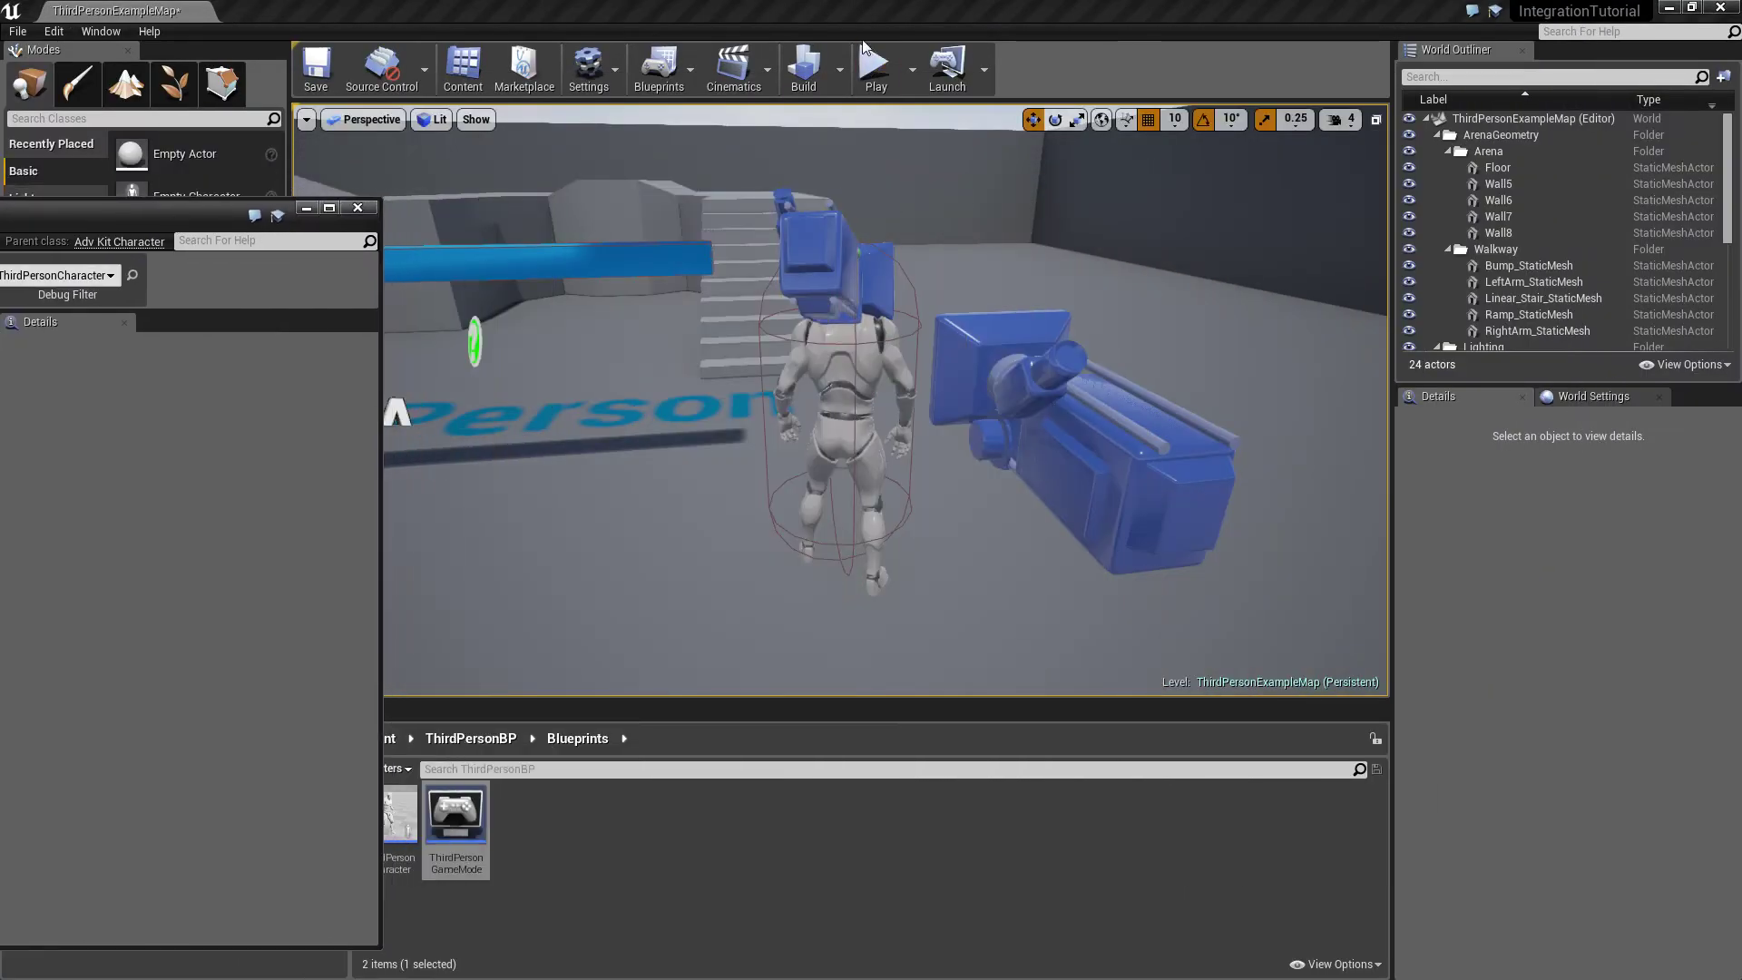
{"action": "left_click", "coordinate": [874, 62]}
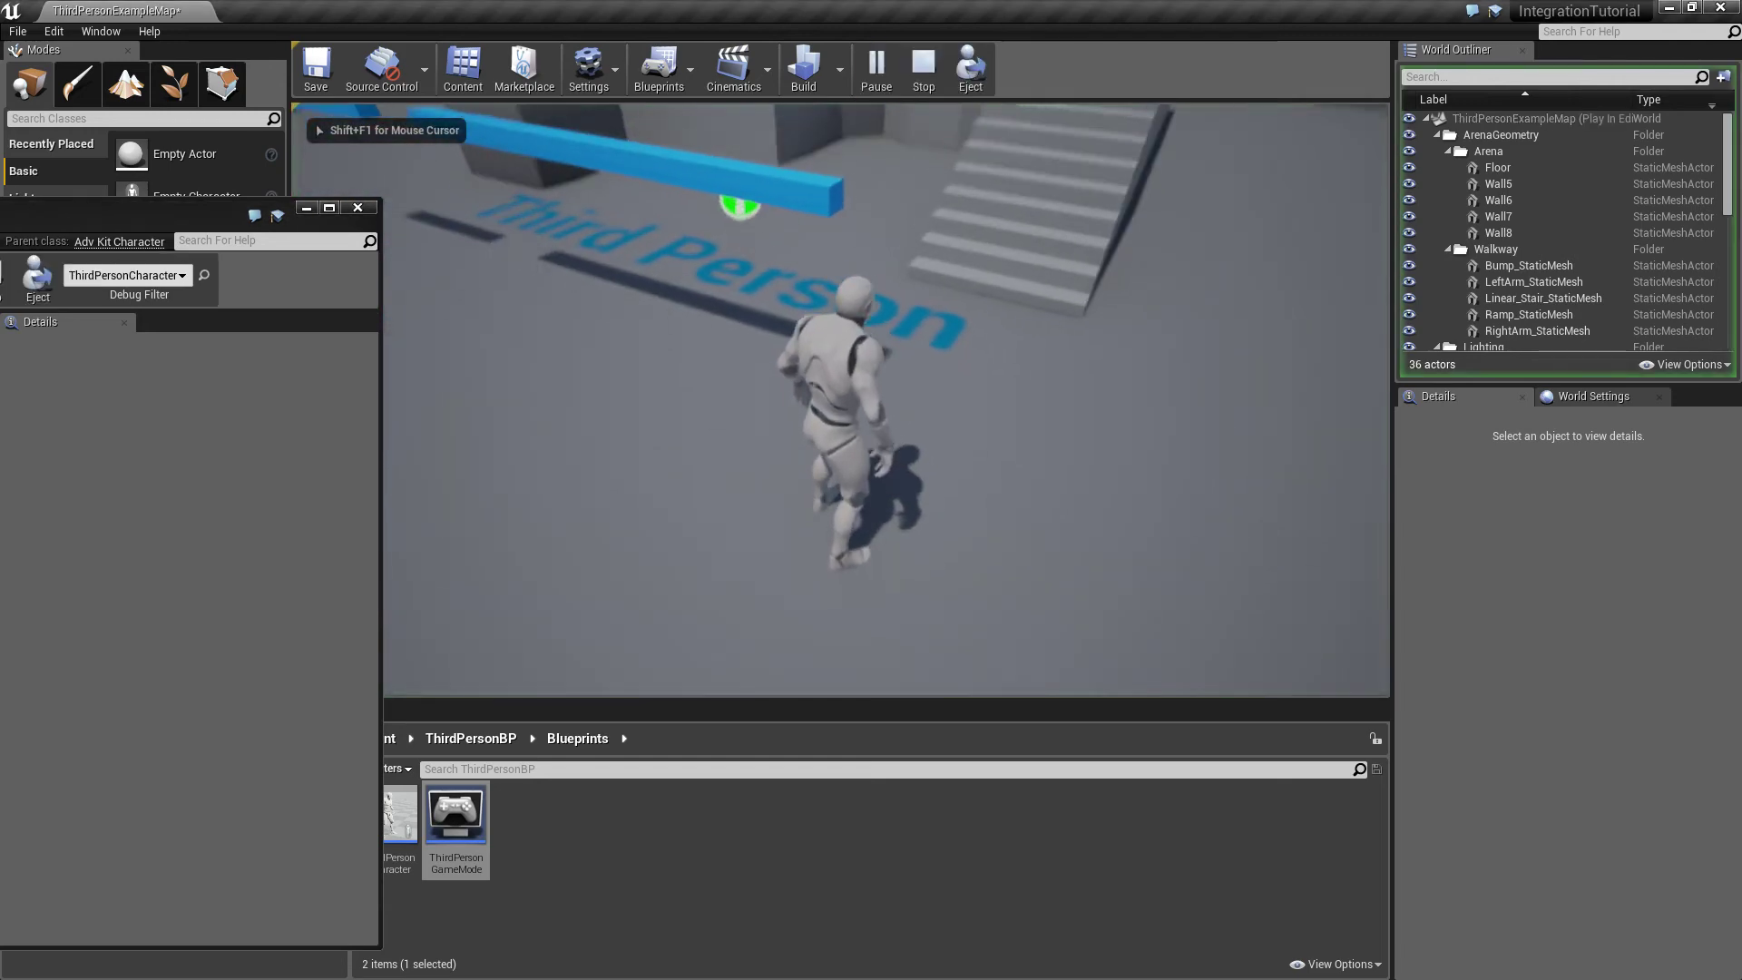
{"action": "key", "text": "w"}
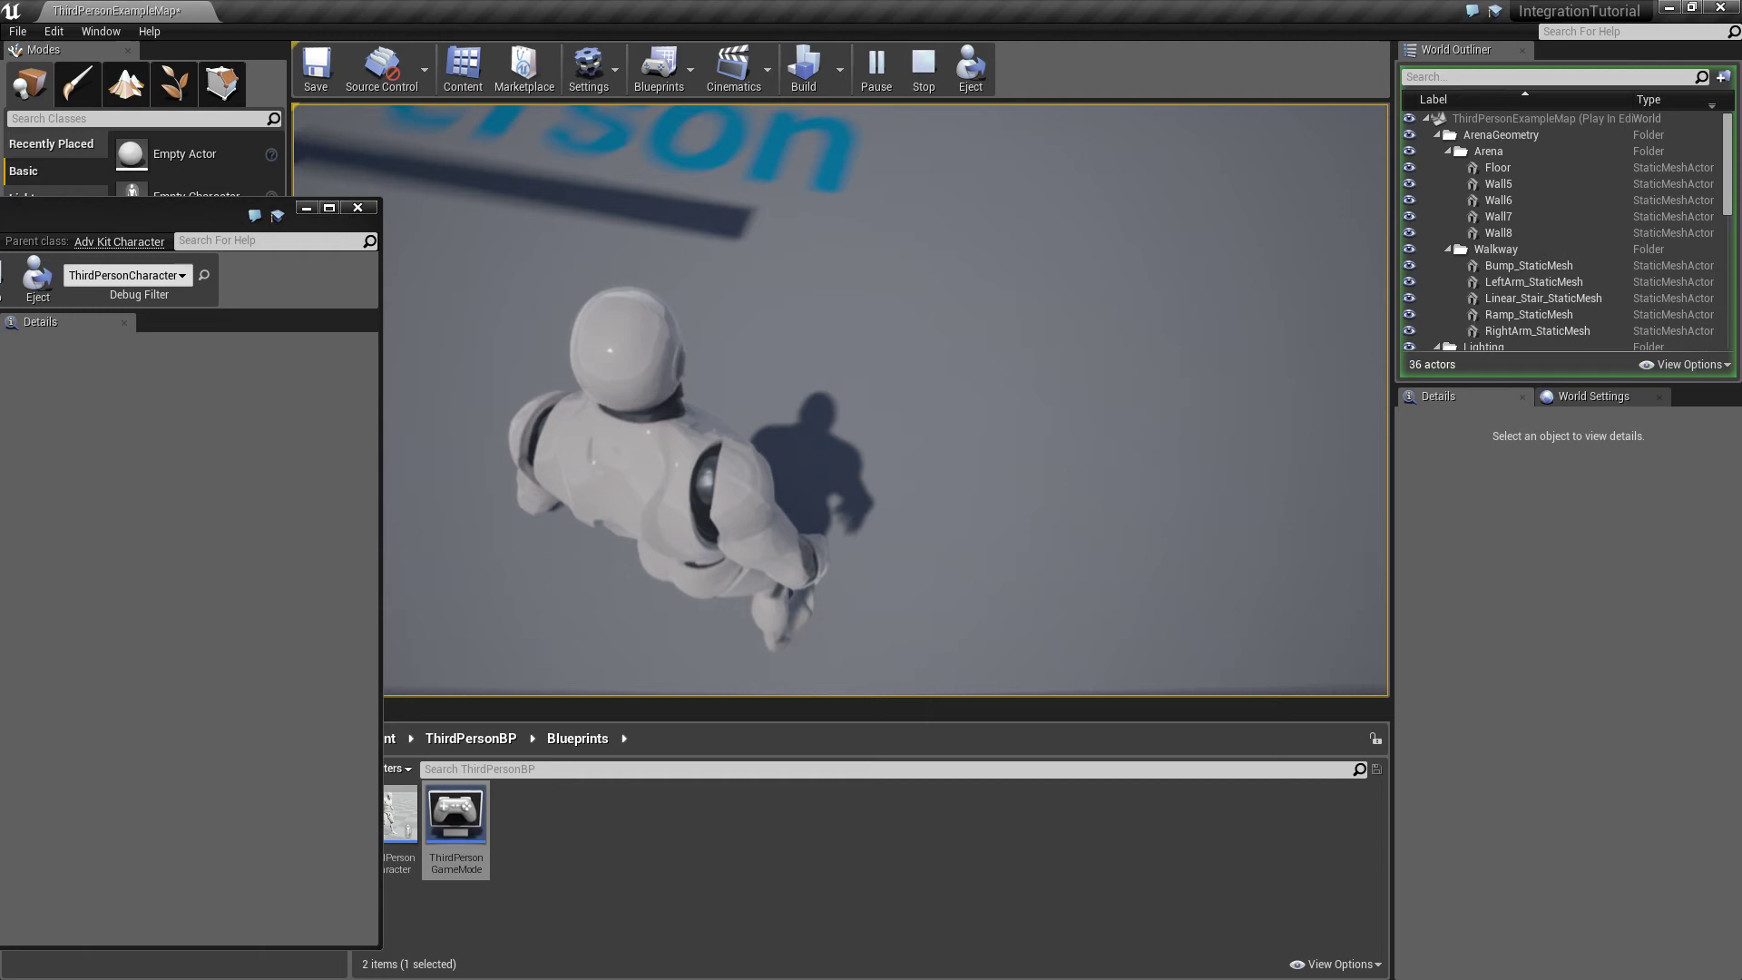
{"action": "key", "text": "w"}
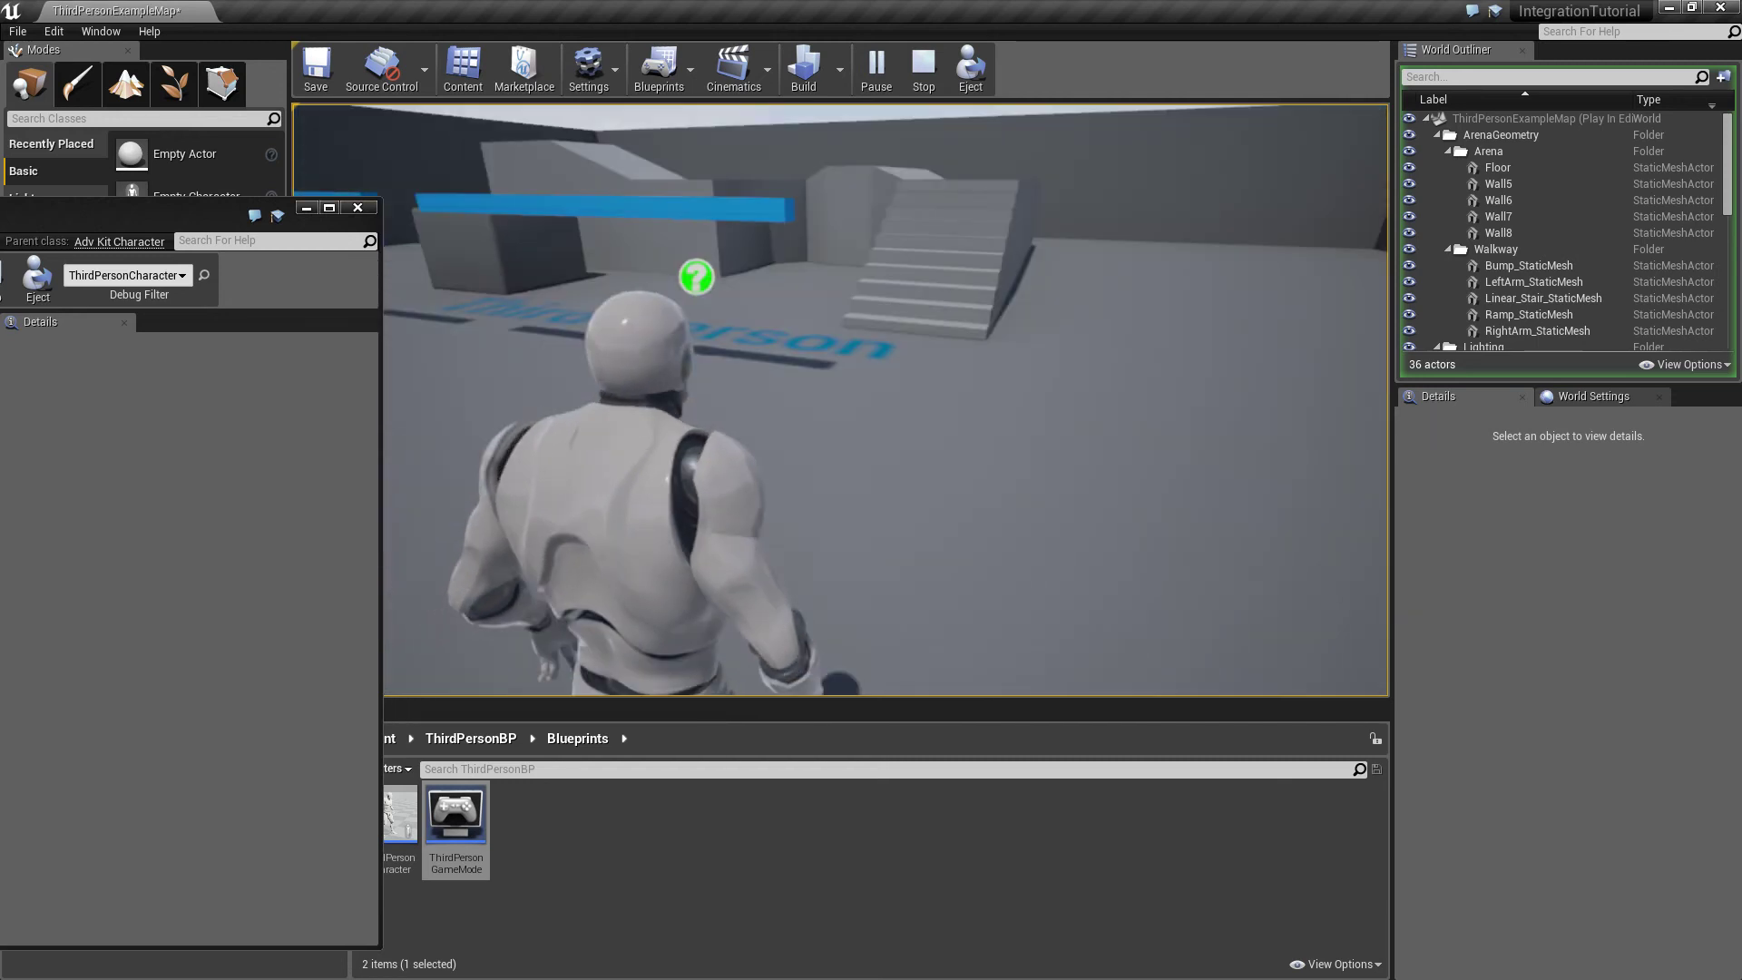
{"action": "key", "text": "v"}
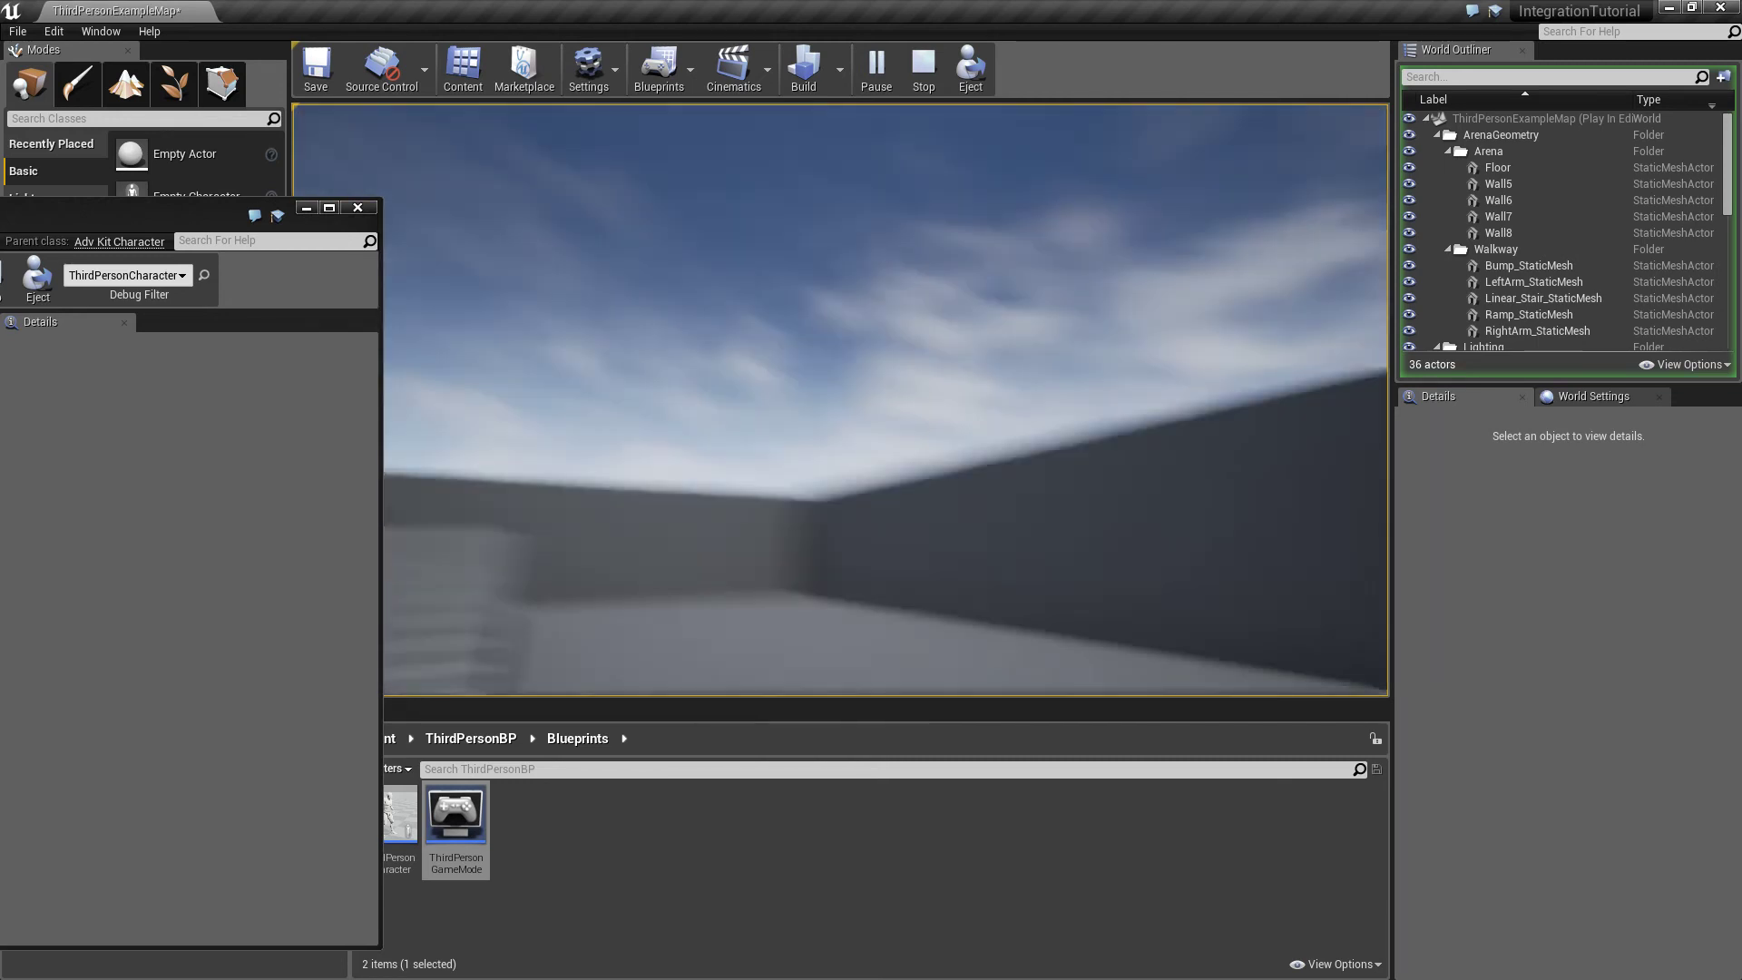
Test the first-person camera by walking, jumping onto the blue ledge and looking around while hanging, and stop the play session
{"action": "key", "text": "w"}
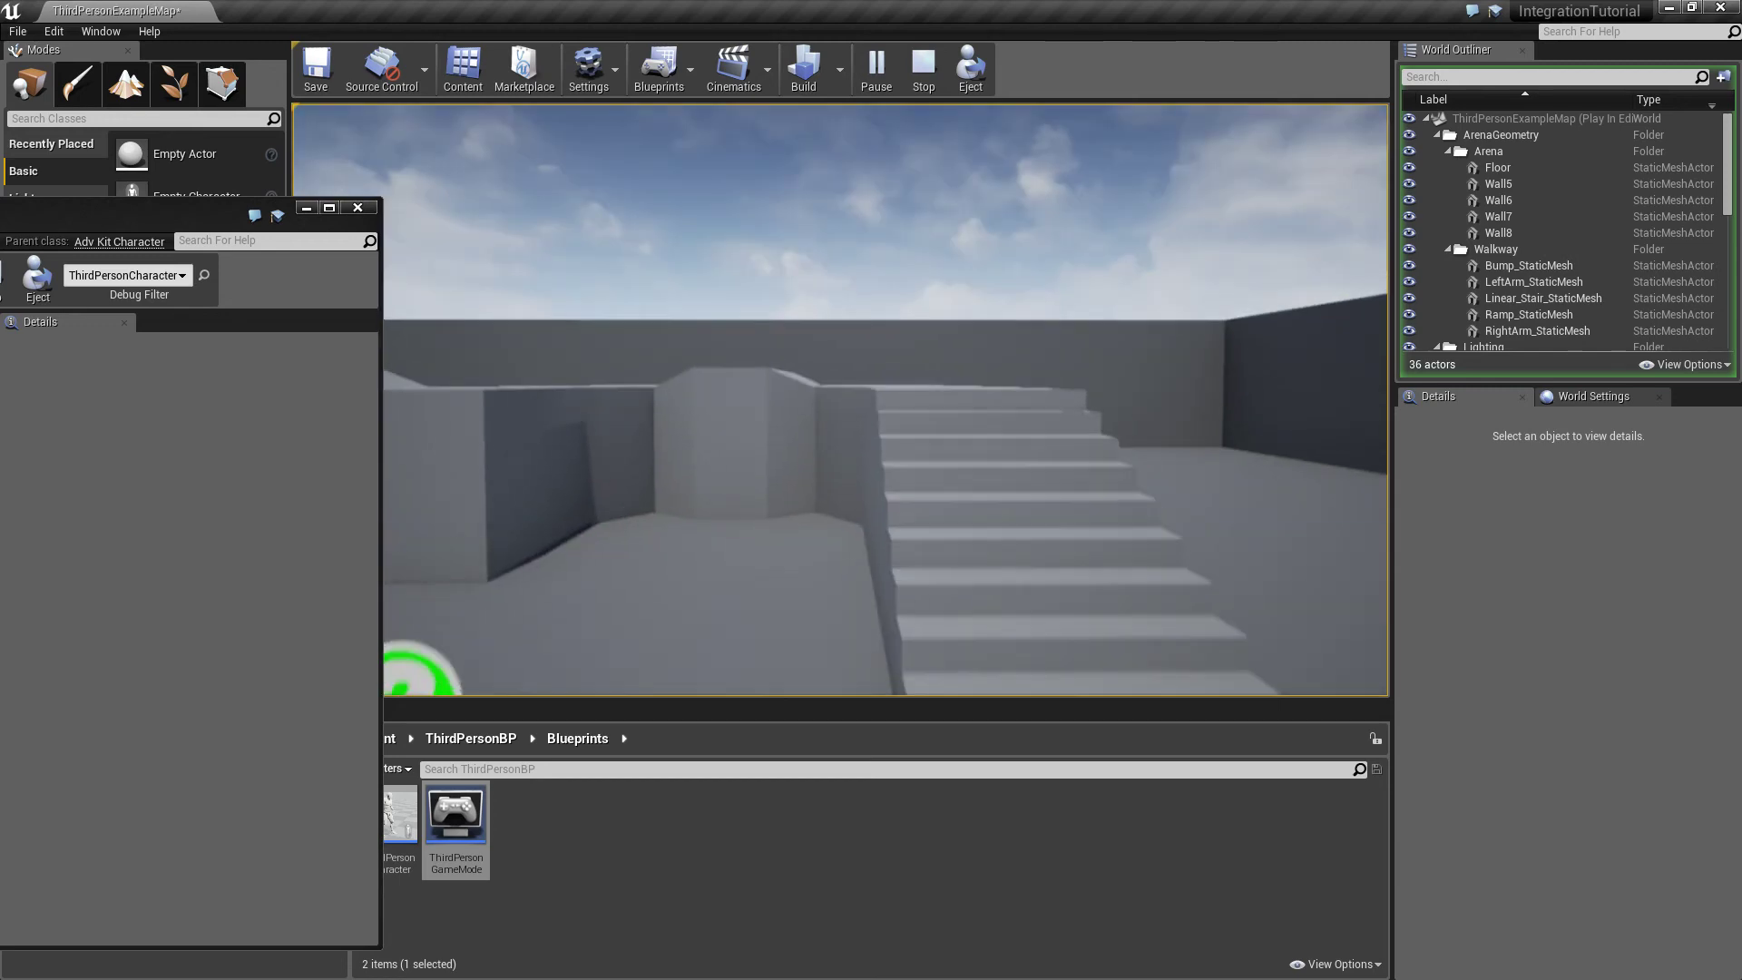
{"action": "key", "text": "space"}
{"action": "key", "text": "d"}
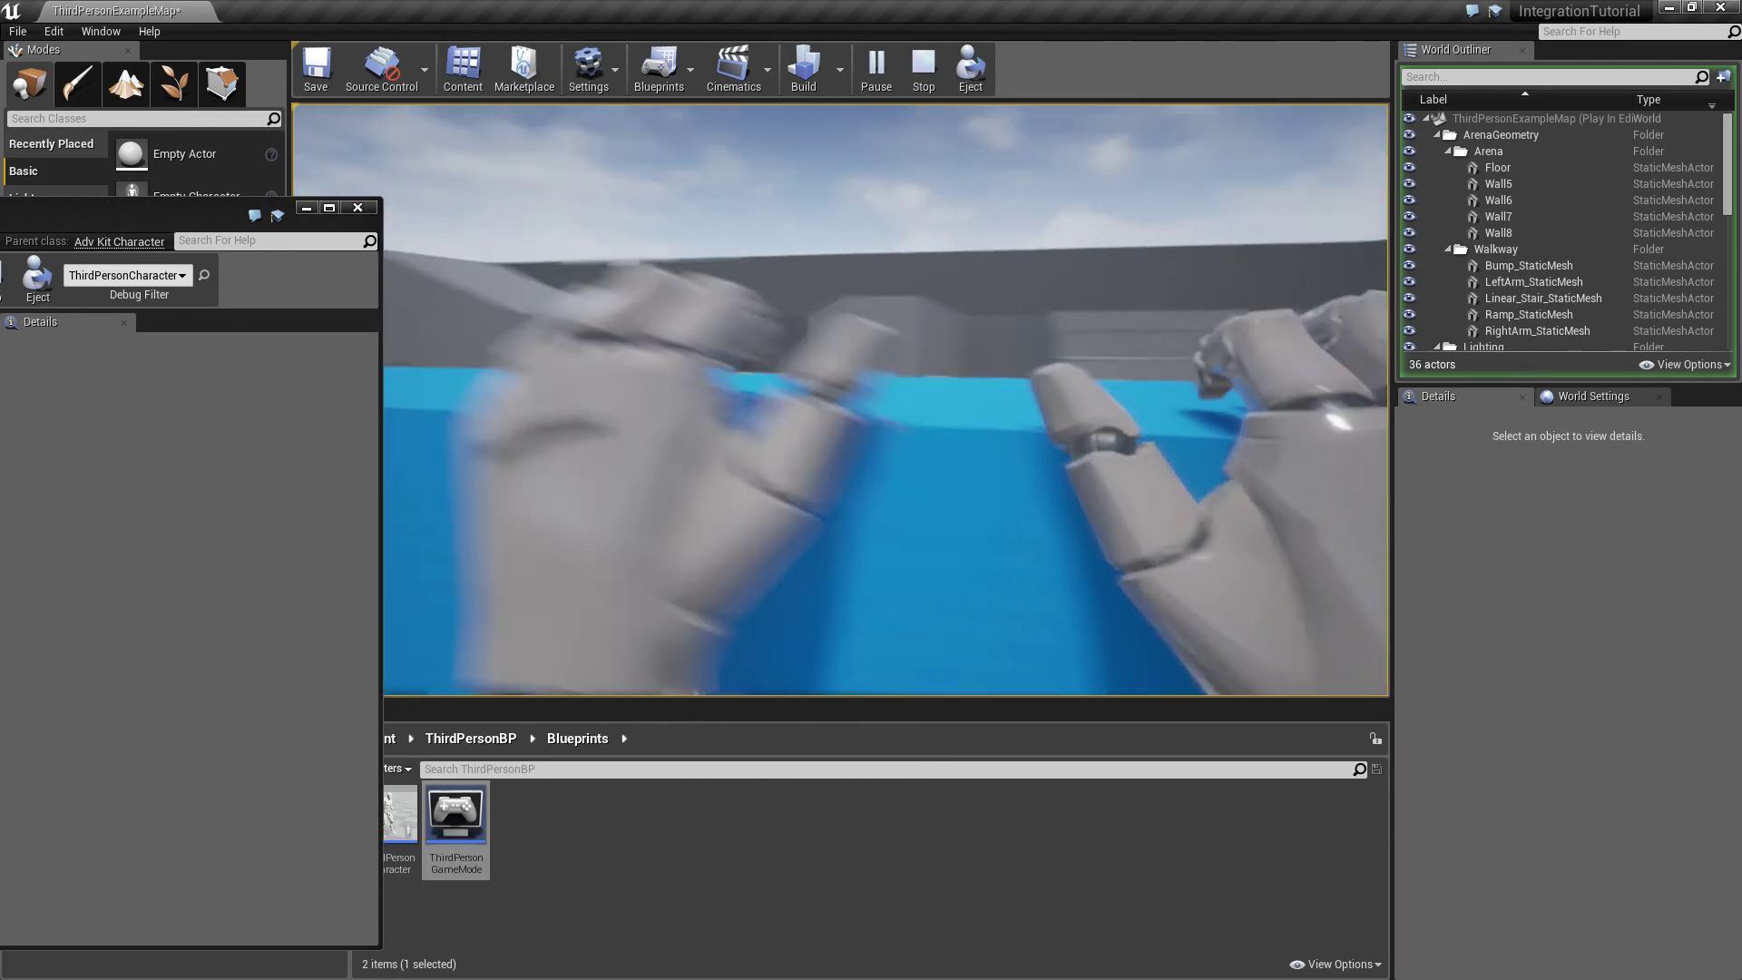
{"action": "key", "text": "a"}
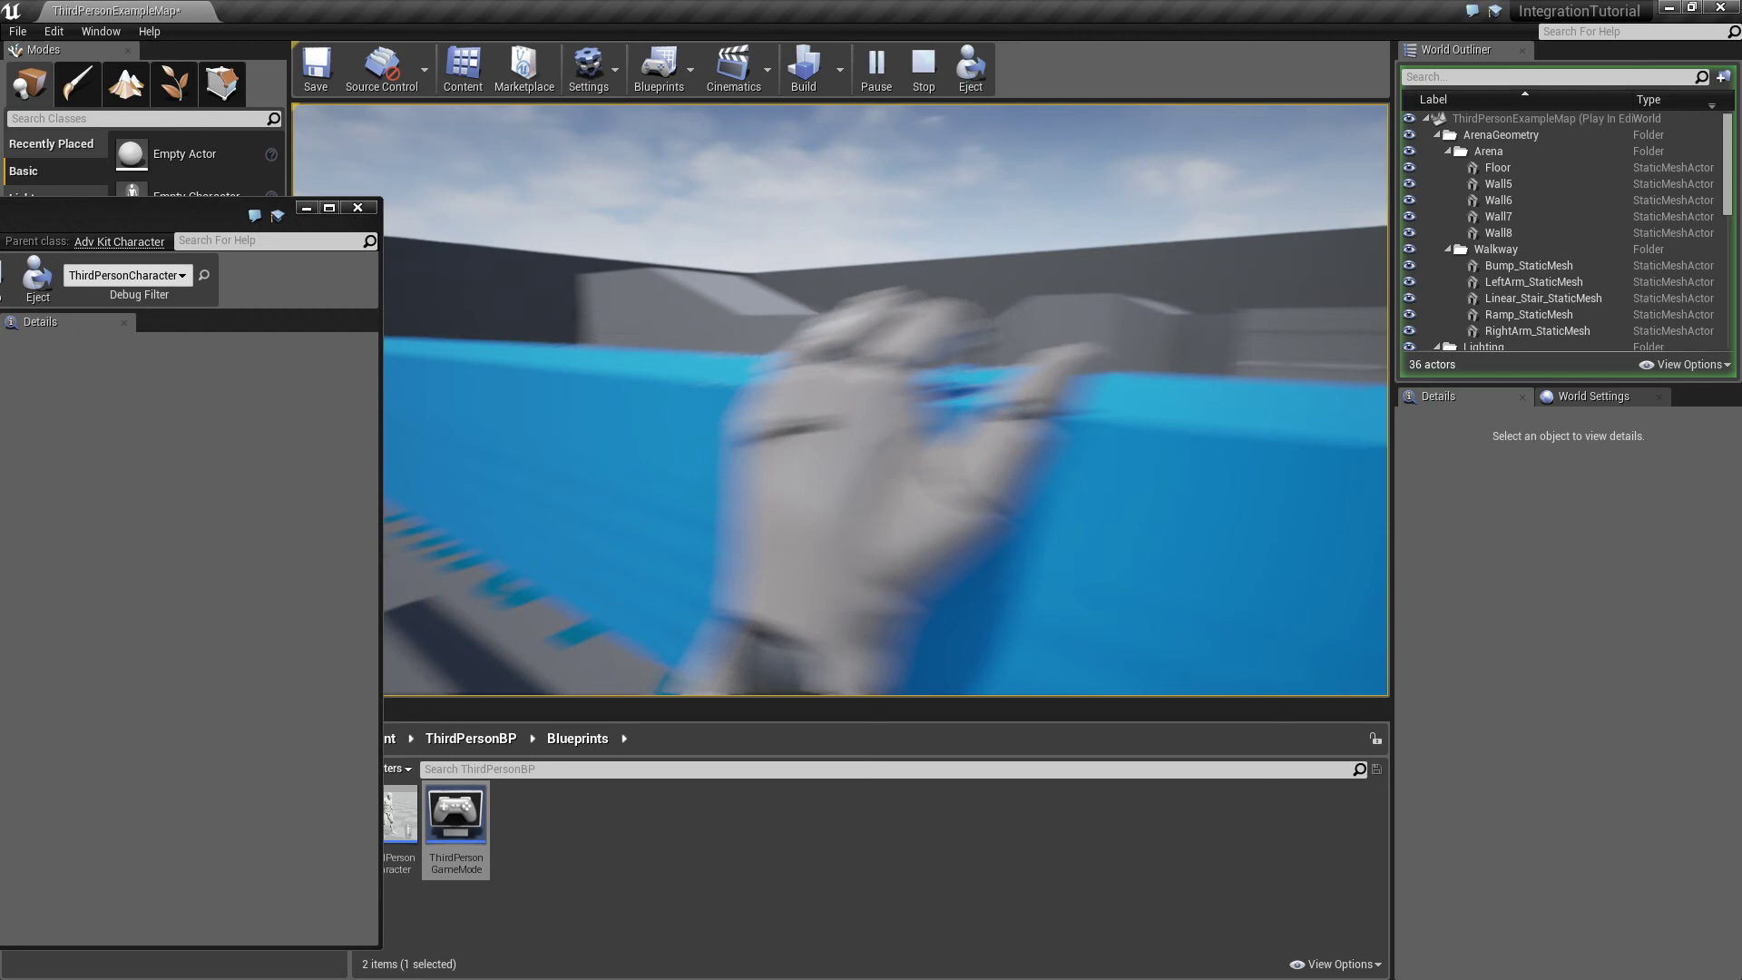
{"action": "key", "text": "w"}
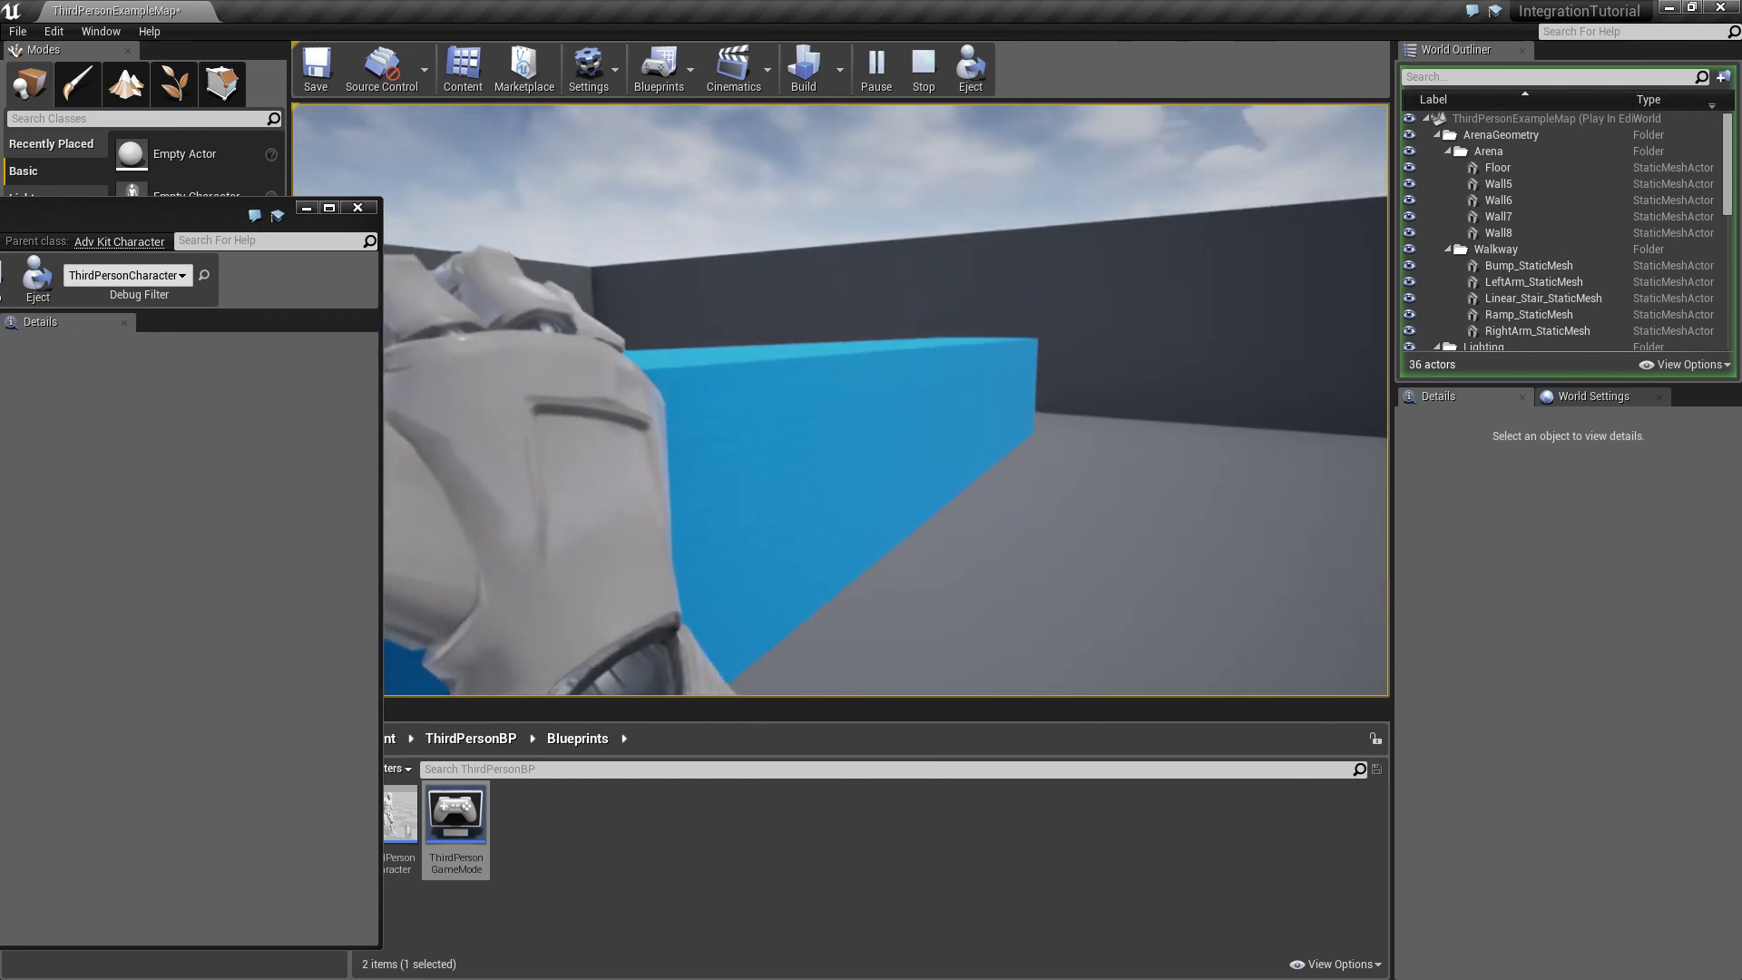
{"action": "key", "text": "space"}
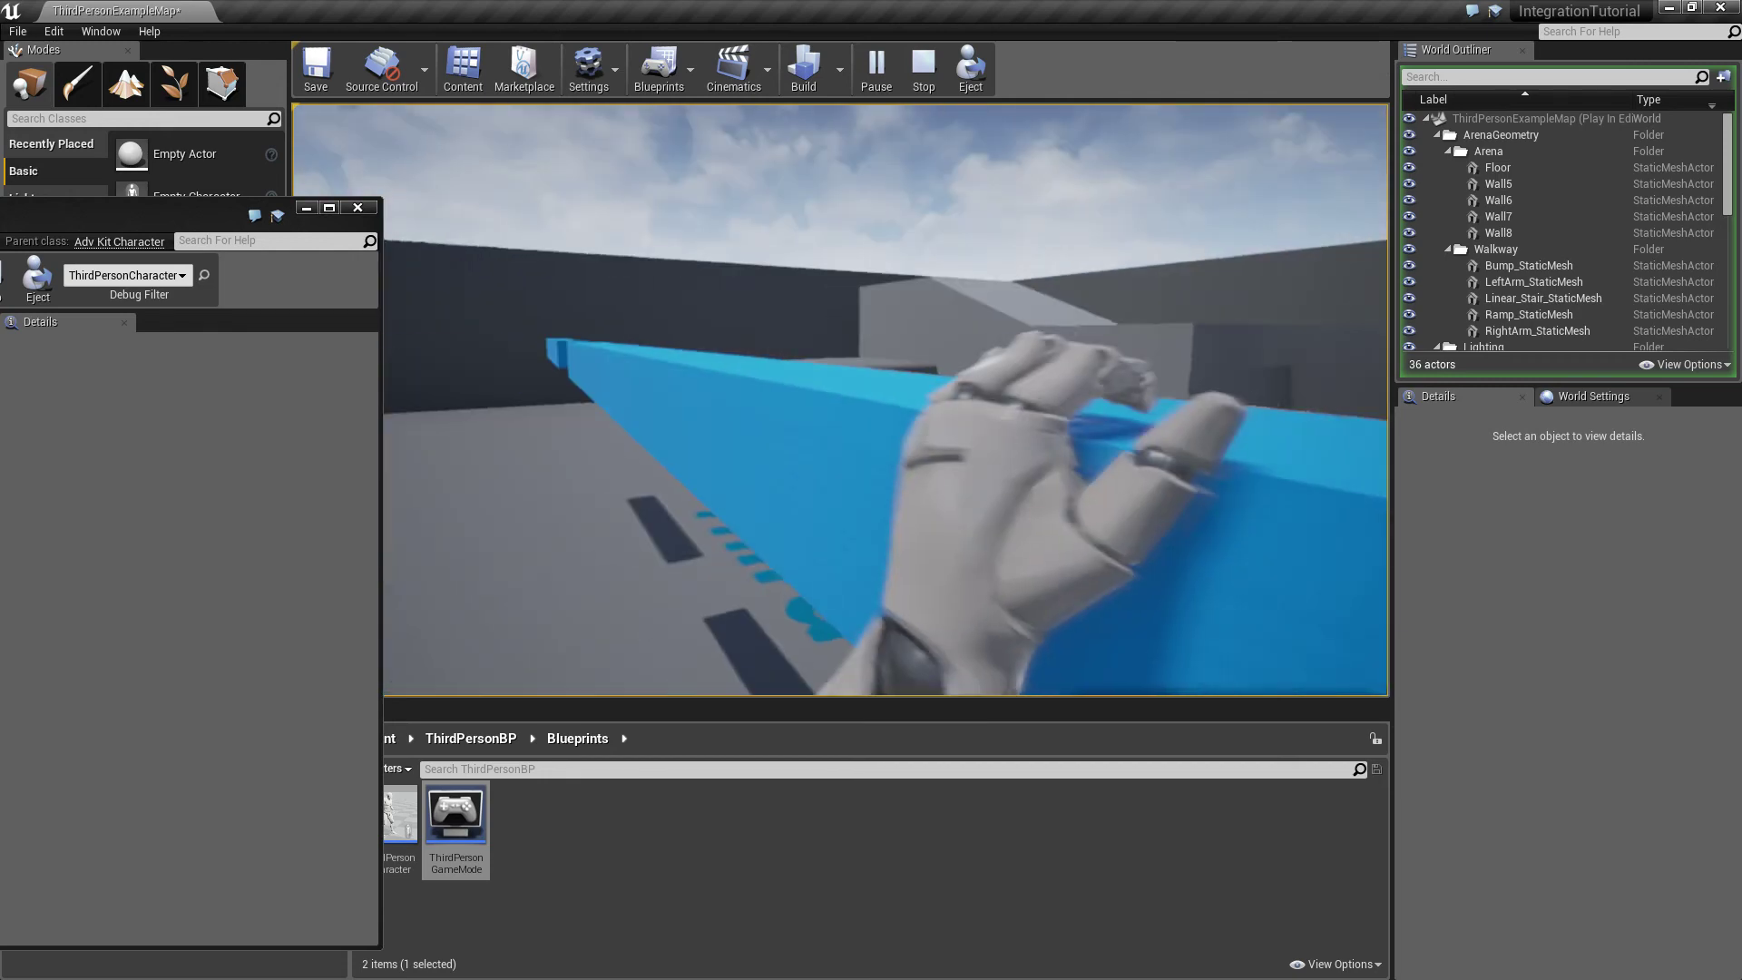
{"action": "key", "text": "Escape"}
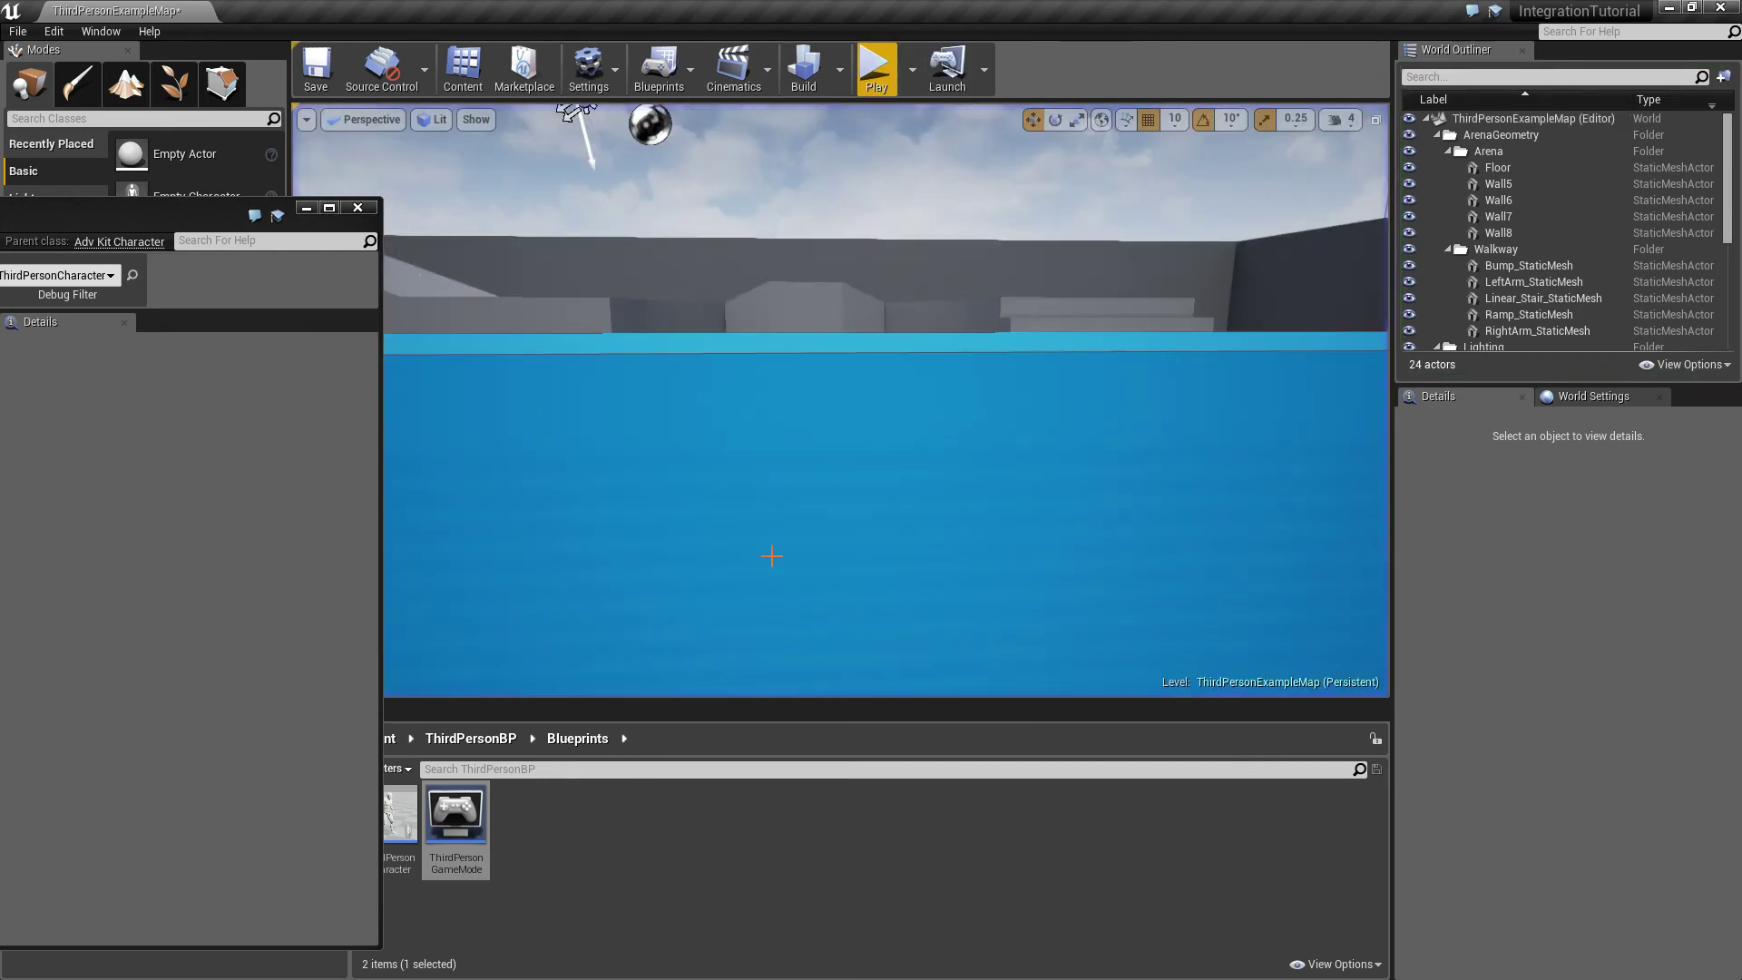
Bring back the blueprint editor, set the AdvKitCameraController's Camera Lerp Speed to 0.0, and compile
{"action": "left_click_drag", "start_coordinate": [127, 210], "coordinate": [1151, 99]}
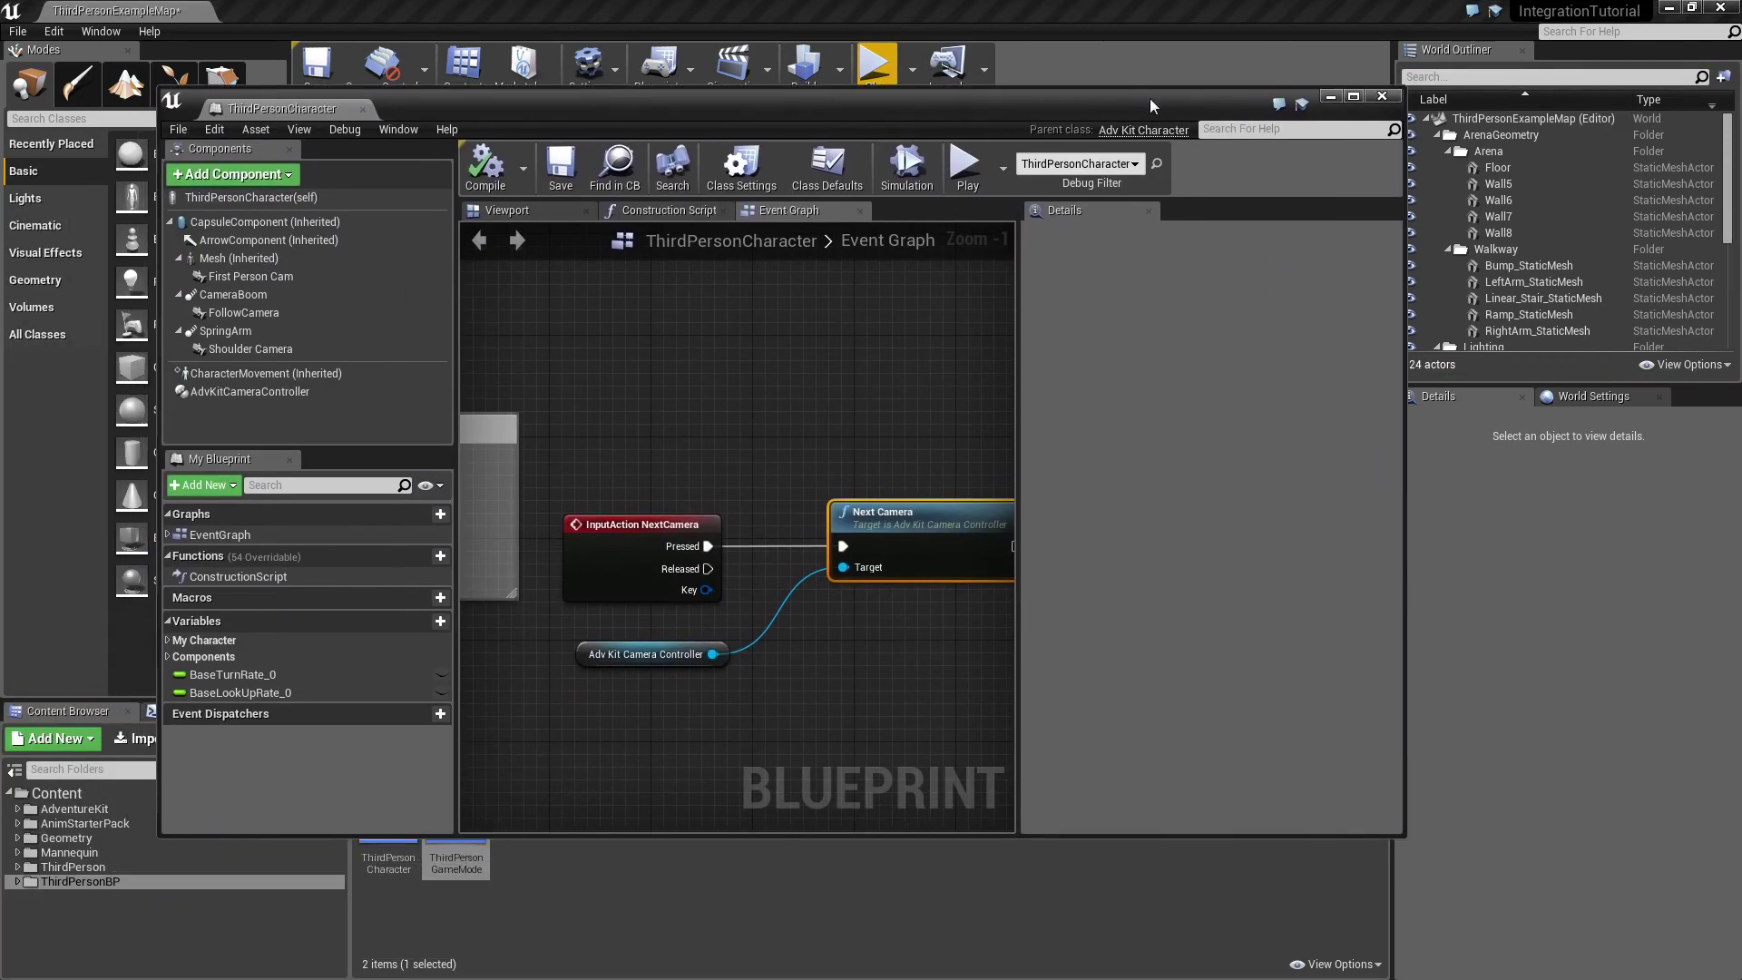
{"action": "left_click", "coordinate": [268, 394]}
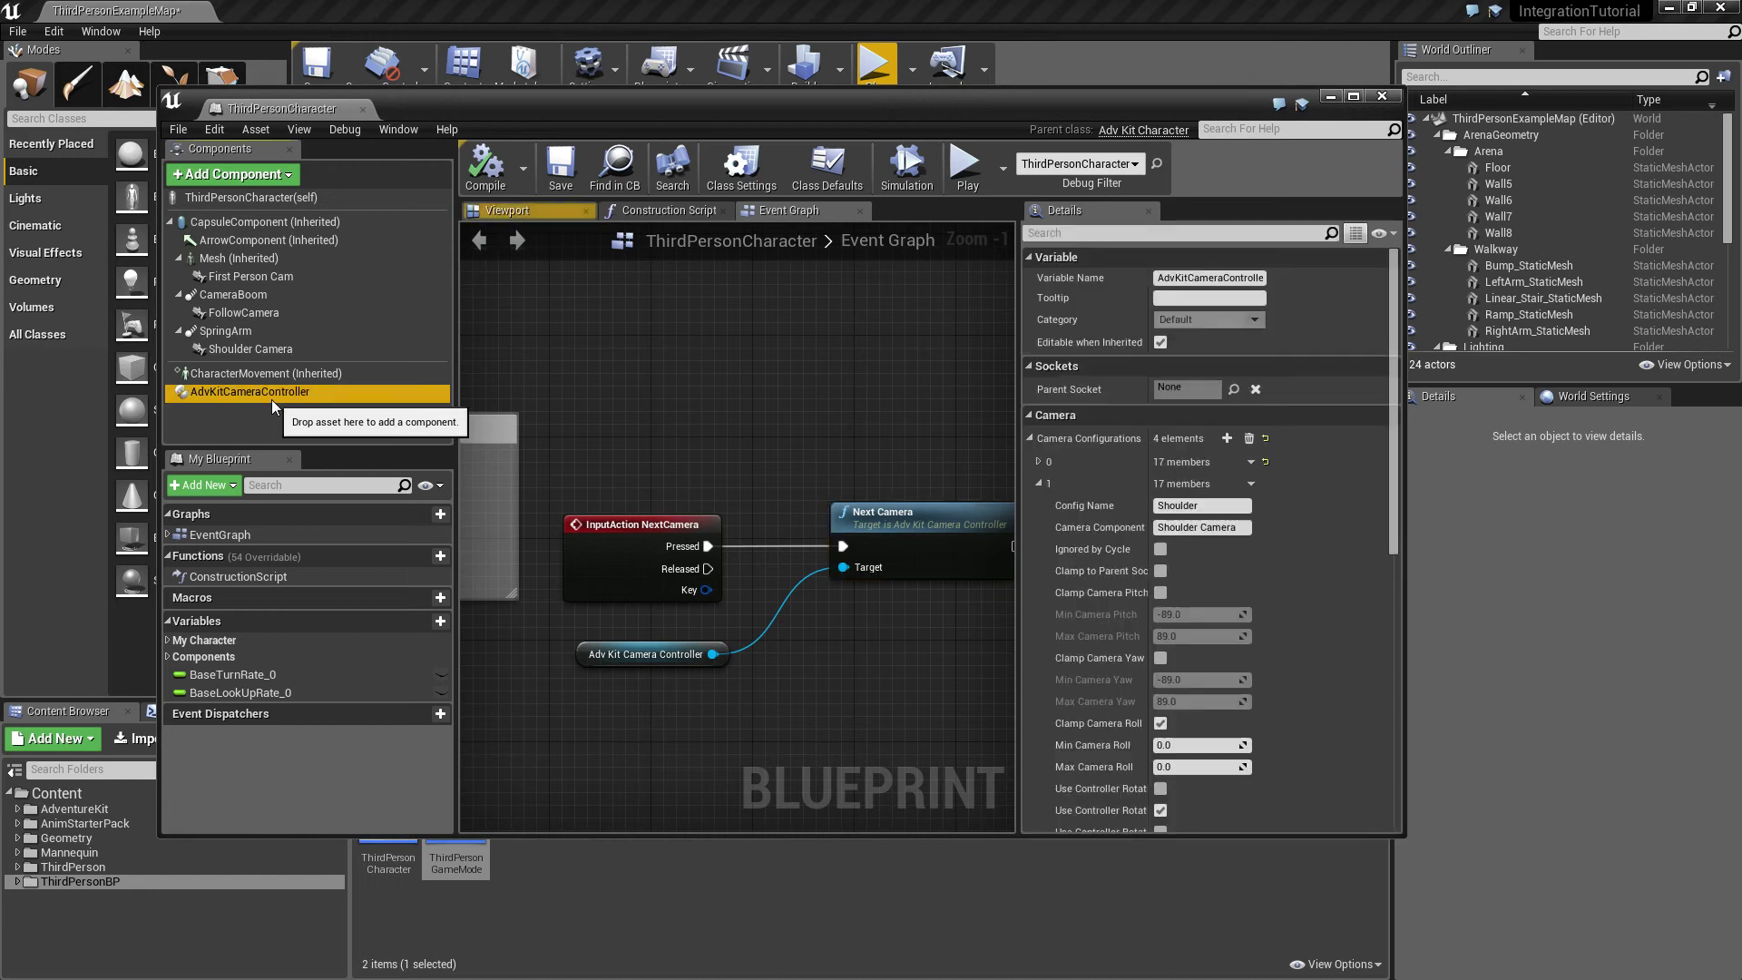
{"action": "left_click", "coordinate": [1028, 439]}
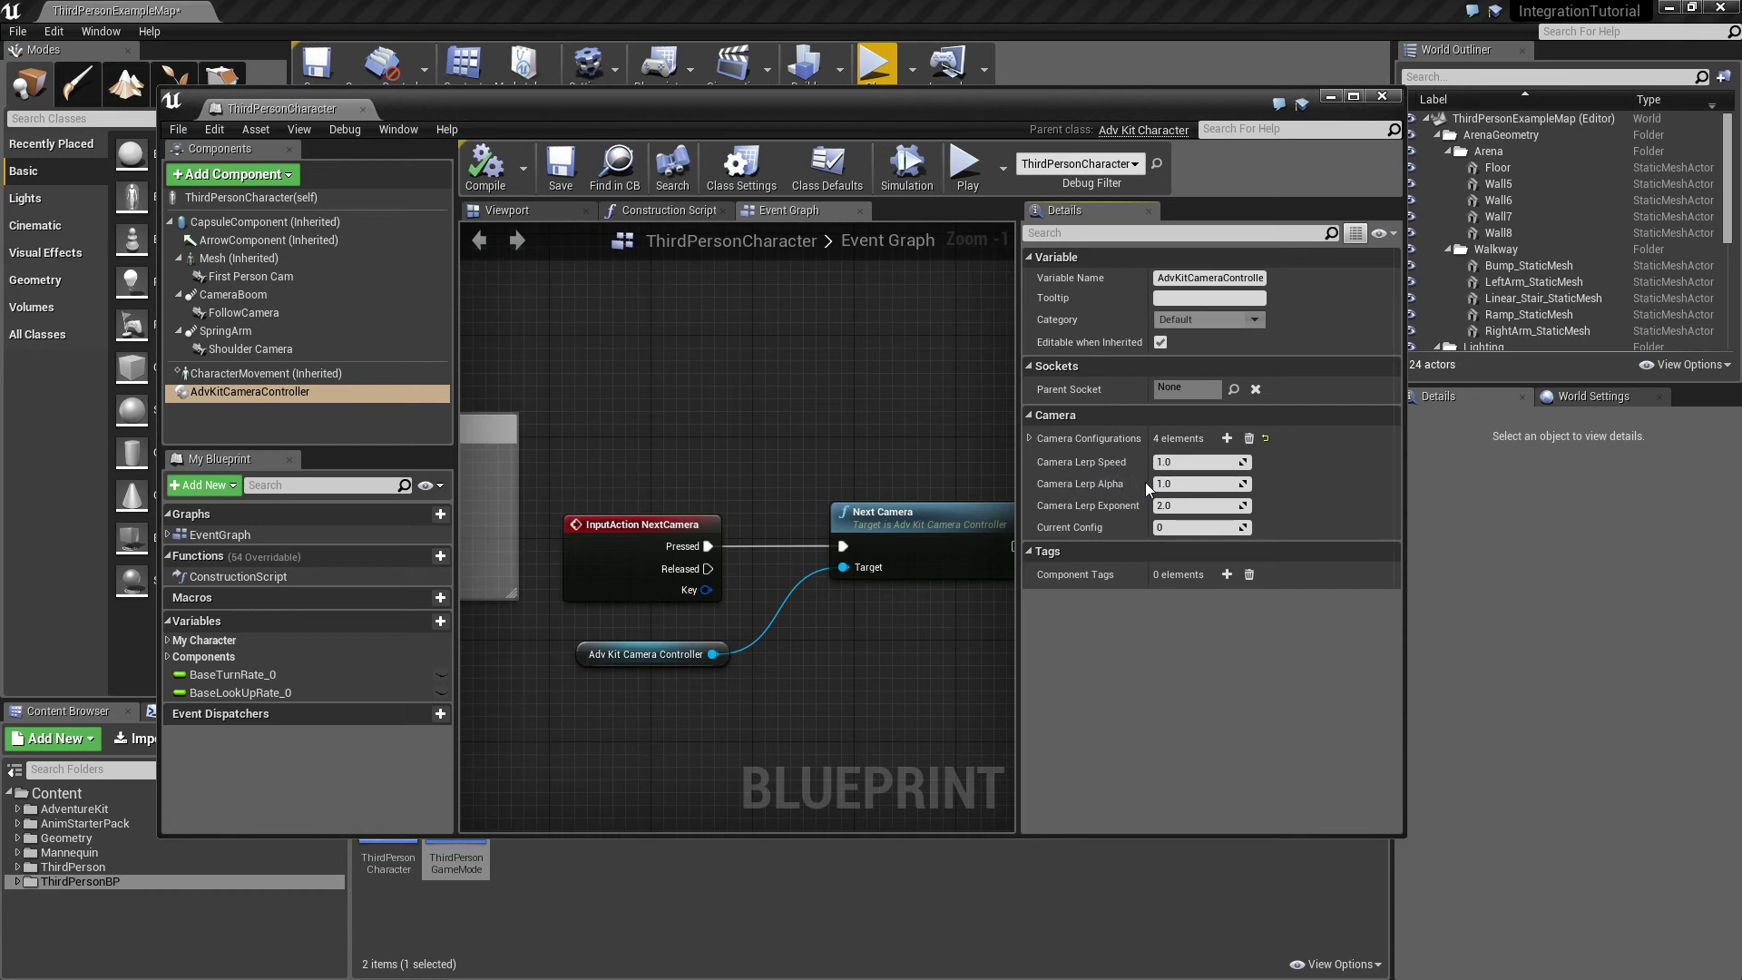
{"action": "left_click_drag", "start_coordinate": [1148, 483], "coordinate": [1161, 483]}
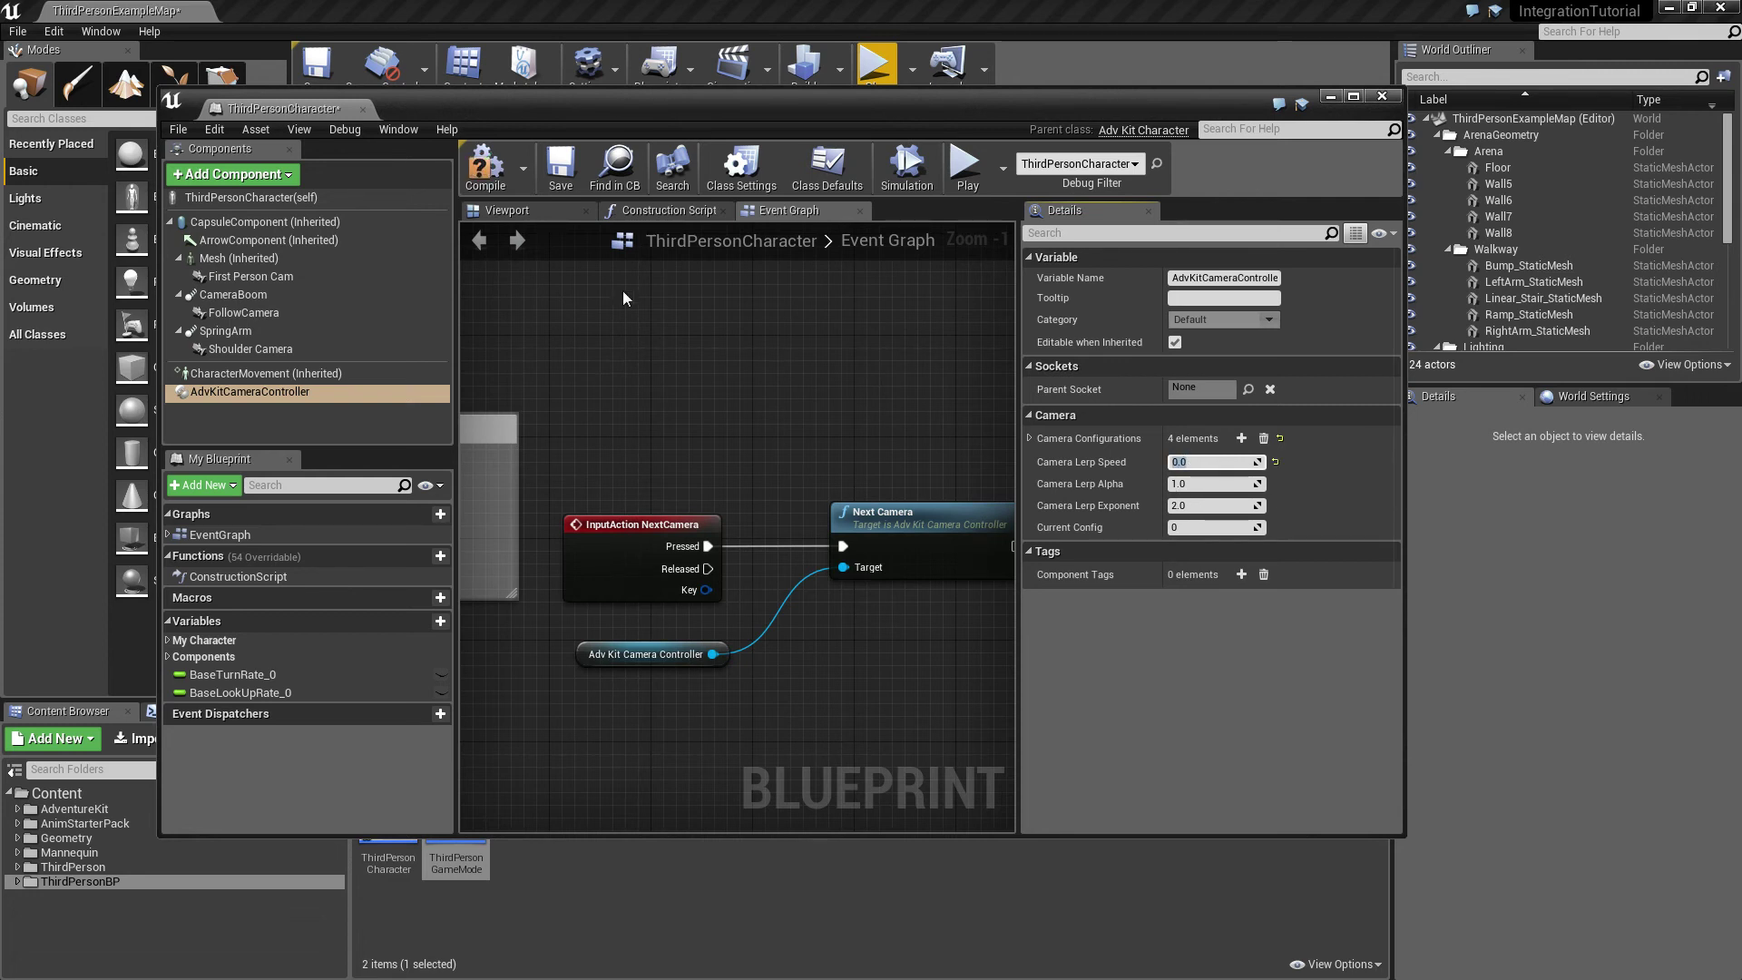
{"action": "left_click", "coordinate": [485, 166]}
Move the blueprint editor aside, play the level, switch repeatedly between cameras to check the transitions, and stop
{"action": "left_click_drag", "start_coordinate": [1036, 116], "coordinate": [358, 450]}
{"action": "left_click", "coordinate": [876, 68]}
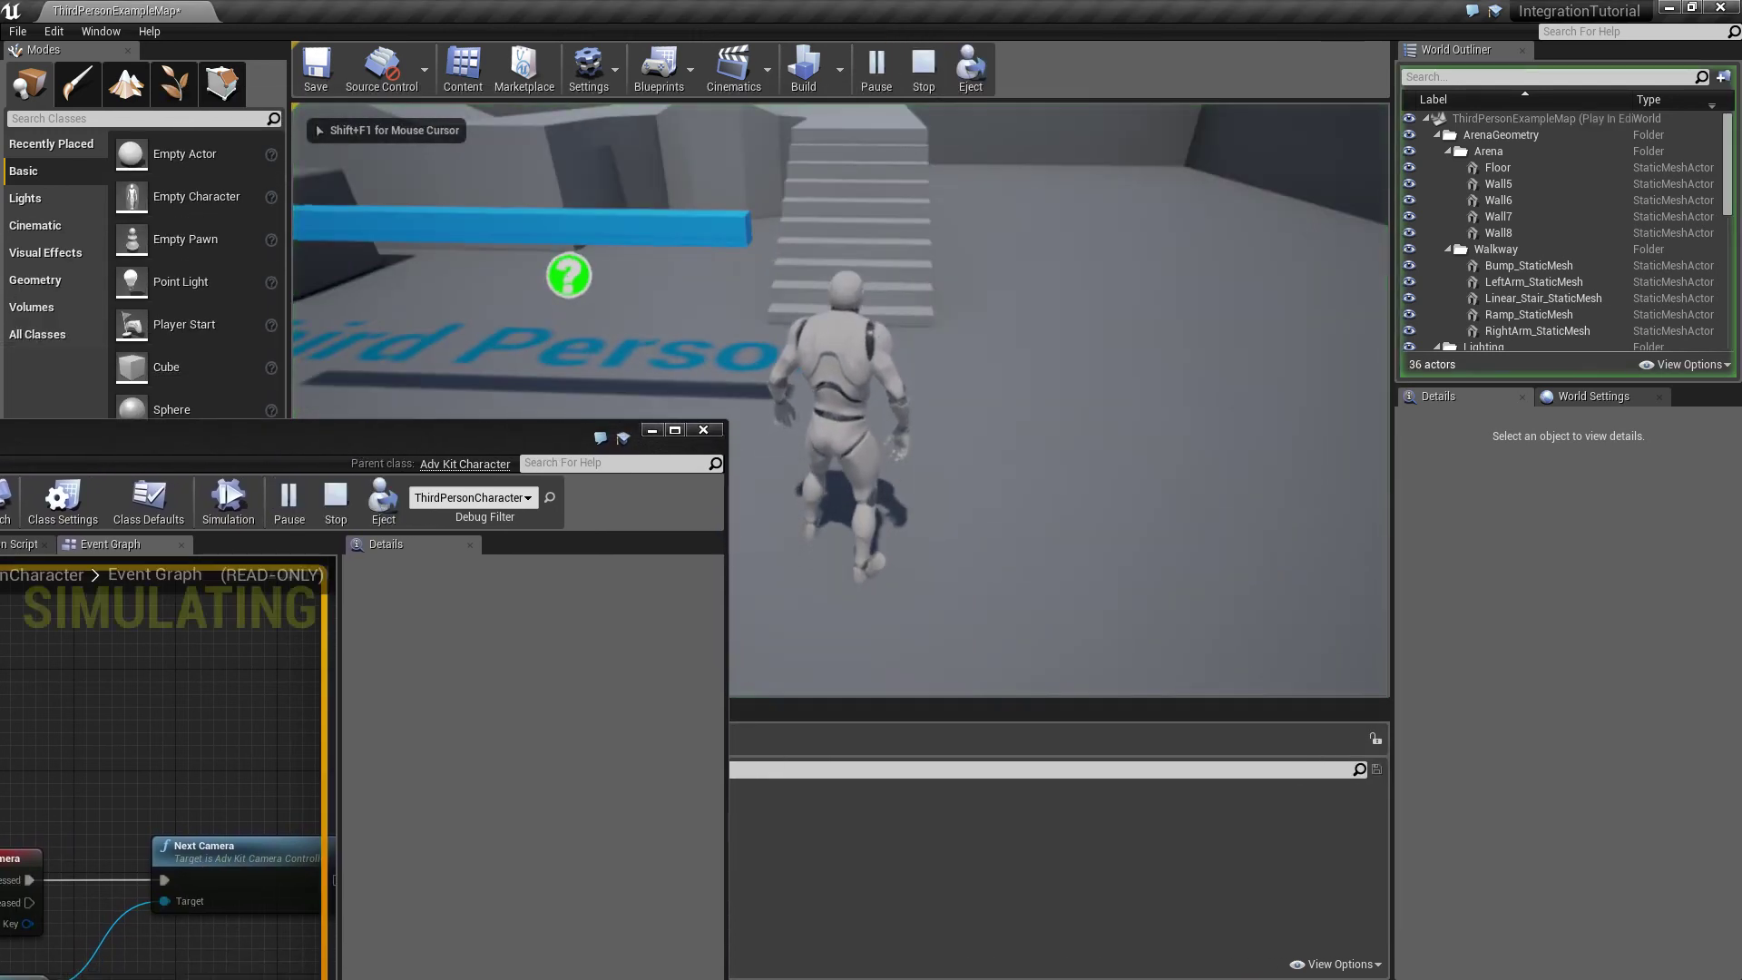
{"action": "key", "text": "c"}
{"action": "key", "text": "c"}
{"action": "key", "text": "c"}
{"action": "key", "text": "c"}
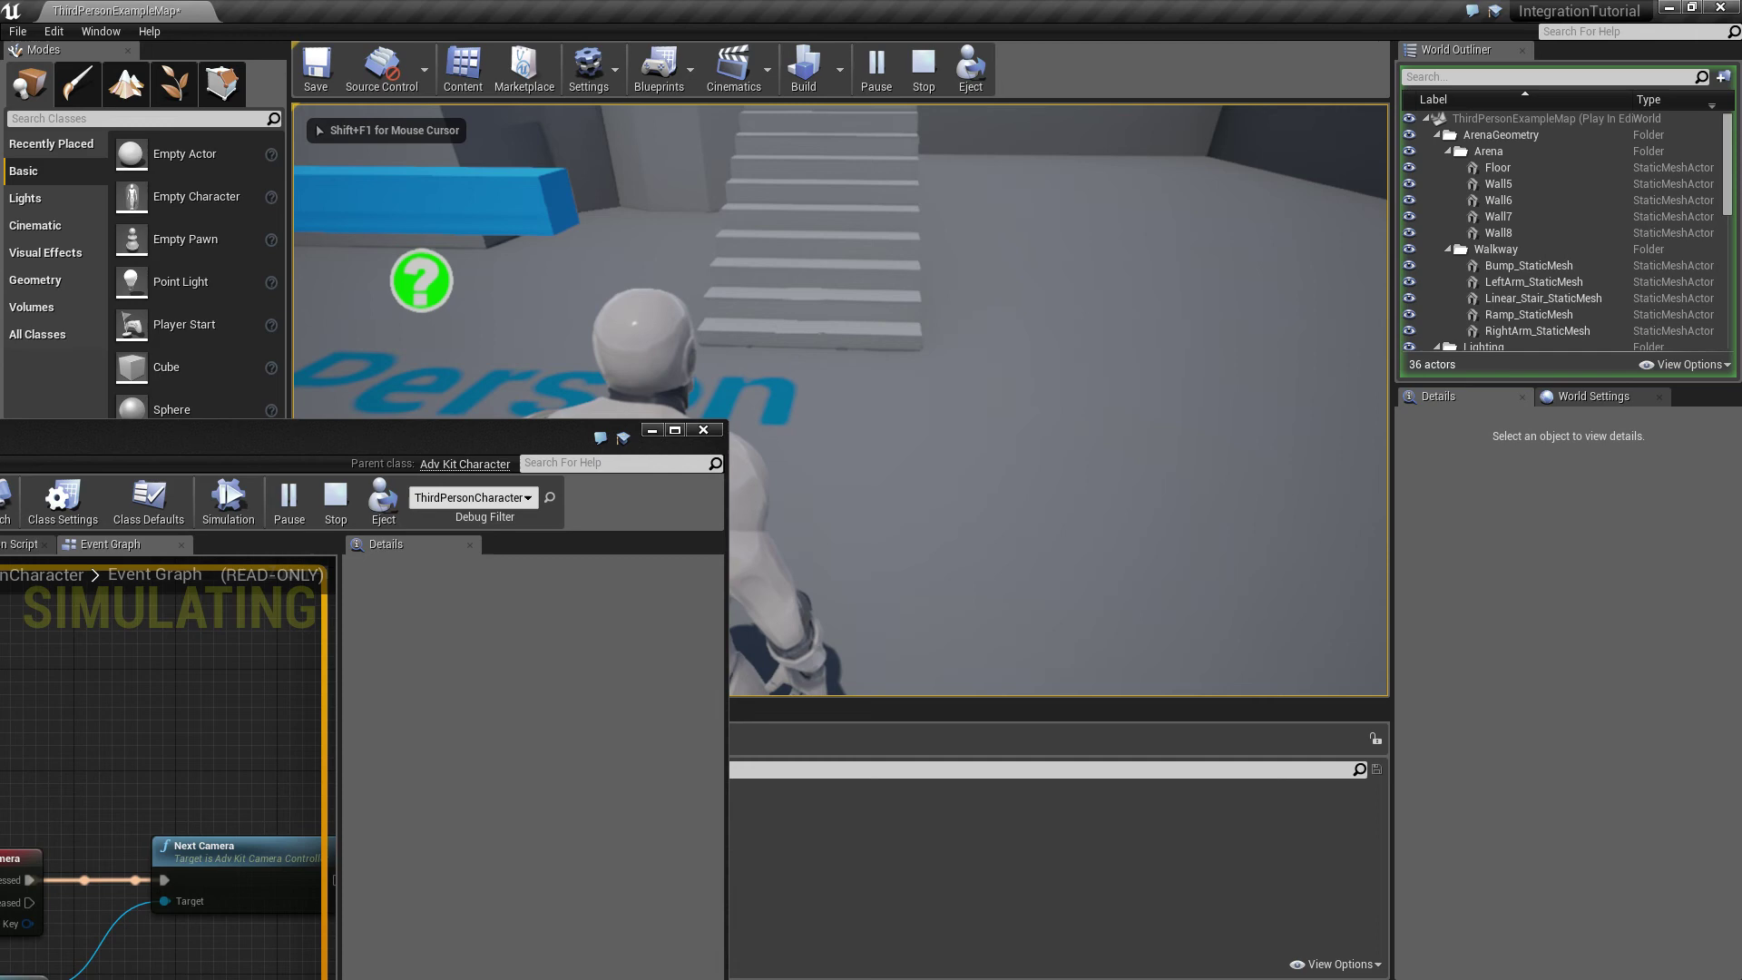
{"action": "key", "text": "c"}
{"action": "key", "text": "Escape"}
Set the AdvKitCameraController's Camera Lerp Speed to 0.1 and play-test the camera transitions in the level
{"action": "left_click_drag", "start_coordinate": [515, 435], "coordinate": [1251, 35]}
{"action": "left_click", "coordinate": [309, 335]}
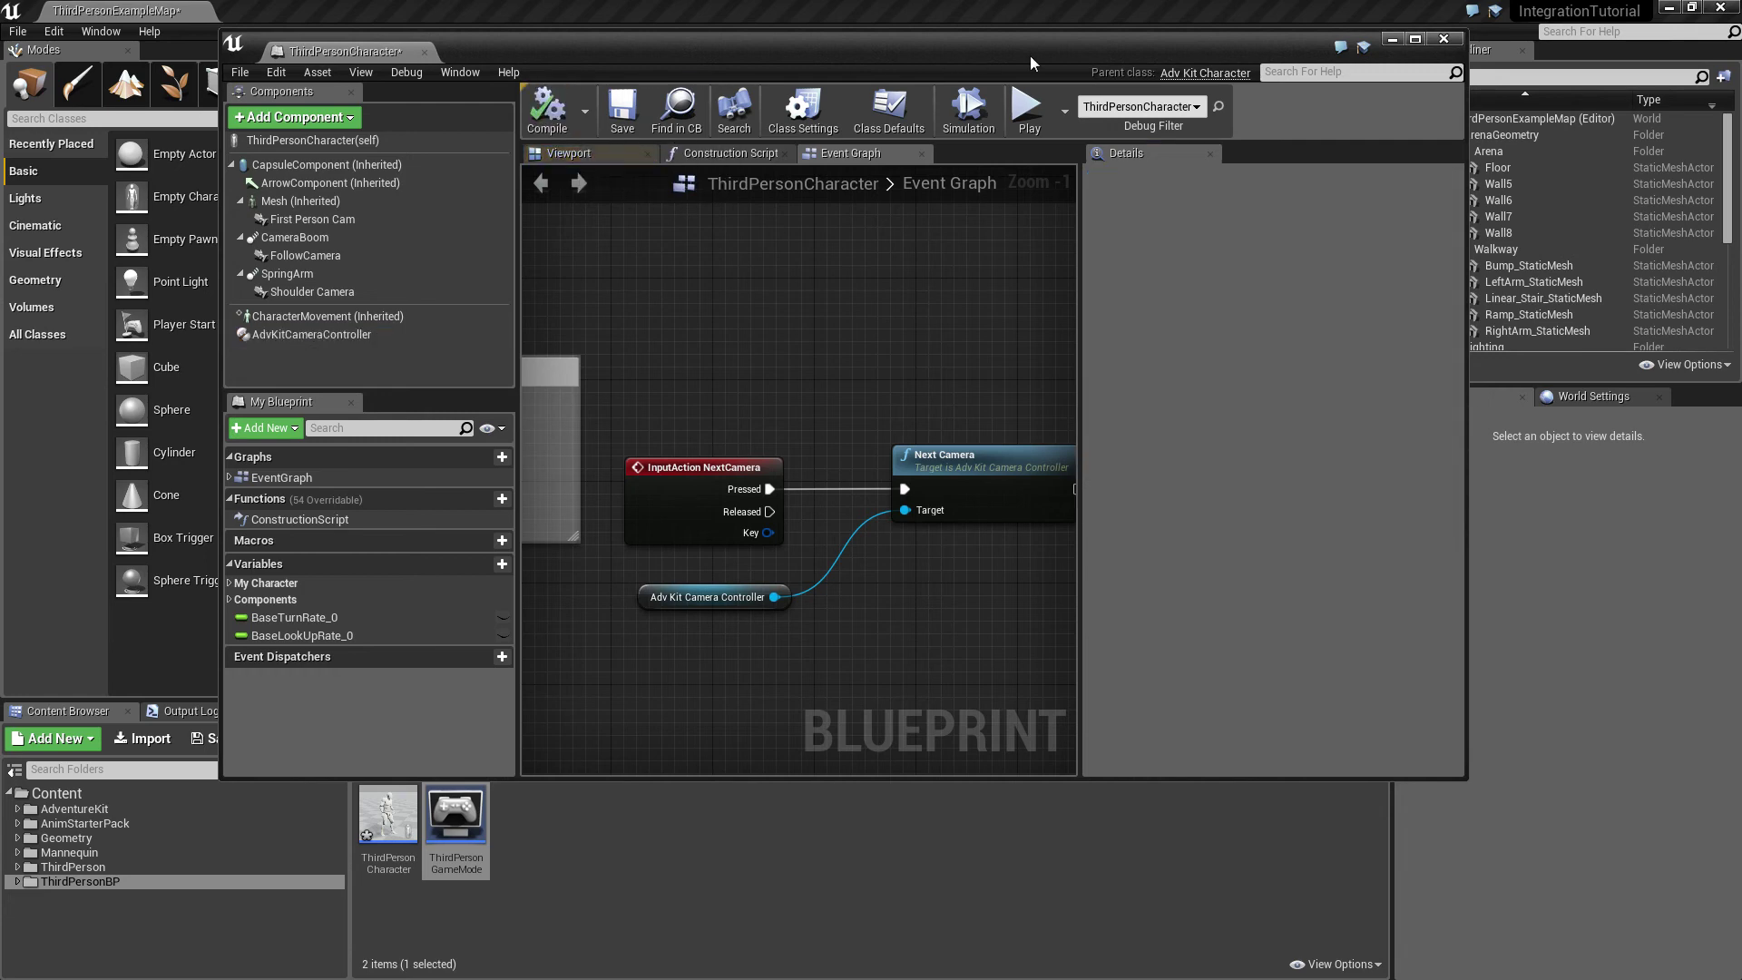
{"action": "left_click_drag", "start_coordinate": [1255, 45], "coordinate": [254, 232]}
{"action": "left_click", "coordinate": [877, 69]}
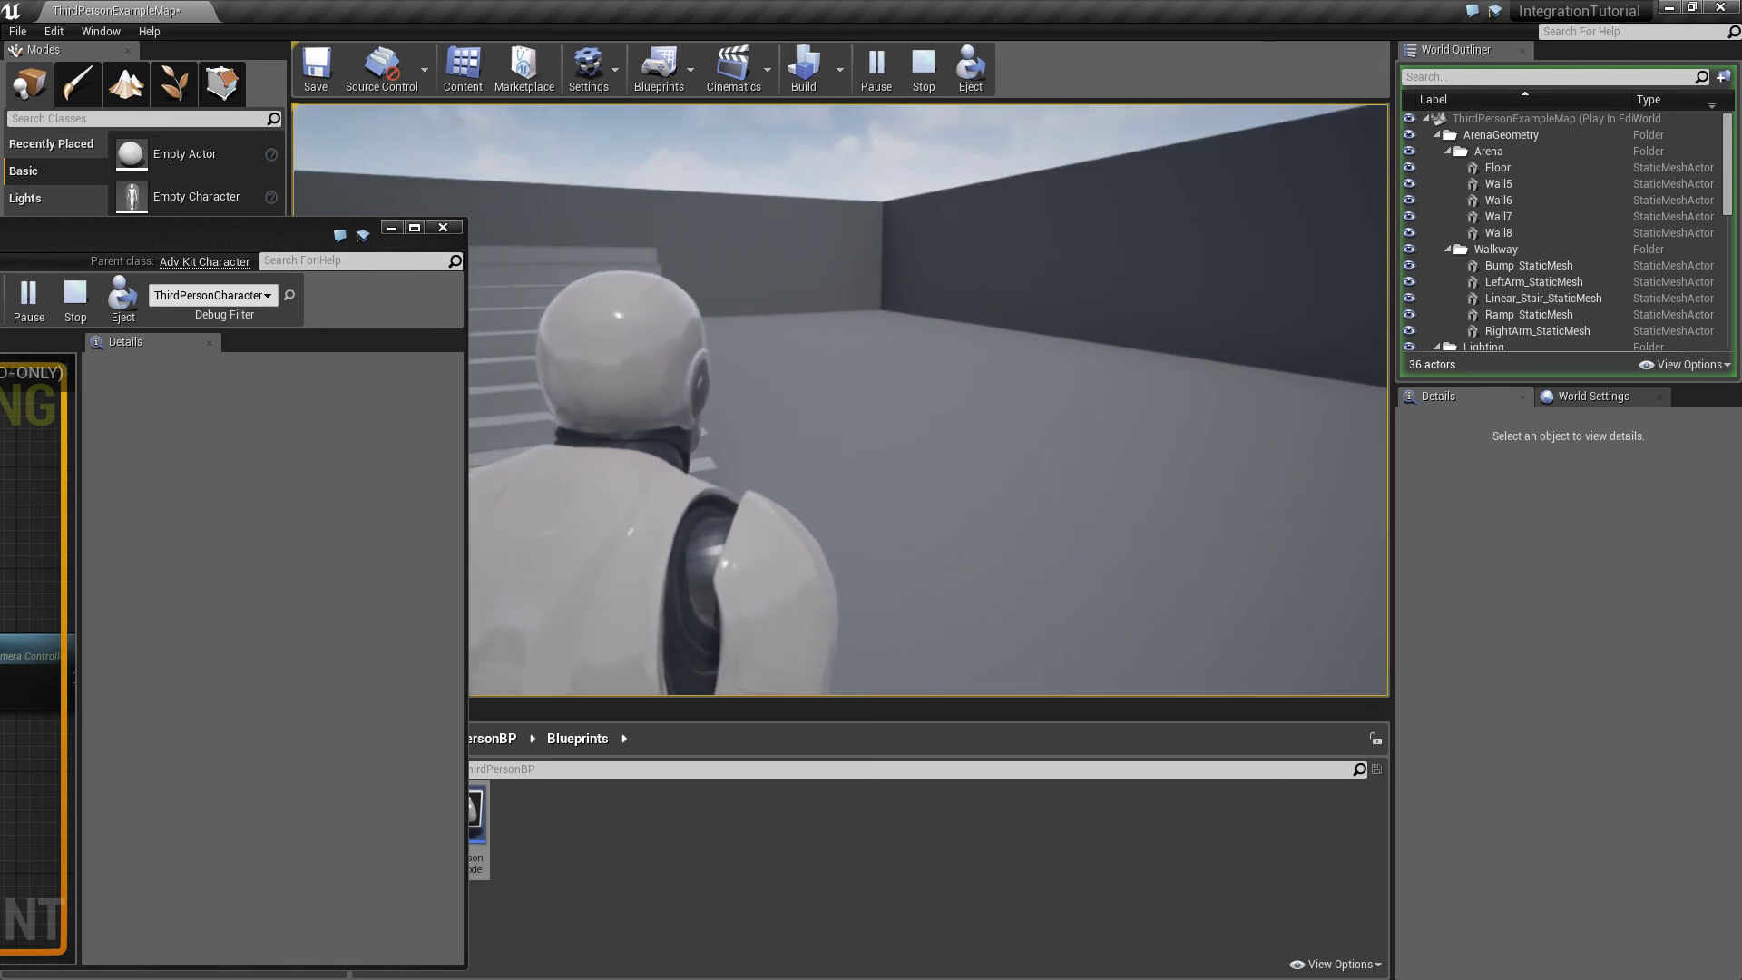
{"action": "key", "text": "s"}
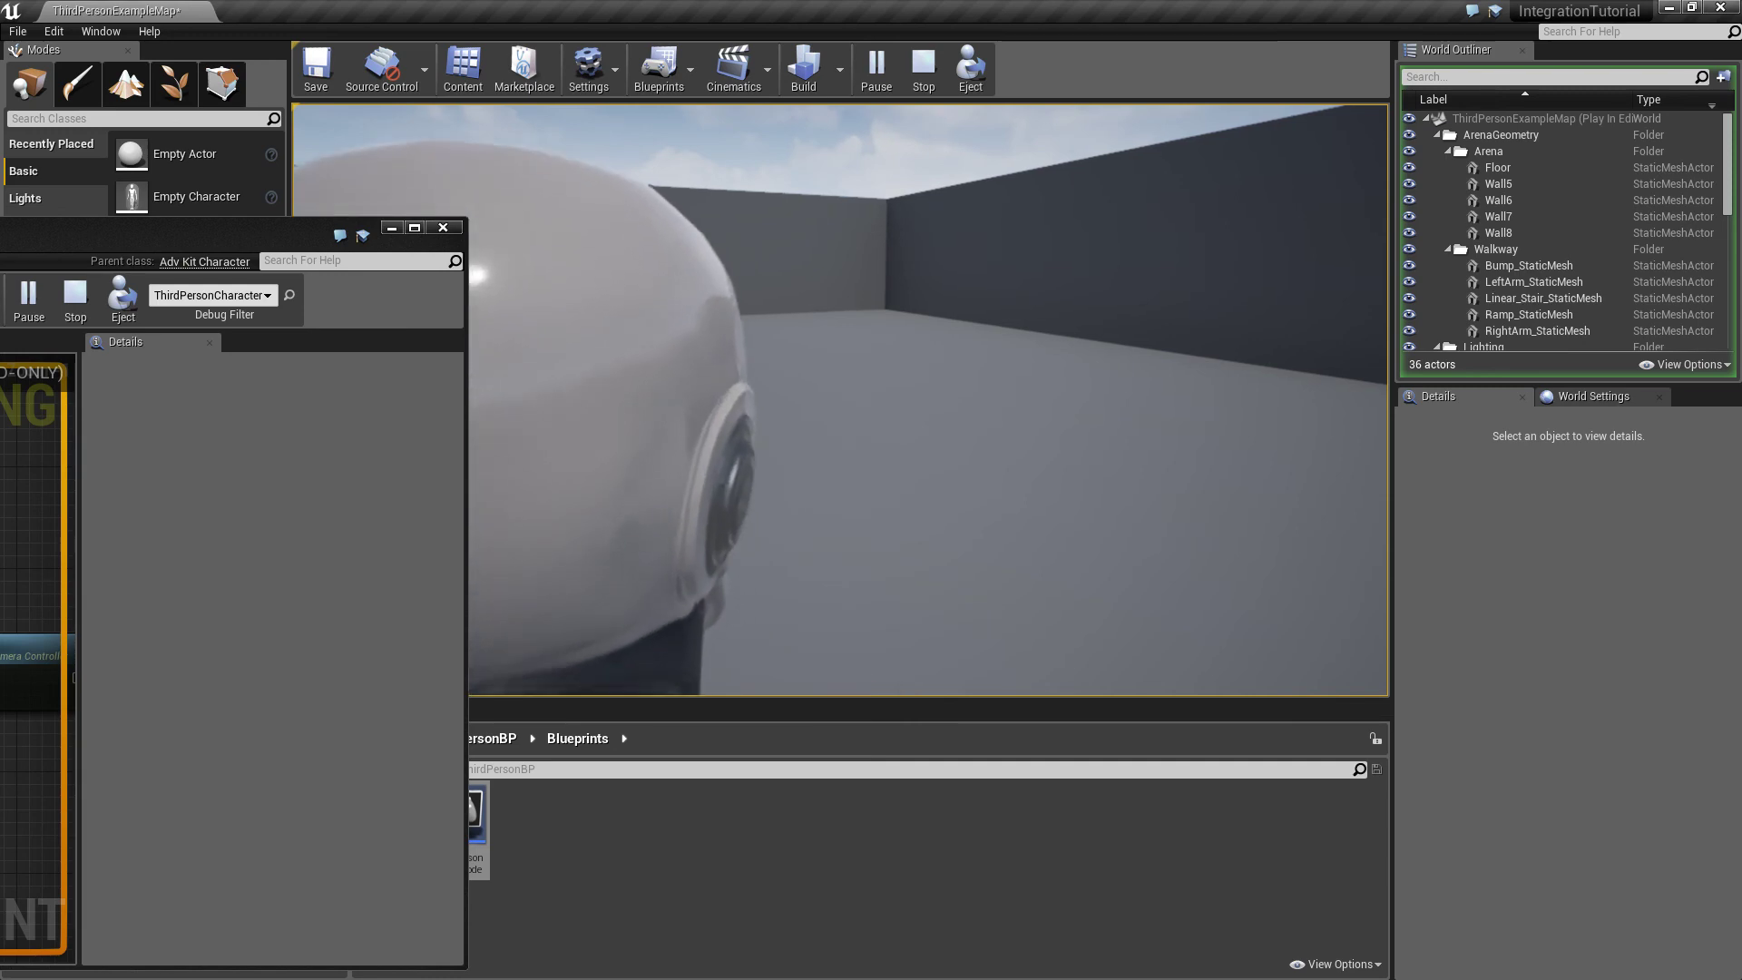
{"action": "key", "text": "a"}
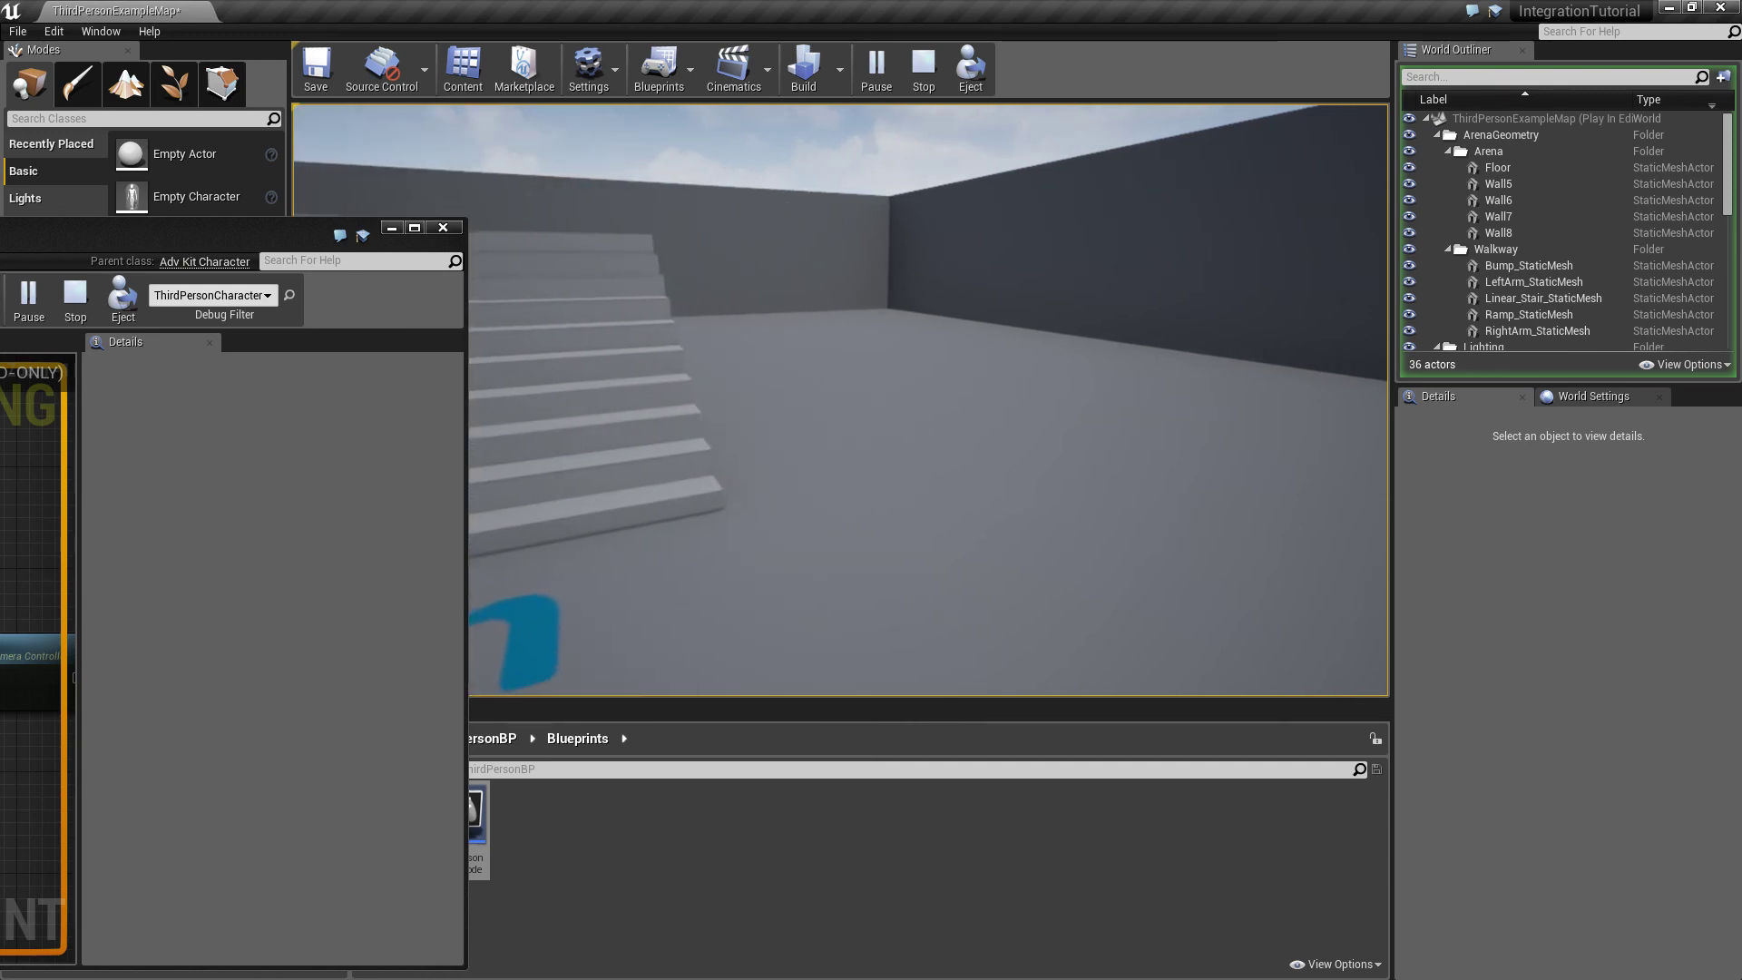
{"action": "key", "text": "Escape"}
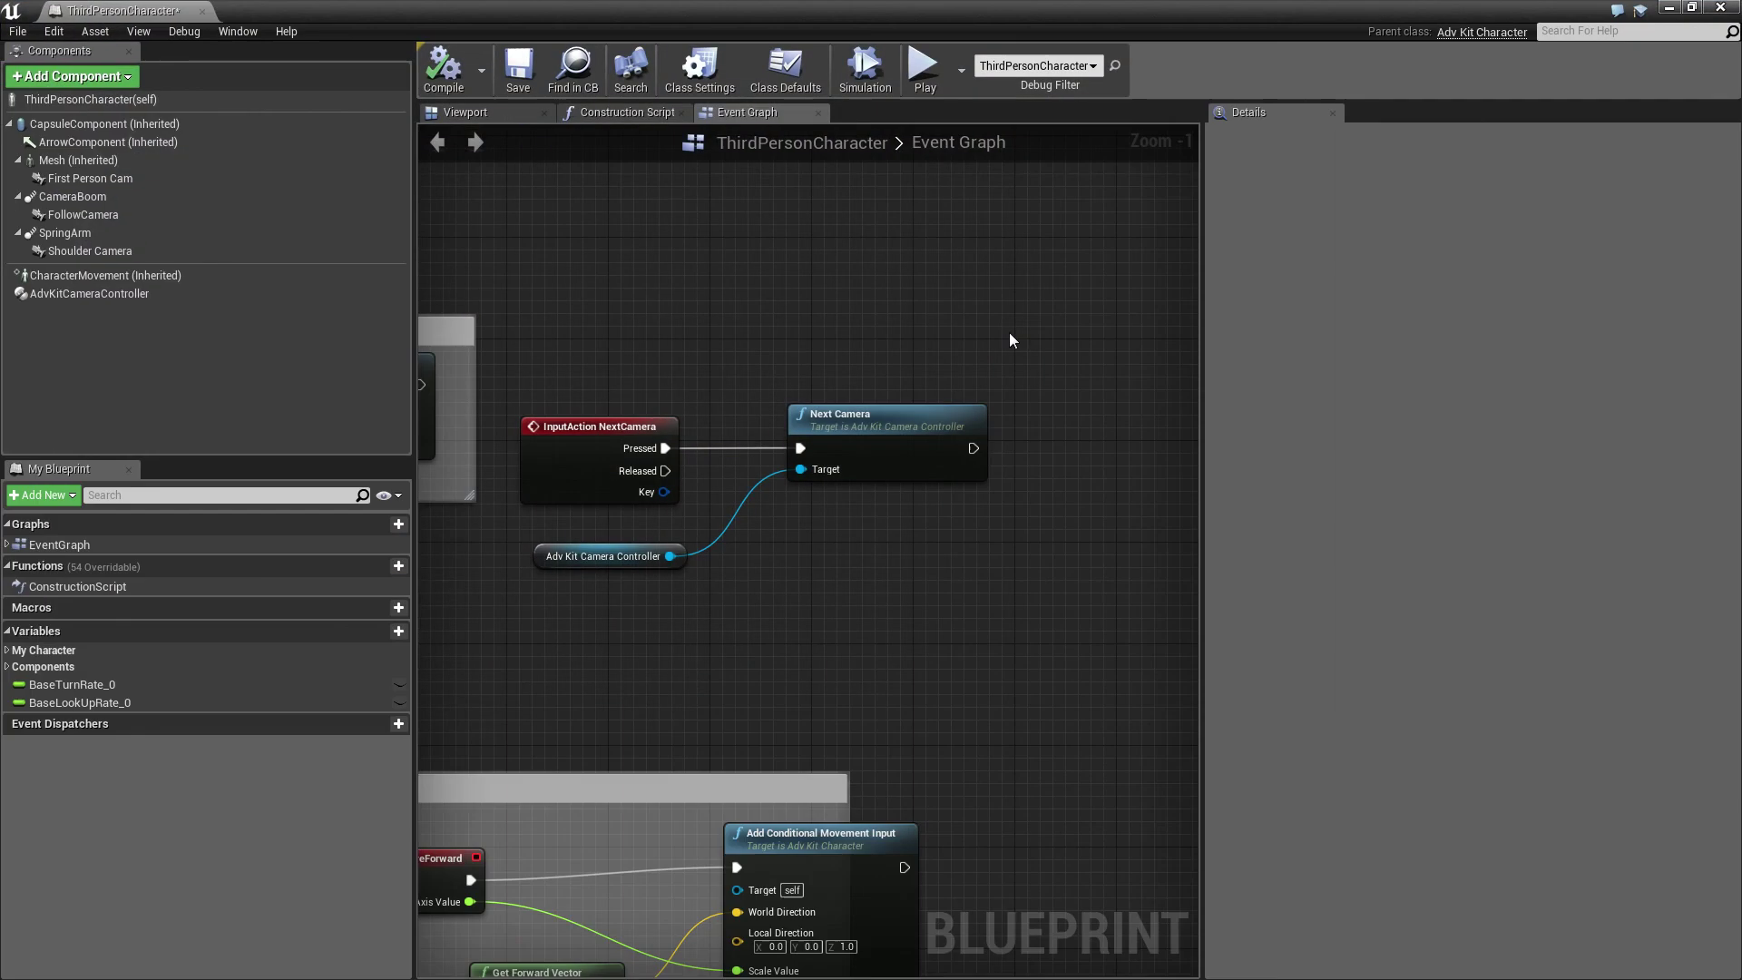
Add a new element to the AdvKitCameraController's Camera Configurations and name its config My Custom Cam
{"action": "right_click_drag", "start_coordinate": [1092, 441], "coordinate": [1092, 491]}
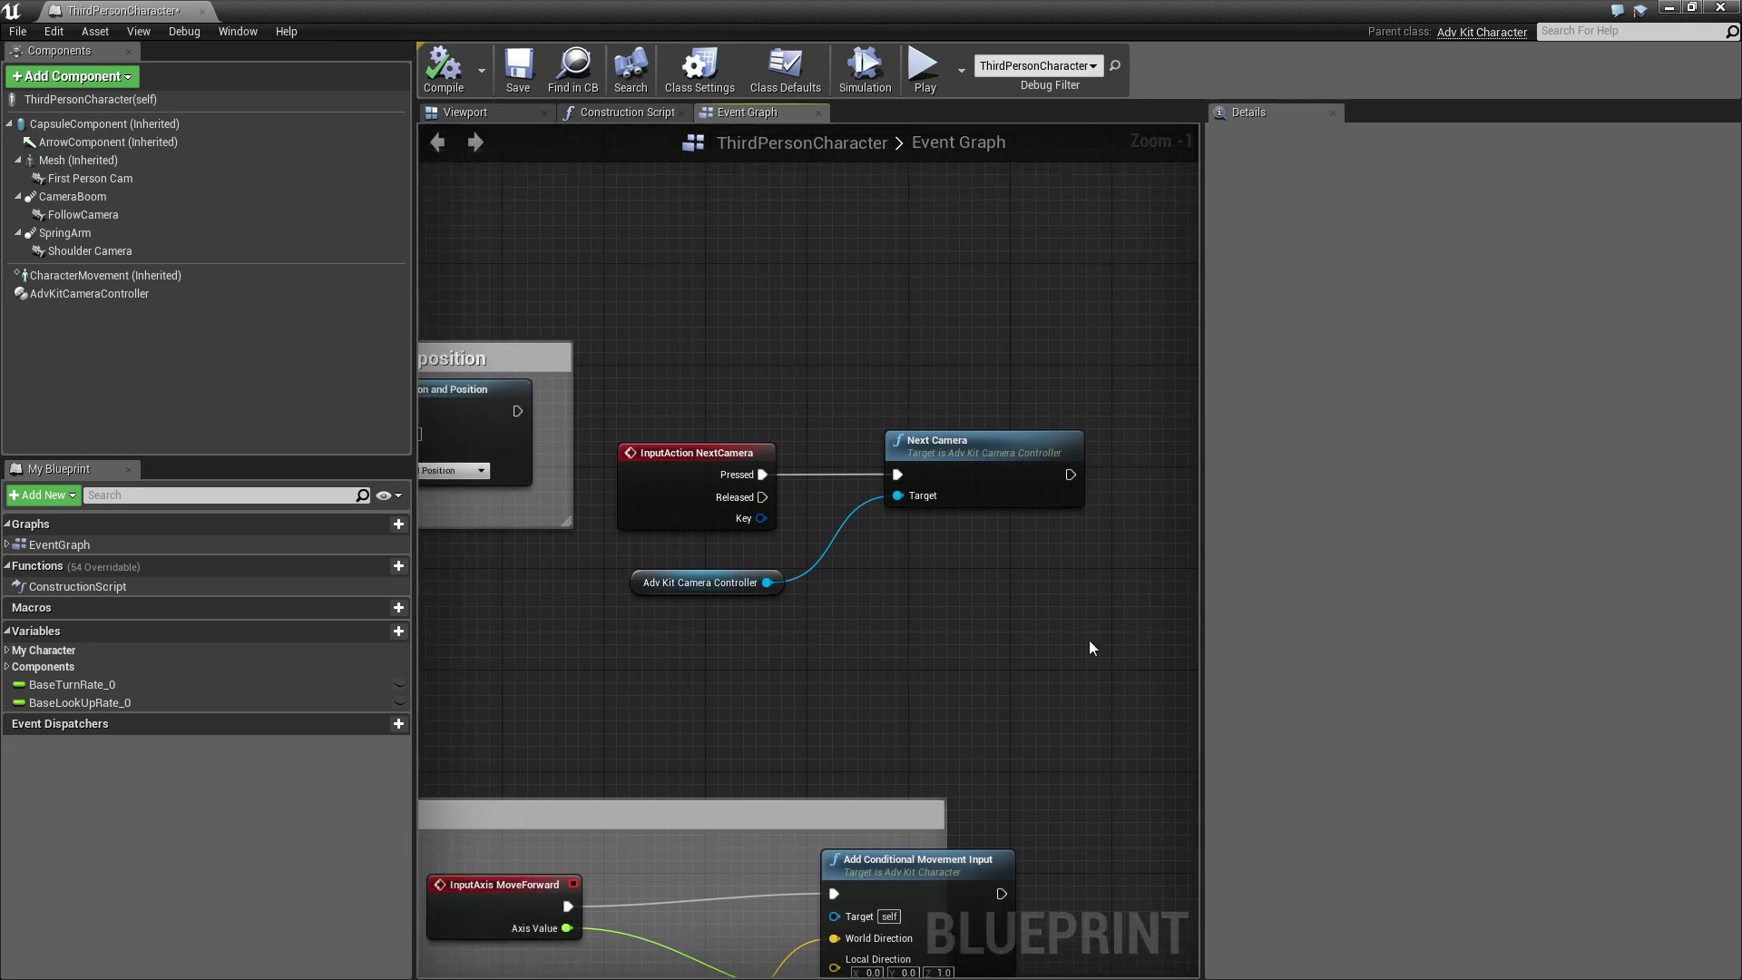
{"action": "left_click", "coordinate": [80, 293]}
{"action": "left_click", "coordinate": [1214, 340]}
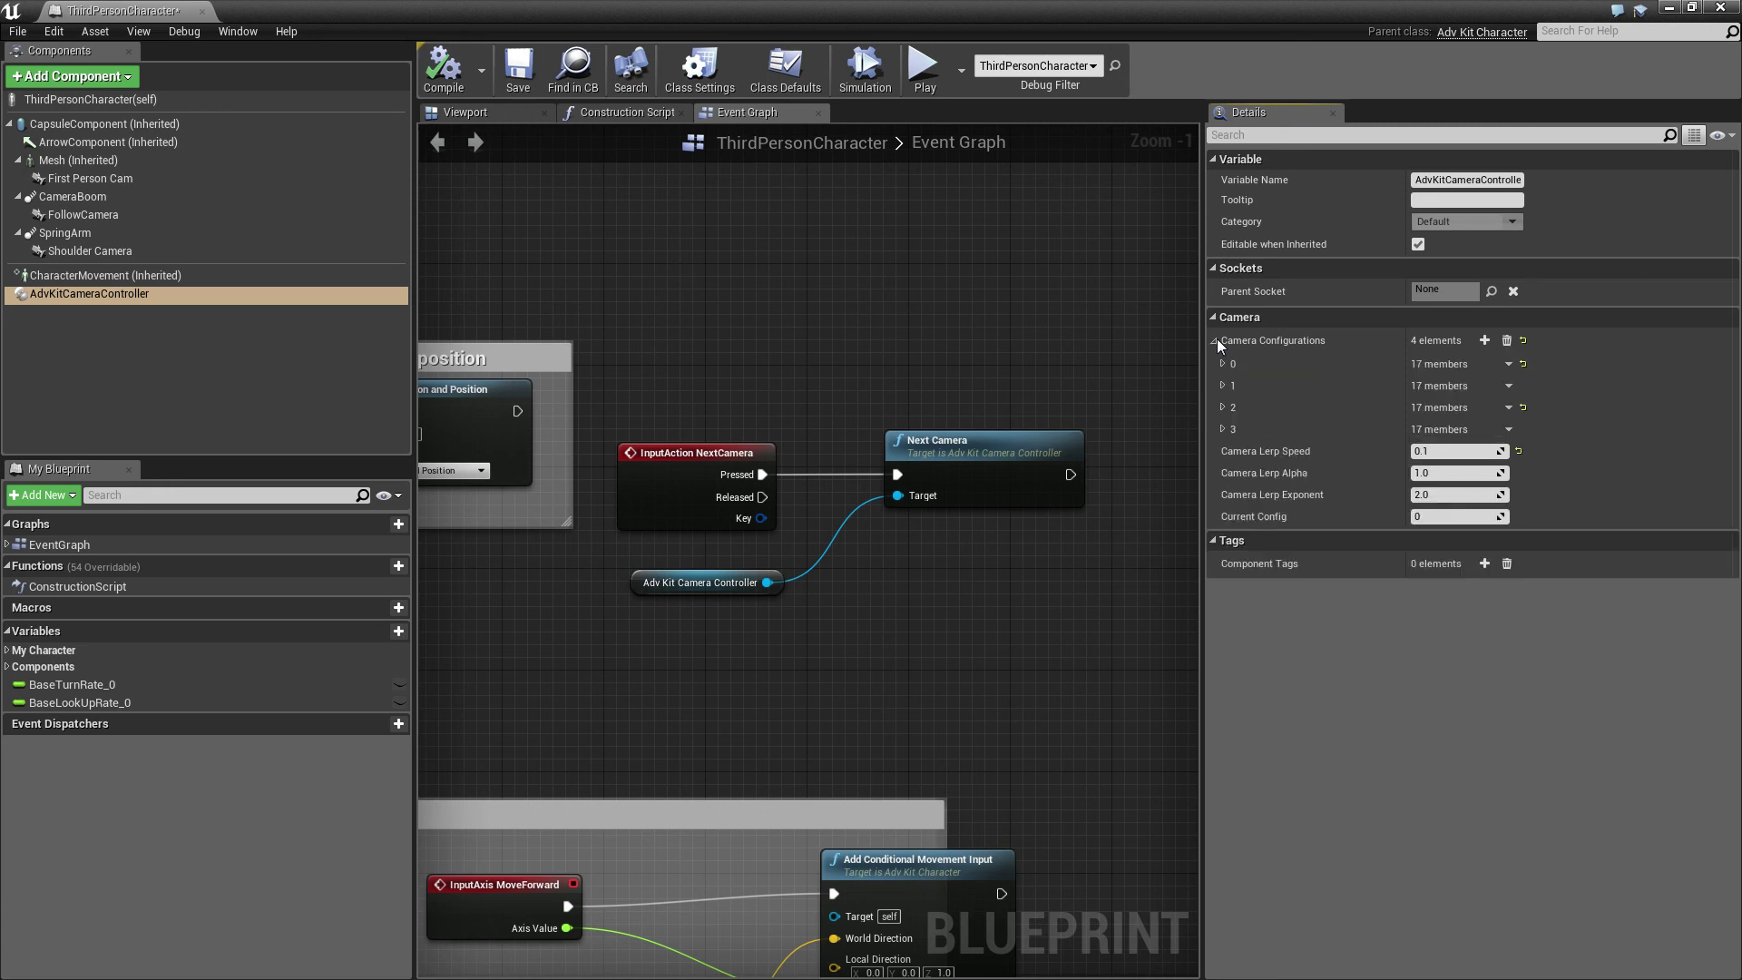
{"action": "left_click", "coordinate": [1485, 341]}
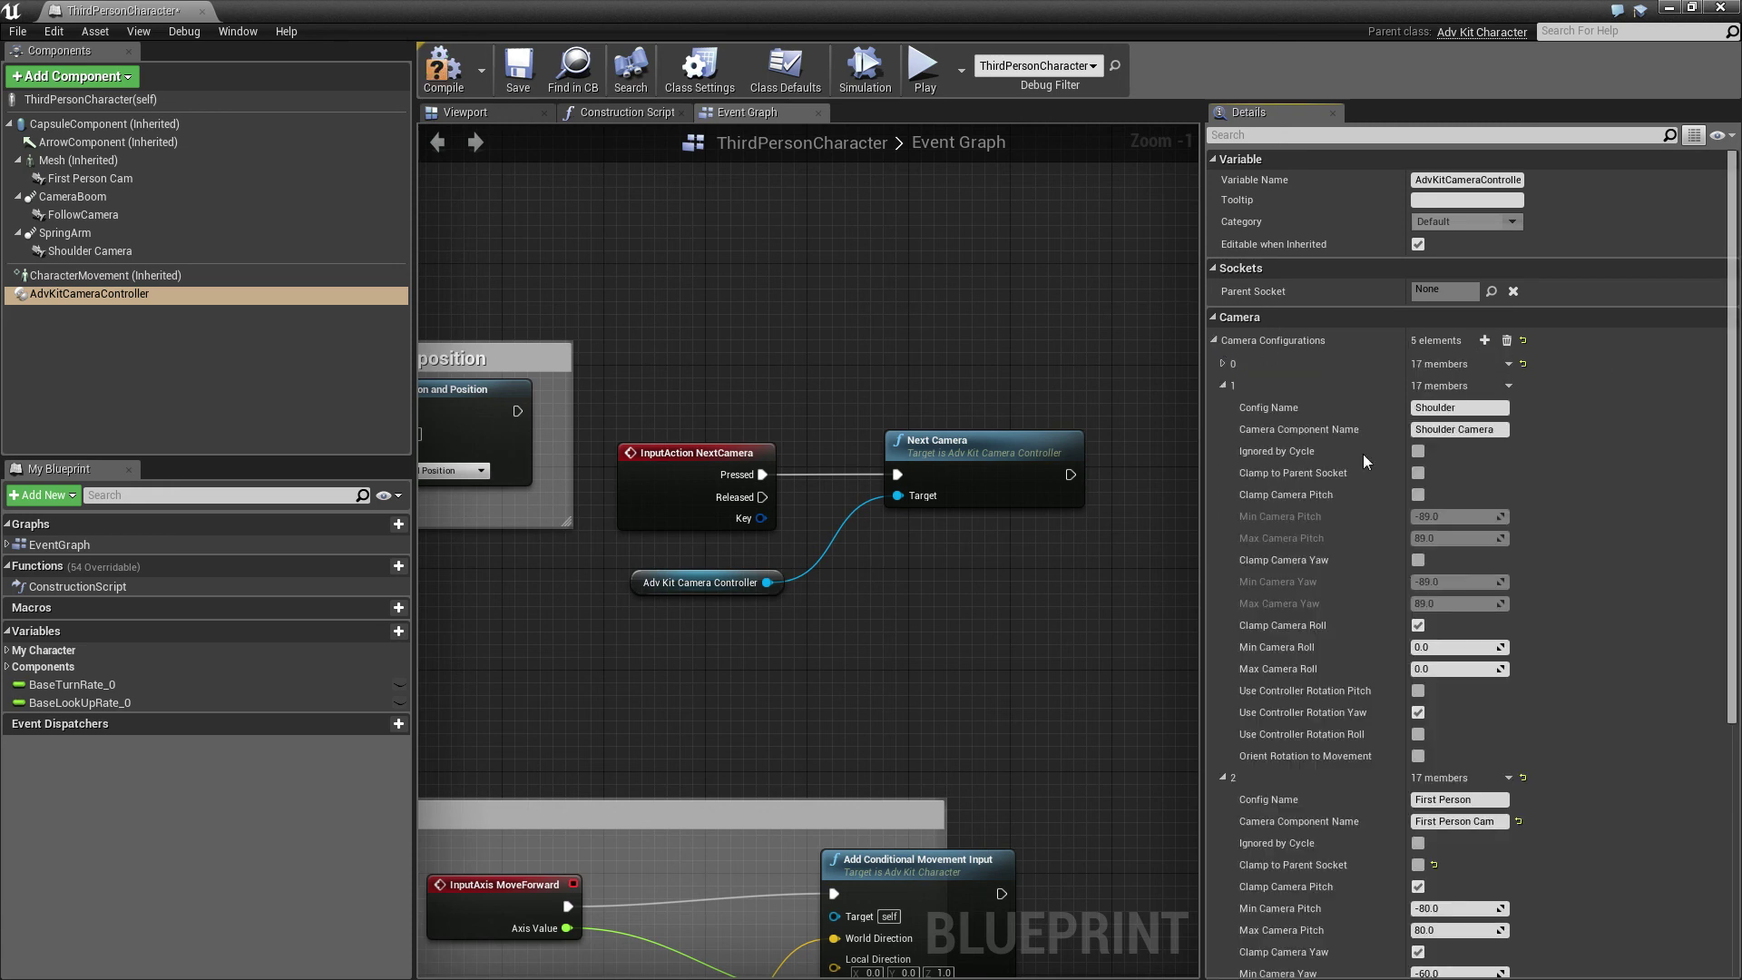
{"action": "left_click", "coordinate": [1225, 384]}
{"action": "left_click", "coordinate": [1223, 407]}
{"action": "left_click", "coordinate": [1222, 451]}
{"action": "left_click", "coordinate": [1455, 472]}
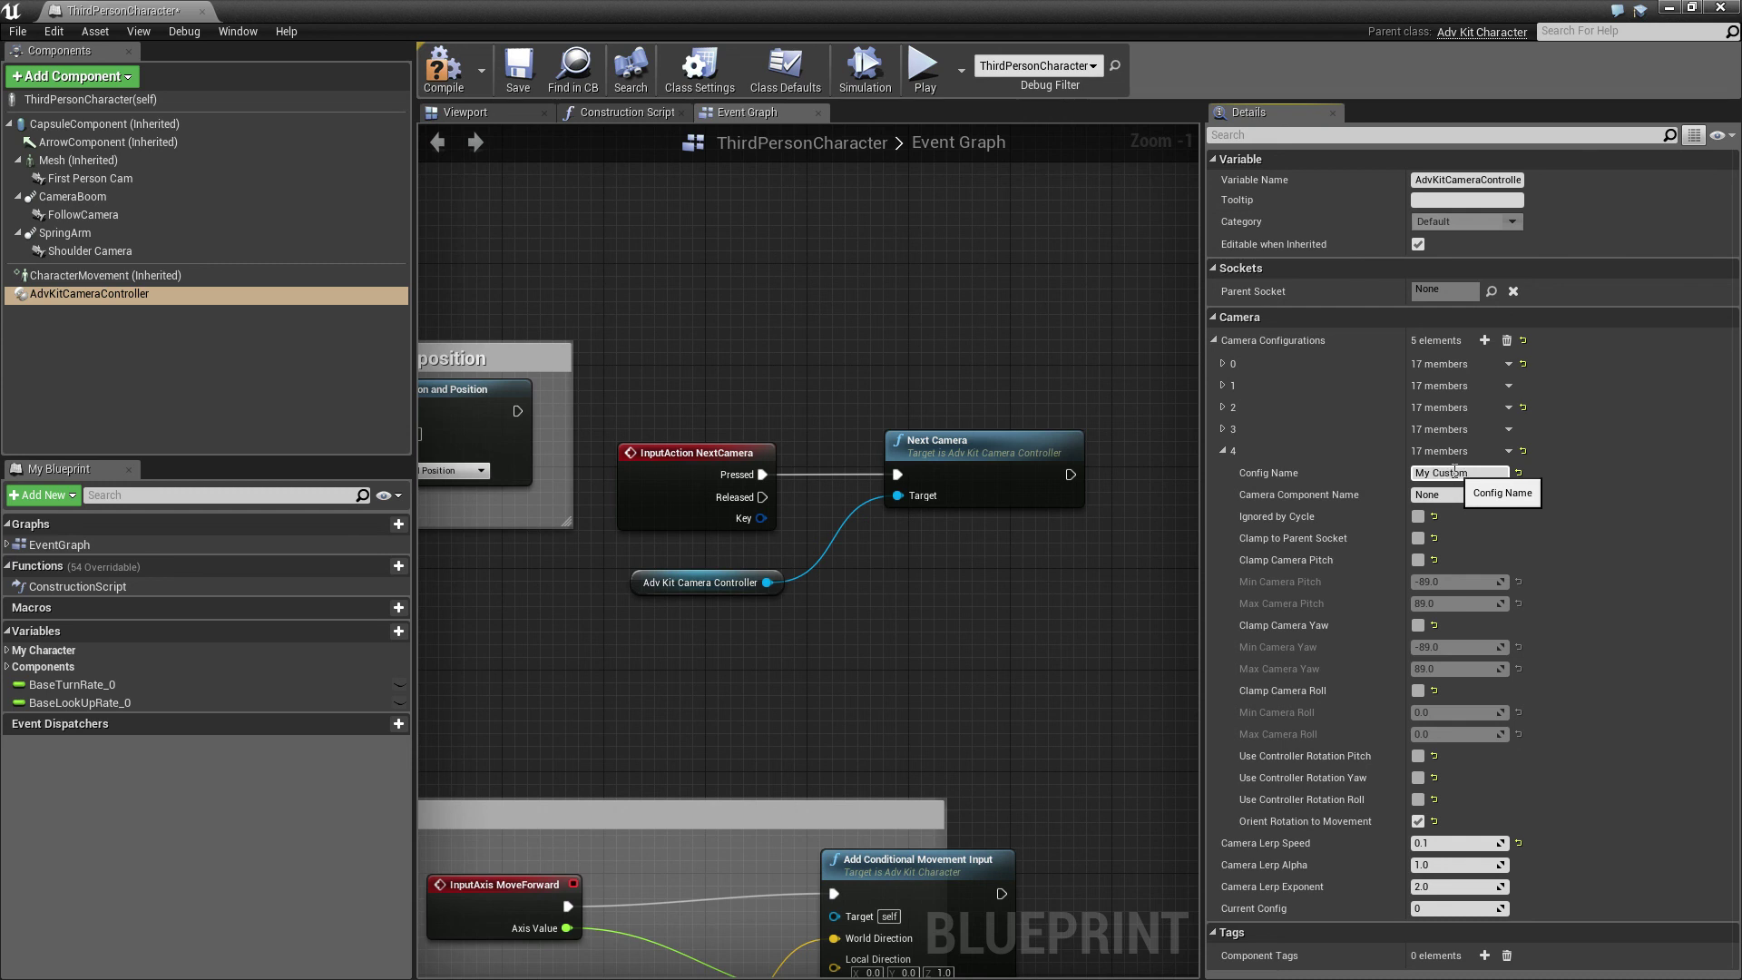
Duplicate the Adv Kit Camera Controller reference and call Set Active Config by Name on it with New Config Name Third Person
{"action": "left_click", "coordinate": [670, 586]}
{"action": "key", "text": "ctrl+w"}
{"action": "left_click_drag", "start_coordinate": [795, 633], "coordinate": [884, 269]}
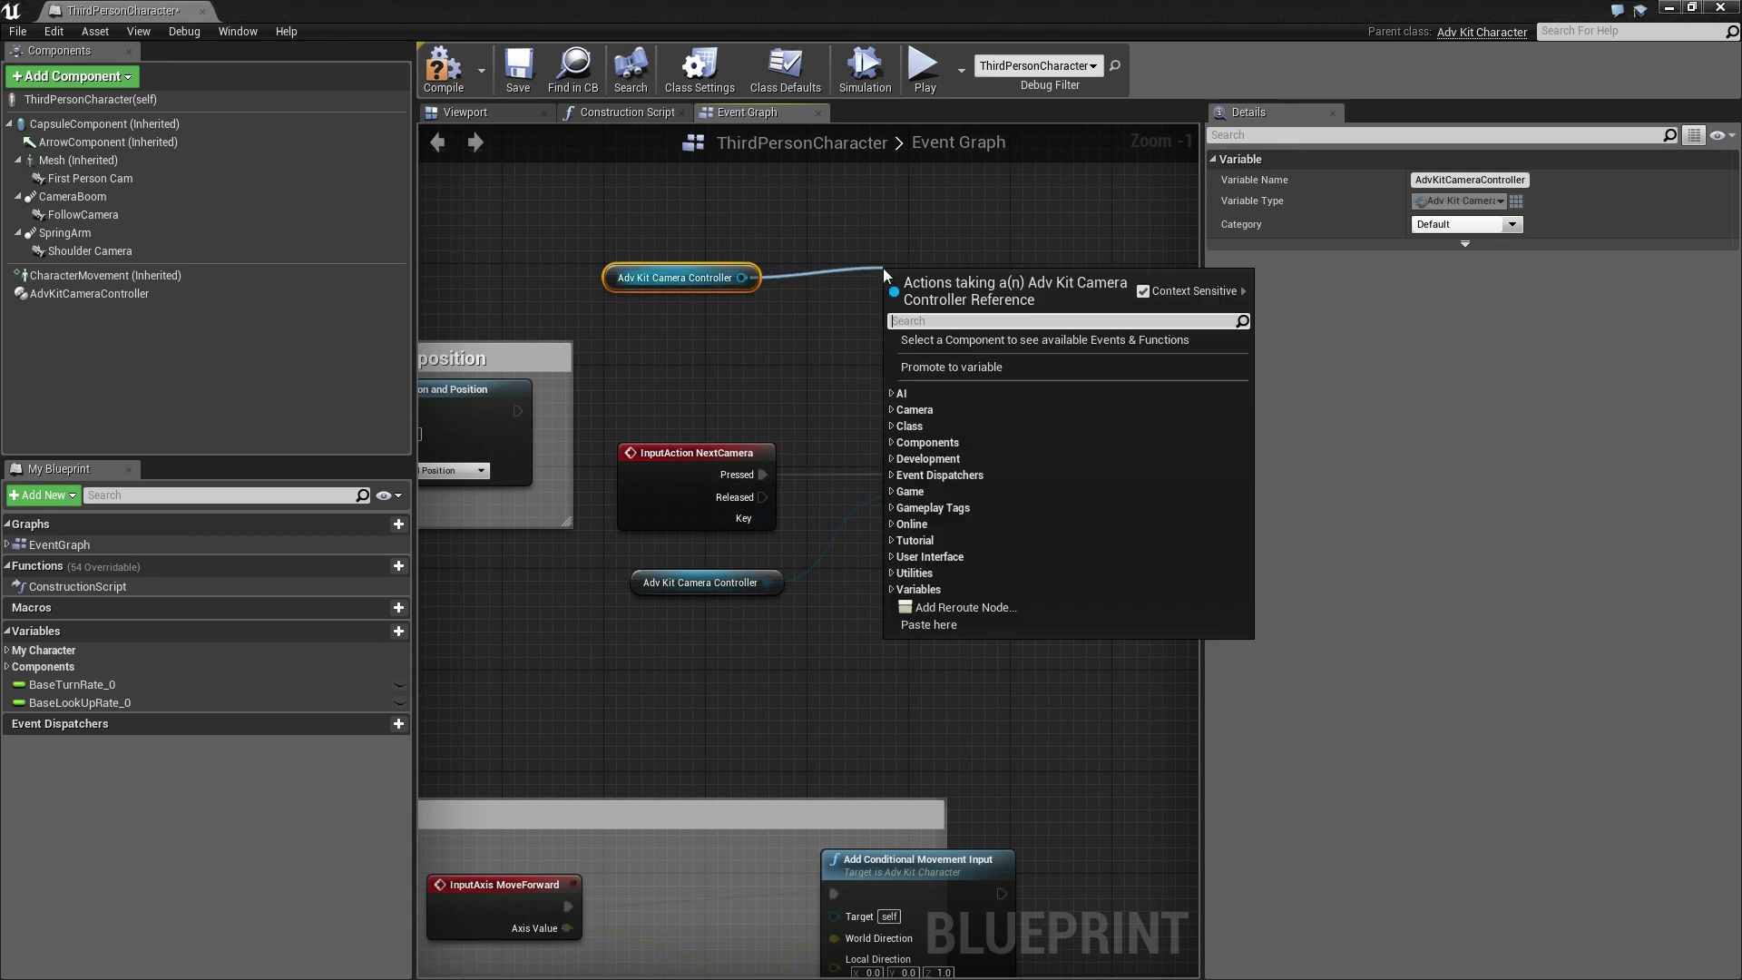
{"action": "type", "text": "set"}
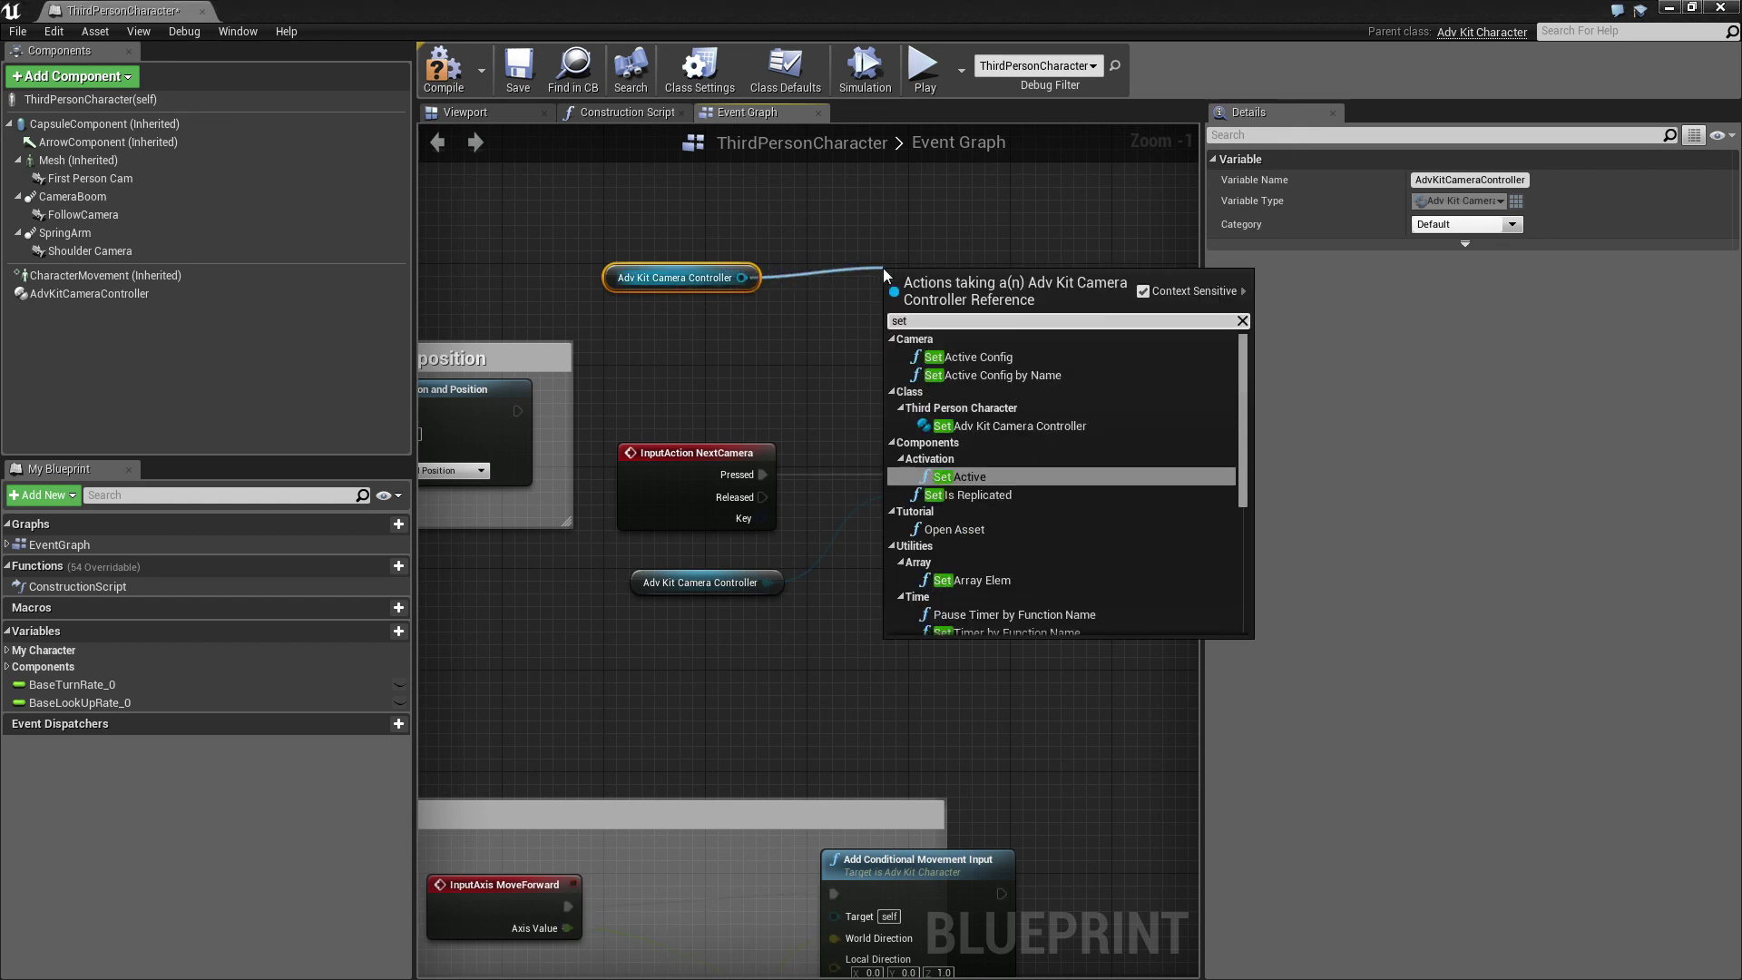
{"action": "left_click", "coordinate": [978, 374]}
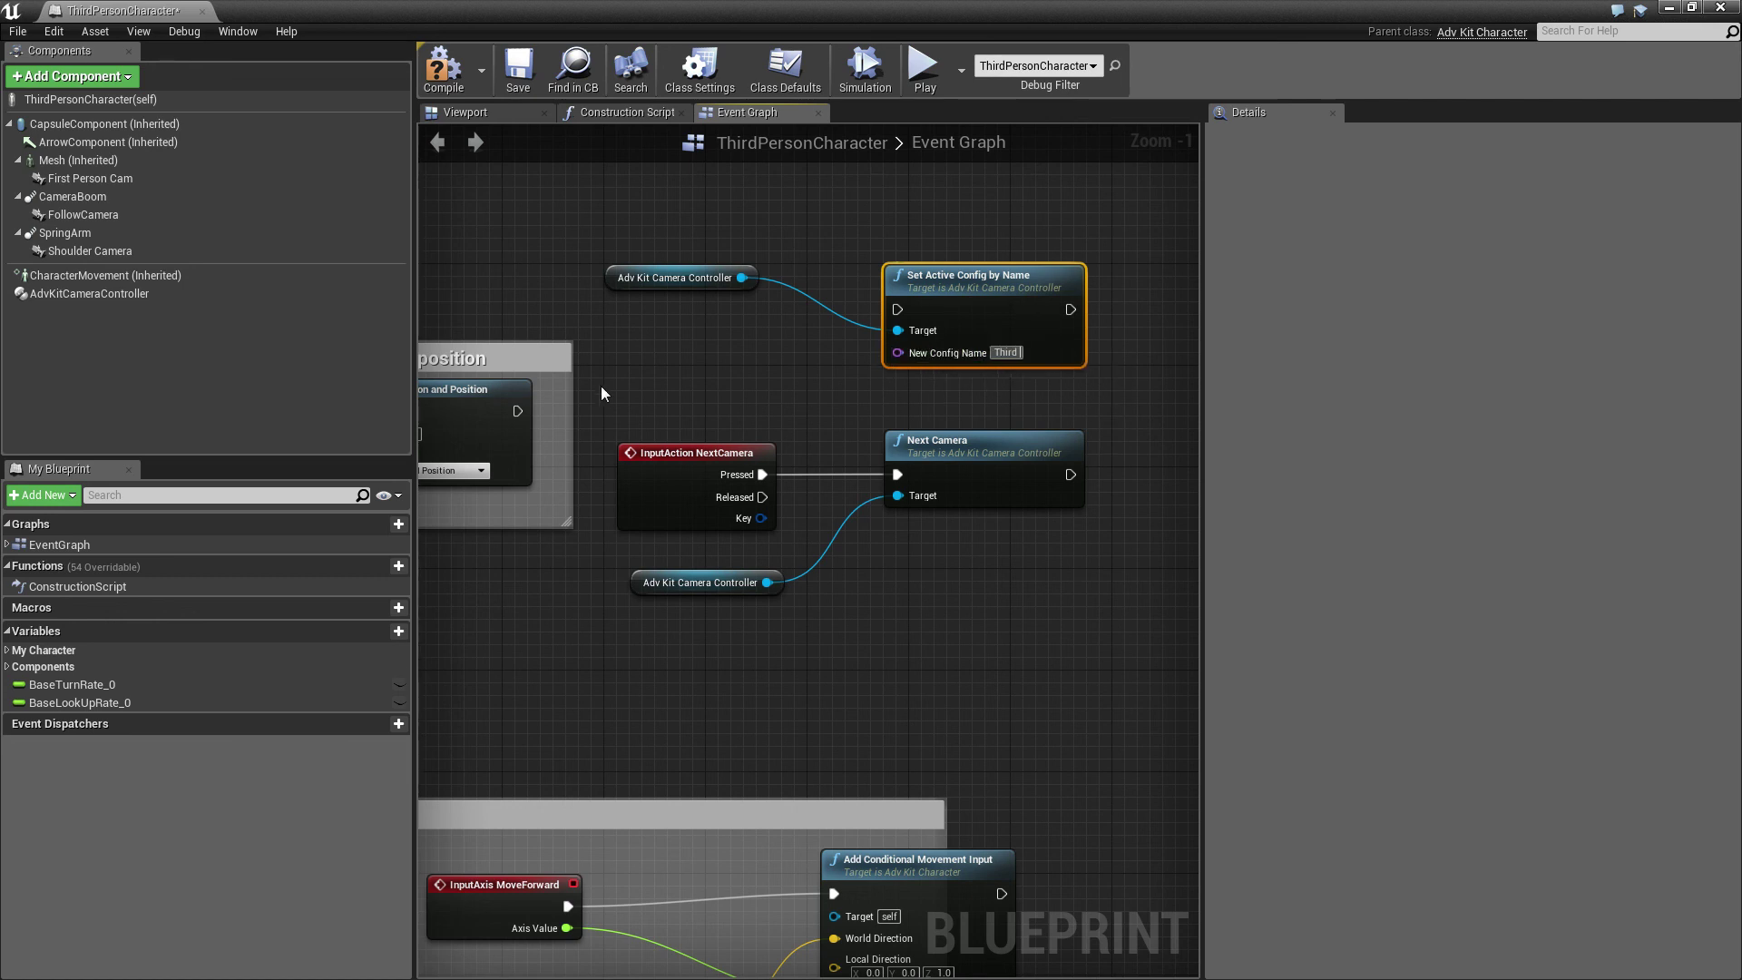
Expand camera configuration 0 of the AdvKitCameraController and check its Config Name against the Set Active Config by Name node
{"action": "left_click", "coordinate": [89, 291]}
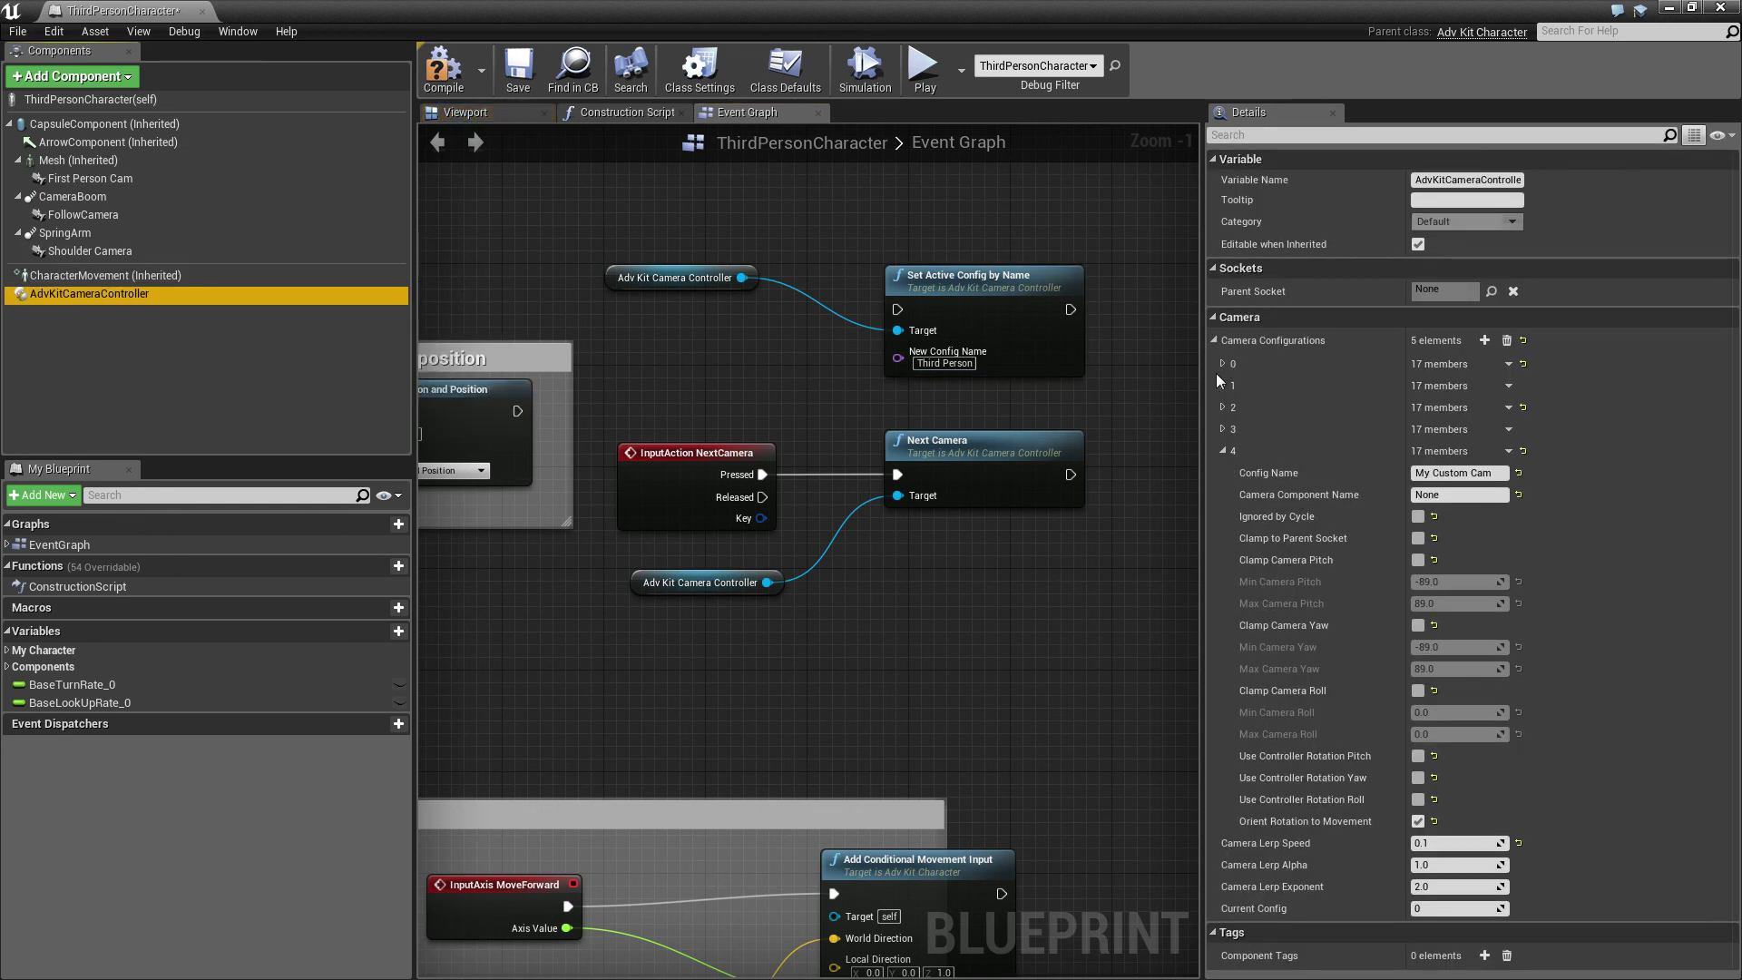
{"action": "left_click", "coordinate": [1222, 363]}
{"action": "left_click", "coordinate": [1495, 386]}
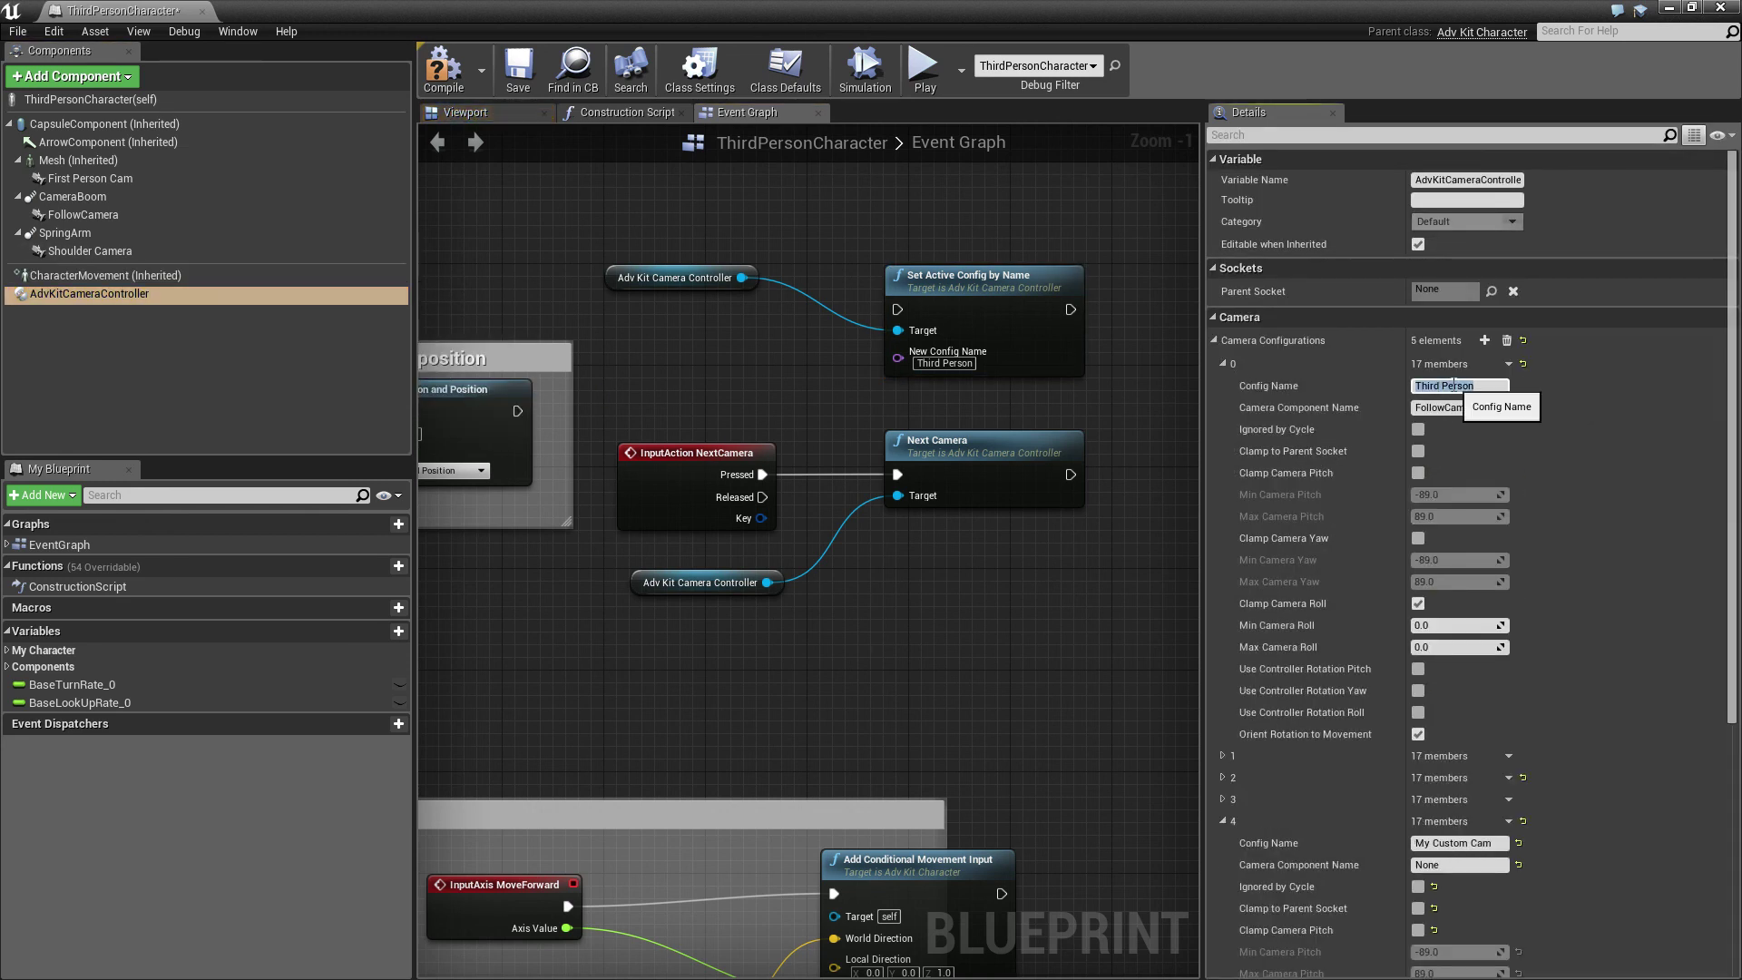